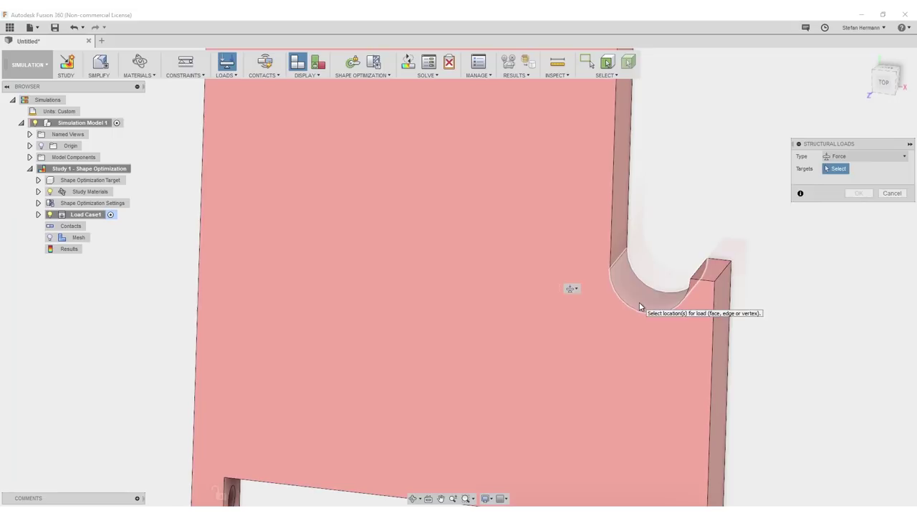
Apply a load to the inner arc face, inspect the optimized bracket, and hide MeshBody1.
click(639, 305)
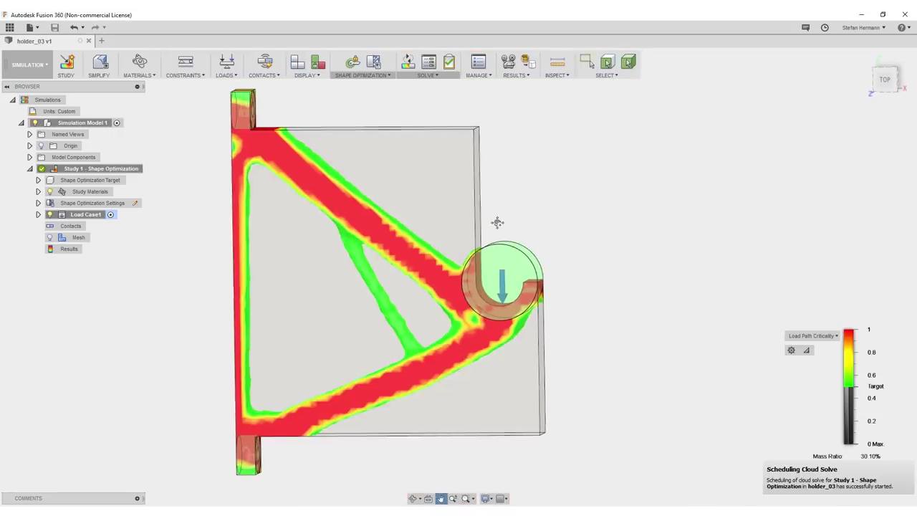
shift+middle_drag(497, 219, 537, 213)
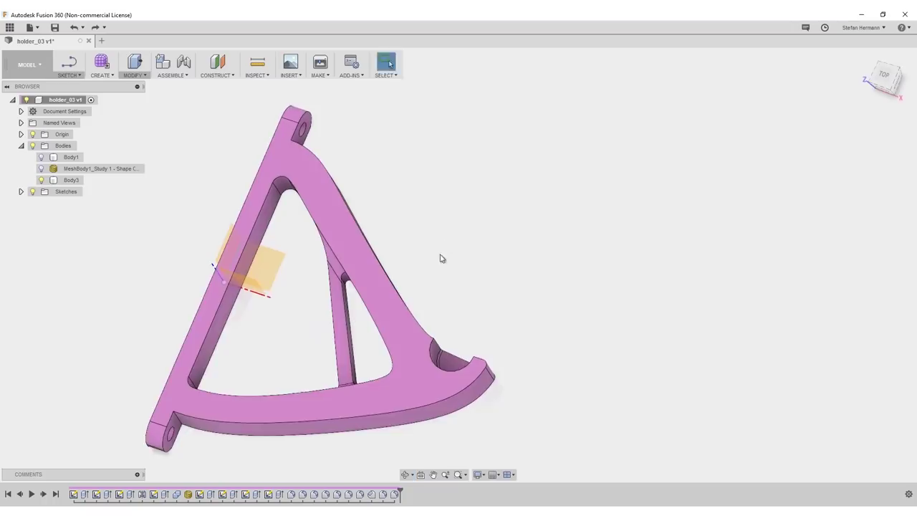
shift+middle_drag(439, 258, 555, 284)
click(40, 168)
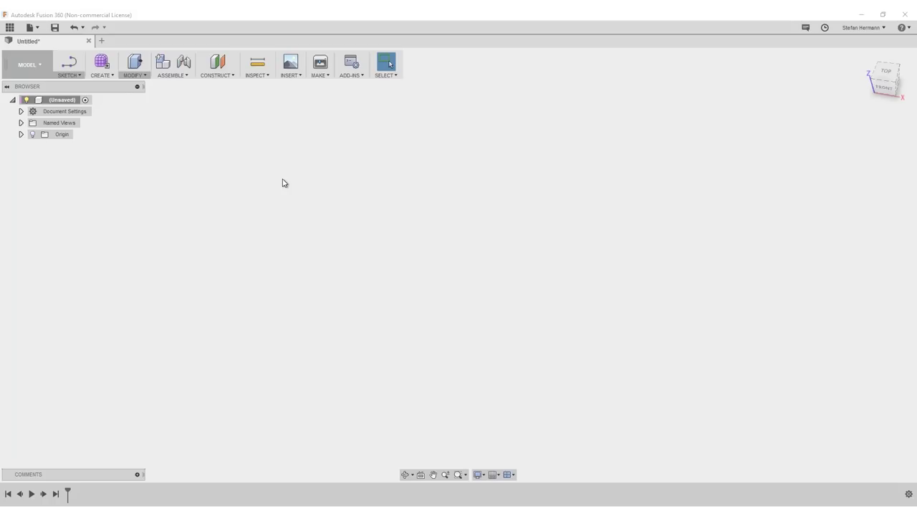
Show the origin planes and start a 2-point rectangle sketch on the XY plane.
click(32, 134)
shift+middle_drag(322, 189, 340, 184)
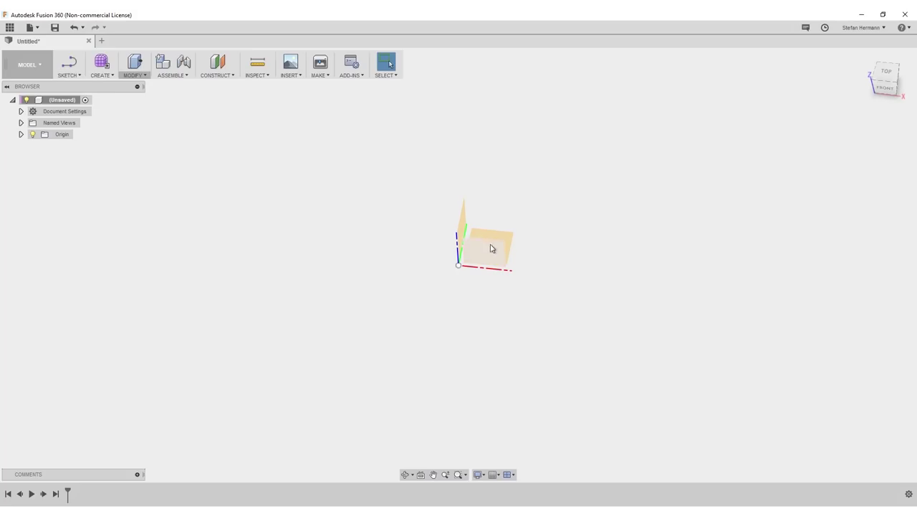
click(75, 81)
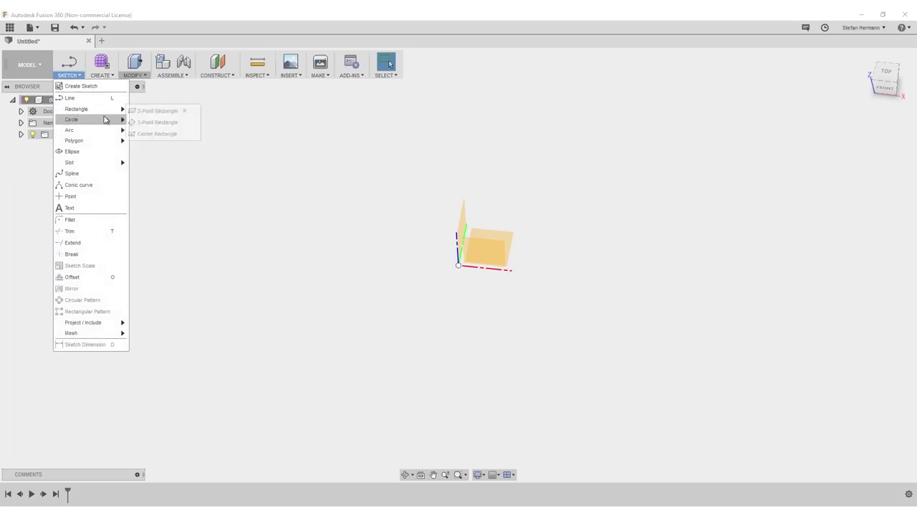
mouse_move(107, 109)
click(158, 114)
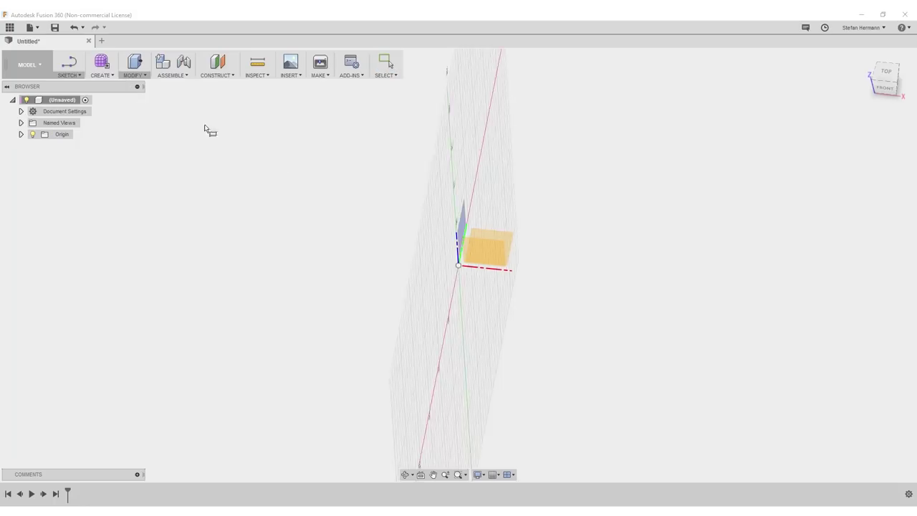
click(506, 237)
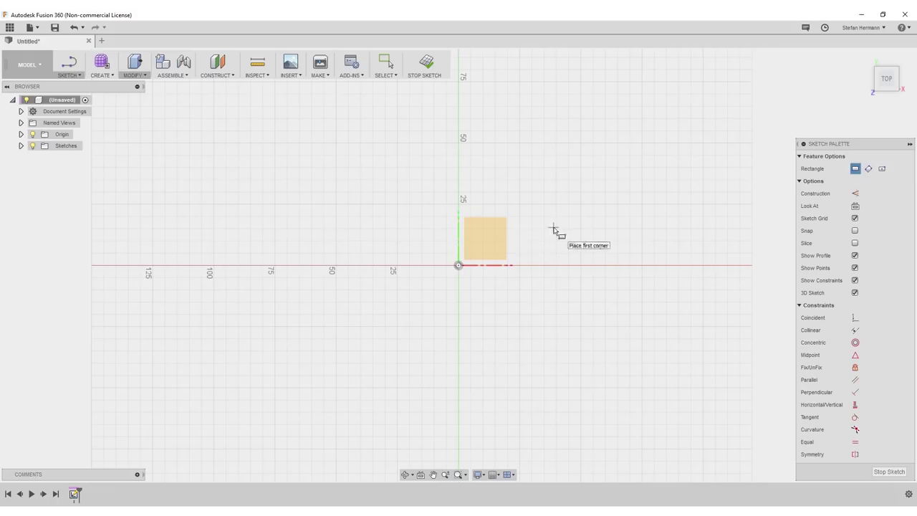
Draw a rectangle from the origin with a 100 mm height.
mouse_move(573, 214)
middle_down()
mouse_move(449, 241)
mouse_move(442, 263)
middle_up()
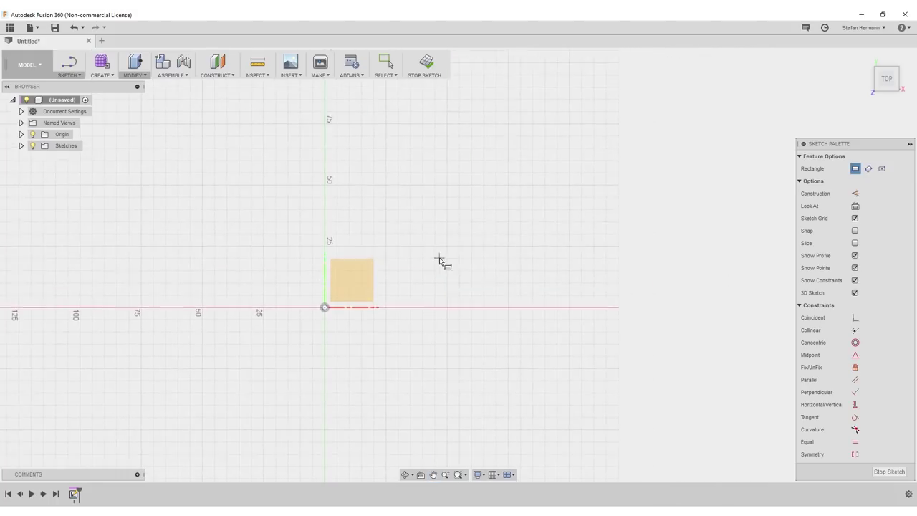
click(323, 308)
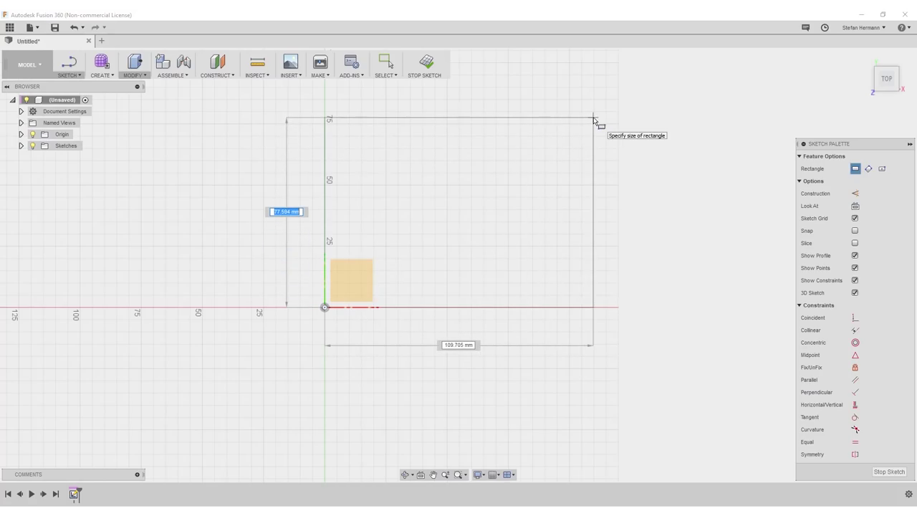
text(100)
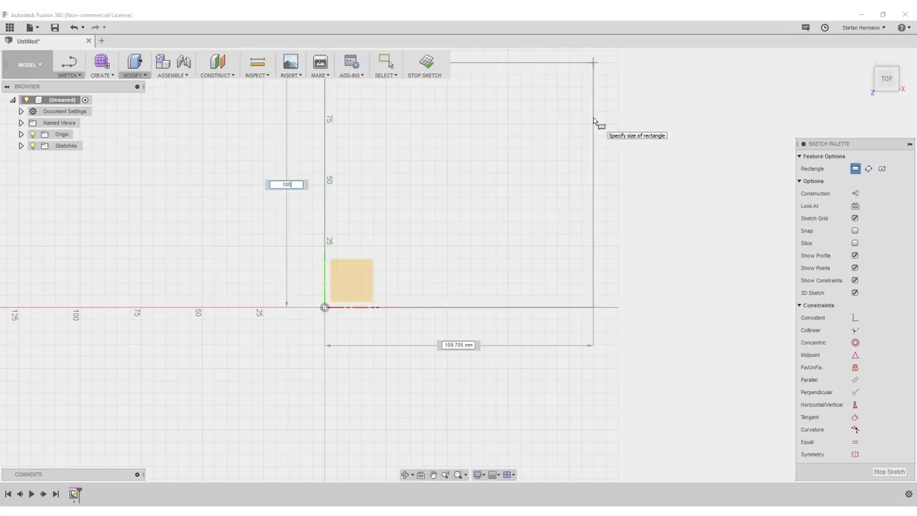
key(Return)
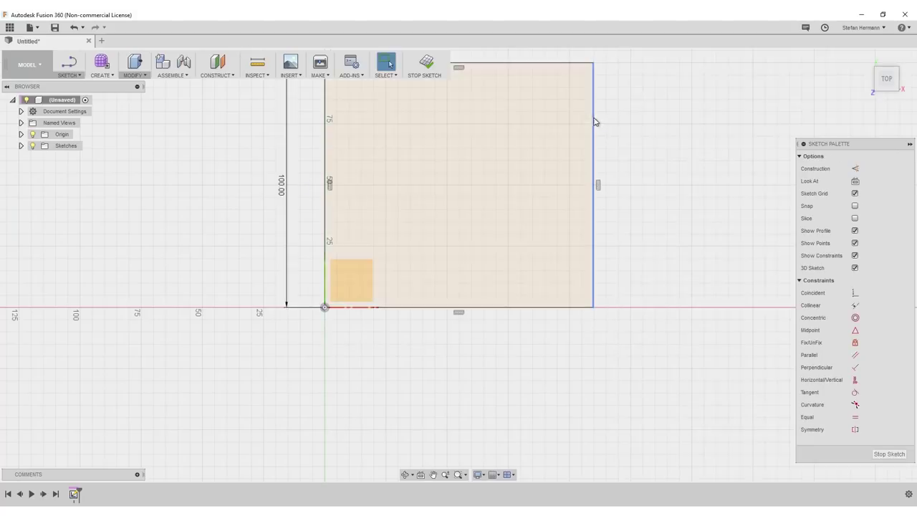
mouse_move(620, 148)
shift+middle_down()
mouse_move(634, 220)
mouse_move(615, 188)
mouse_move(600, 198)
shift+middle_up()
Dimension the rectangle's top edge to 160 mm wide.
key(d)
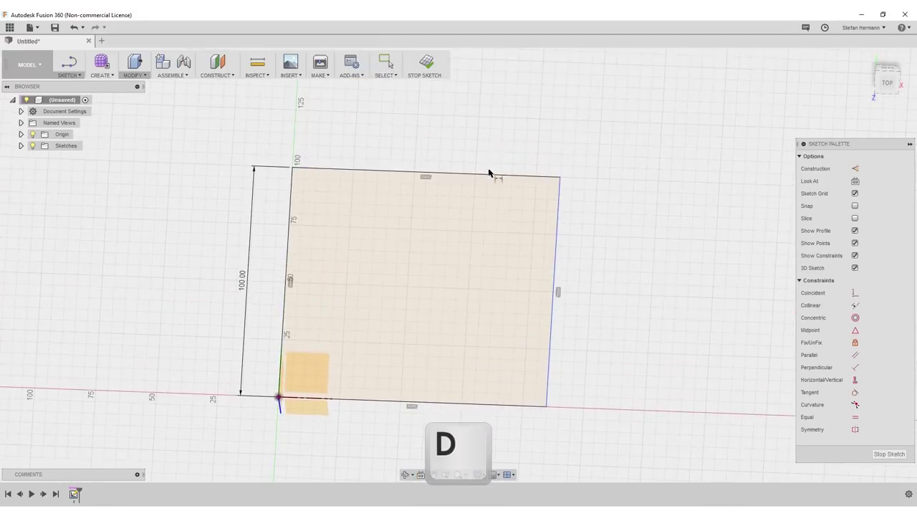
click(489, 177)
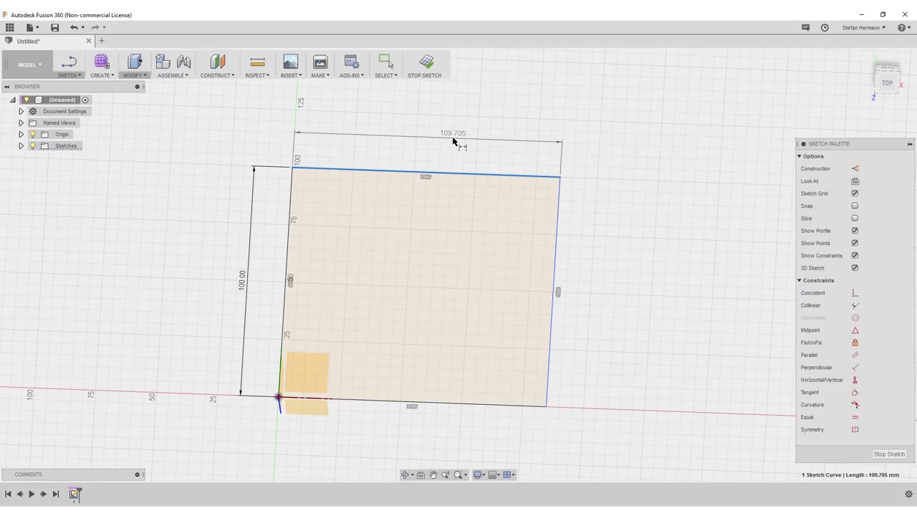
click(453, 142)
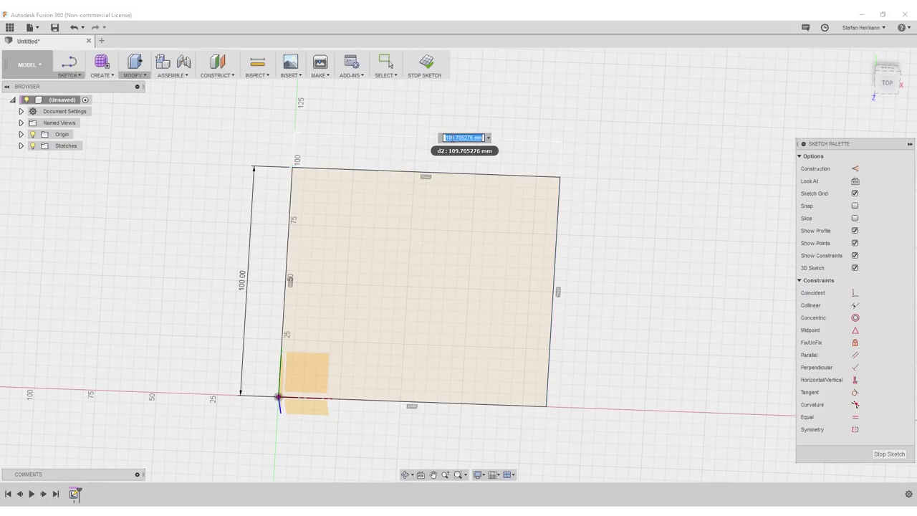
text(160)
key(Return)
shift+middle_drag(626, 176, 616, 139)
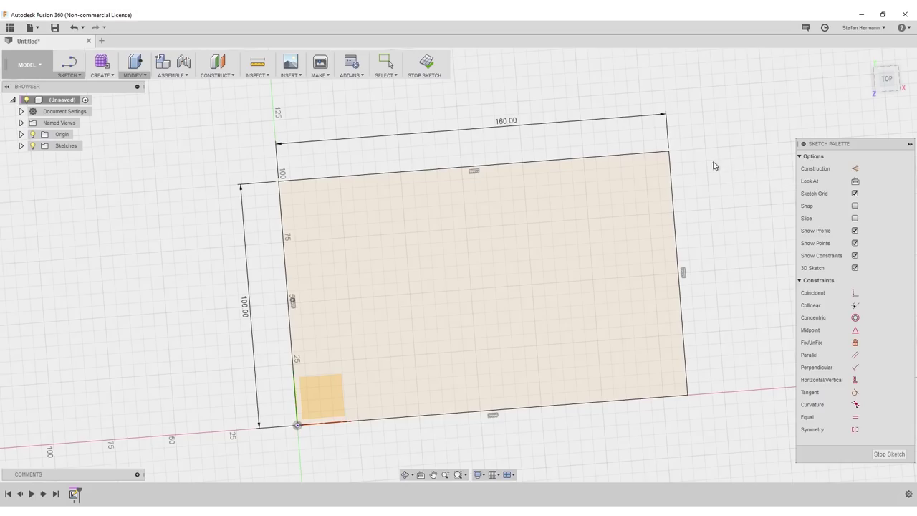
Draw a 150 × 20 mm rectangle from the upper-right corner and finish the sketch.
key(r)
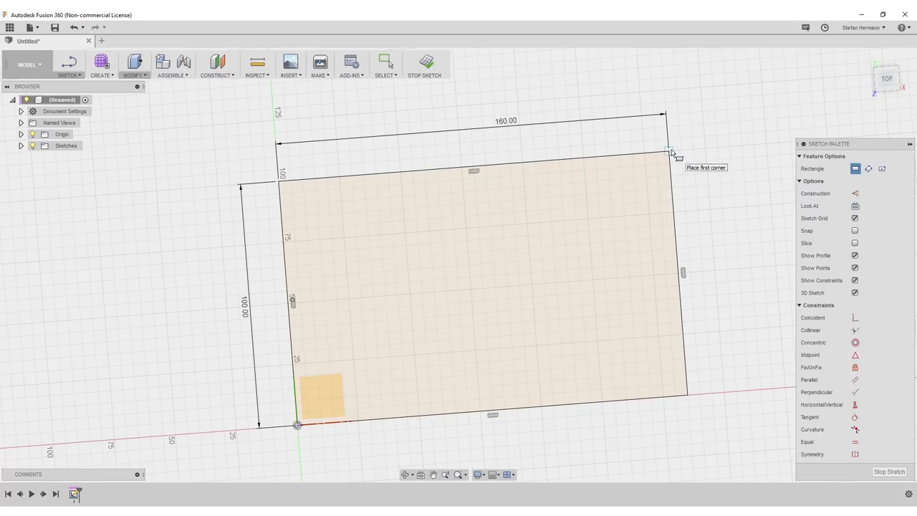
click(671, 153)
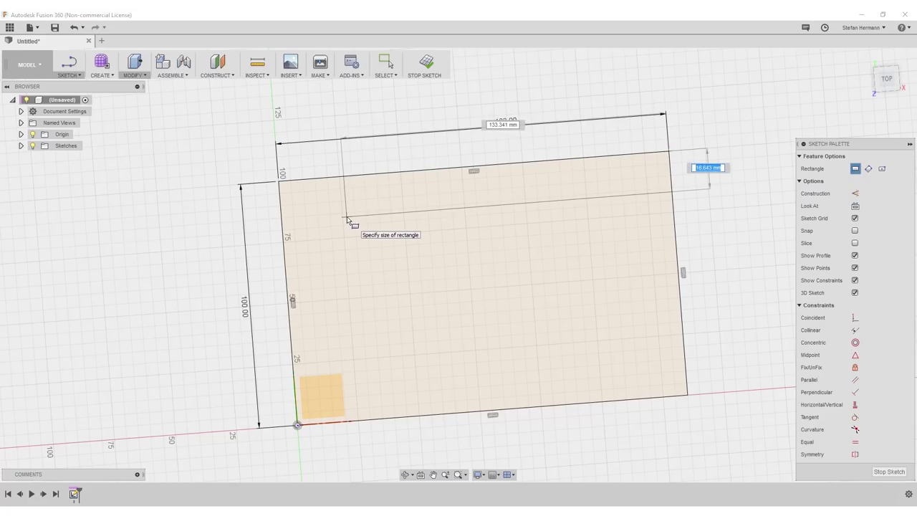
text(200)
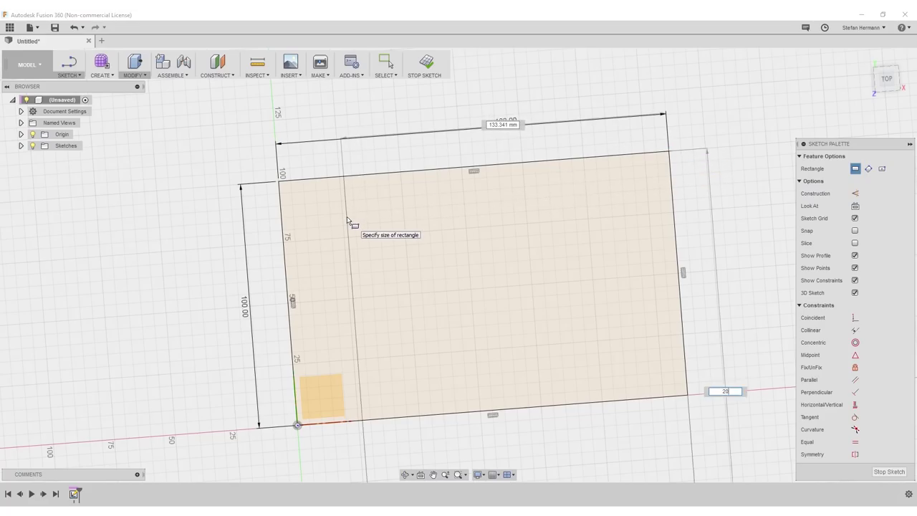
key(Tab)
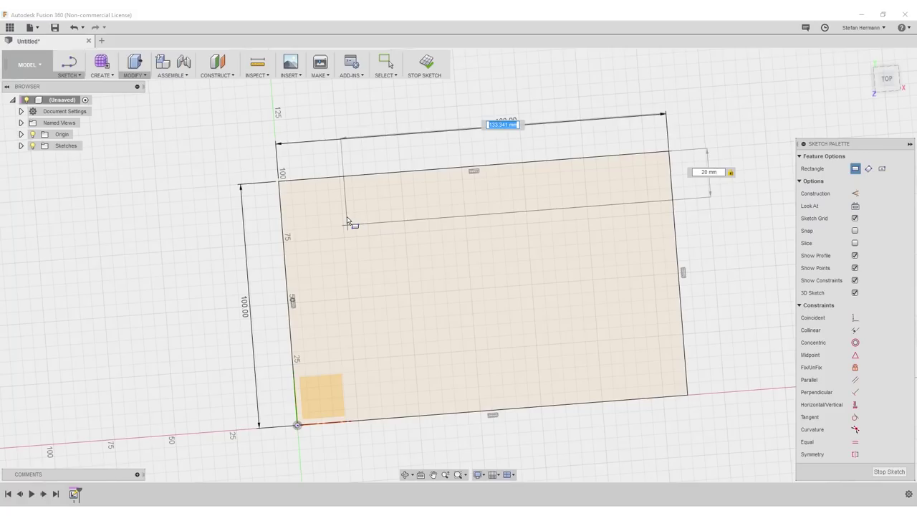
text(15)
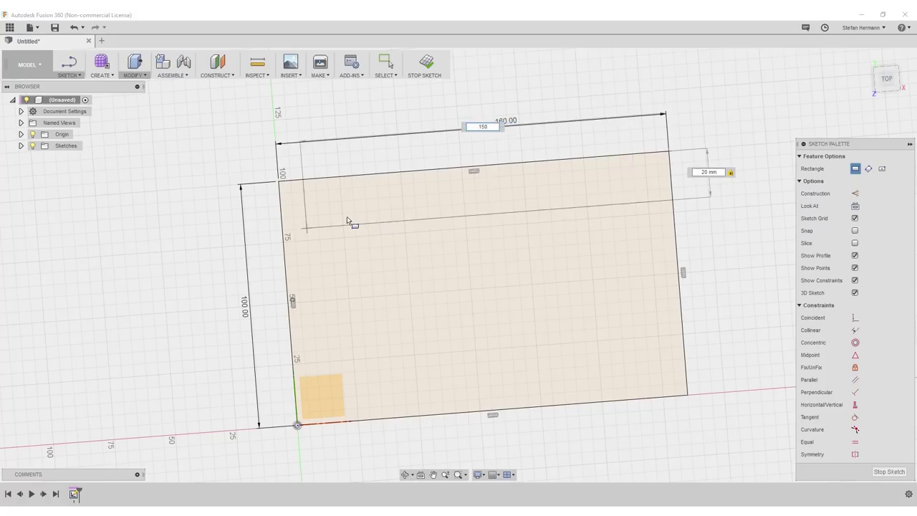
text(0)
key(Return)
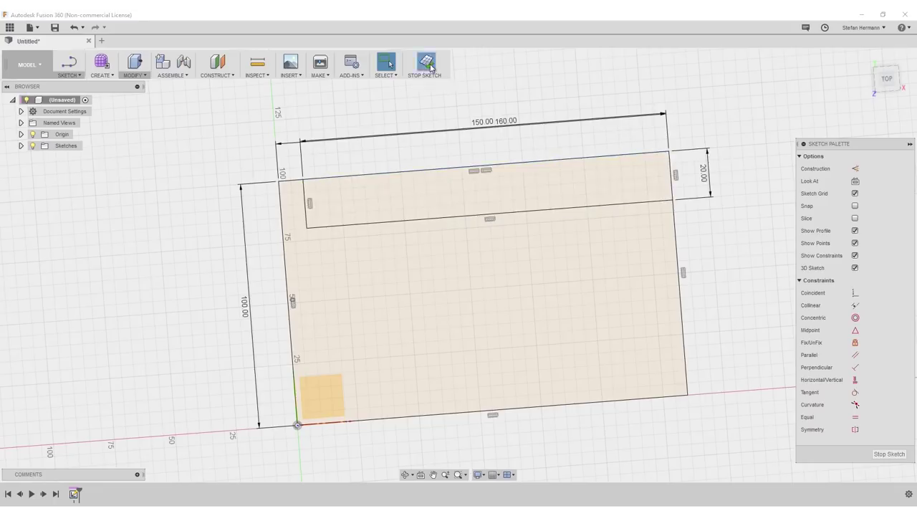
click(426, 63)
Extrude the large L-shaped profile 20 mm into a solid body.
shift+middle_drag(417, 154, 417, 137)
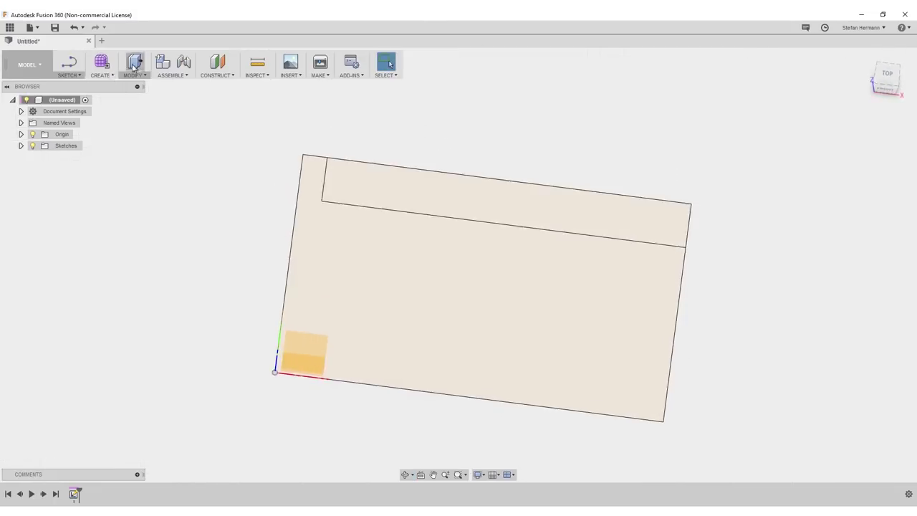
click(108, 76)
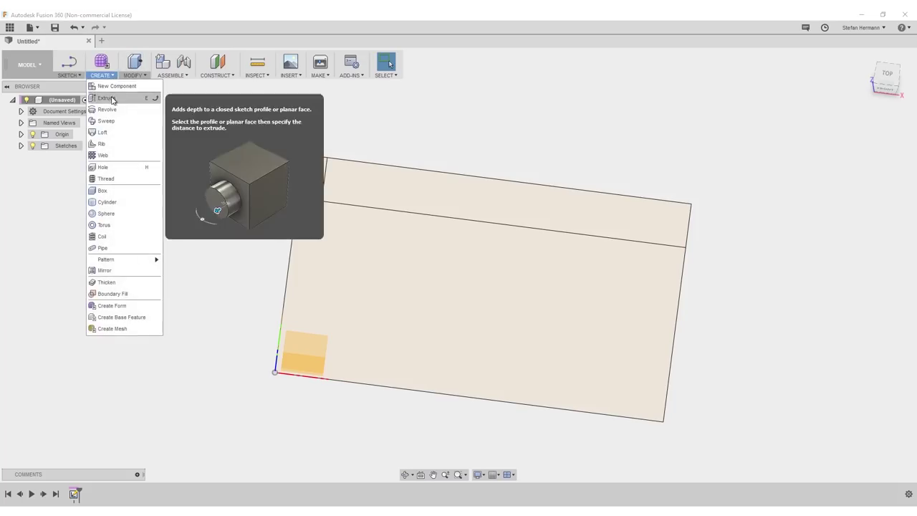
click(108, 97)
click(439, 268)
shift+middle_drag(621, 287, 594, 257)
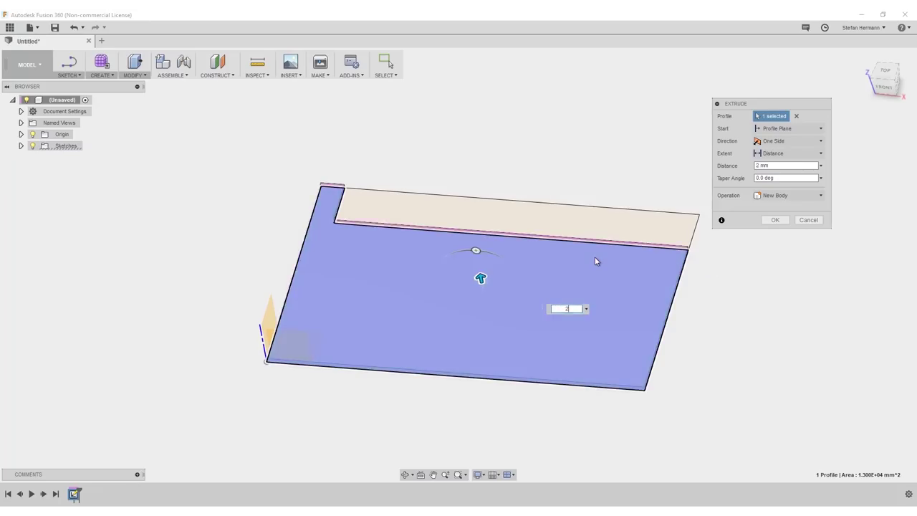
text(0)
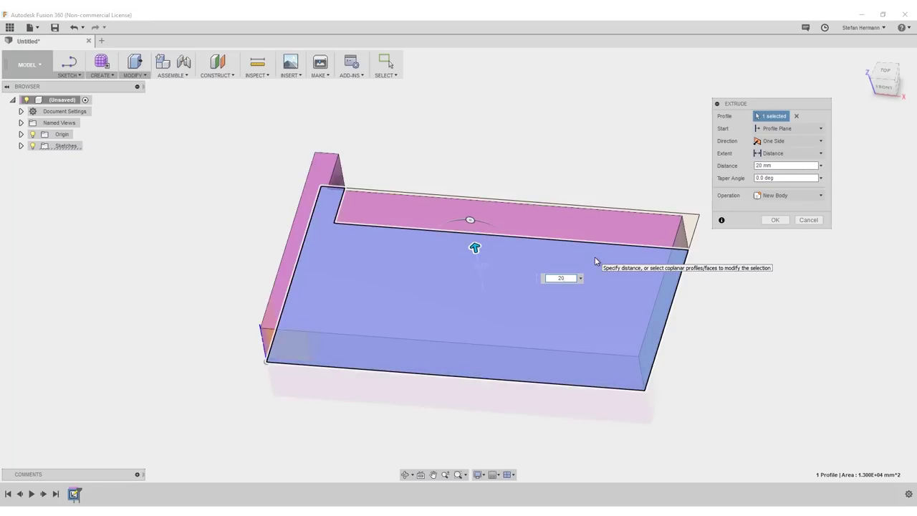
key(Return)
shift+middle_drag(573, 174, 544, 159)
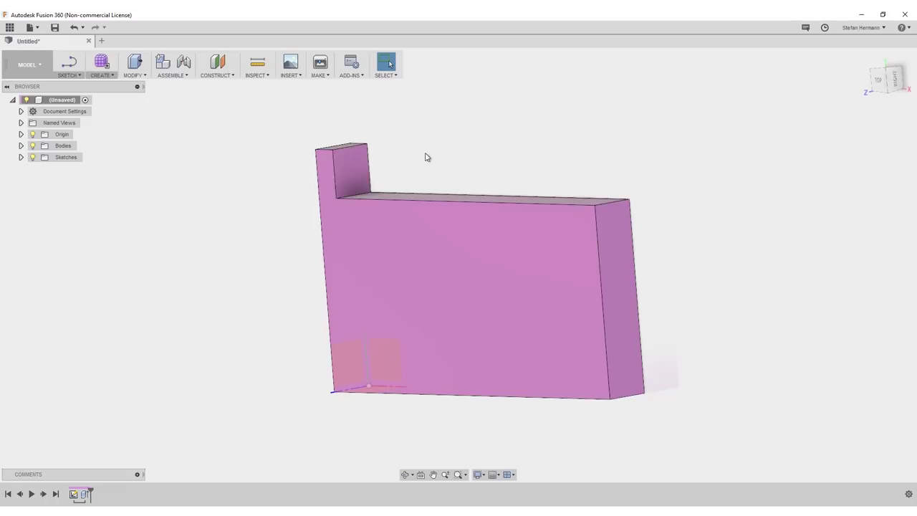
Sketch an 8 mm diameter circle on the upright tab's face and finish the sketch.
key(c)
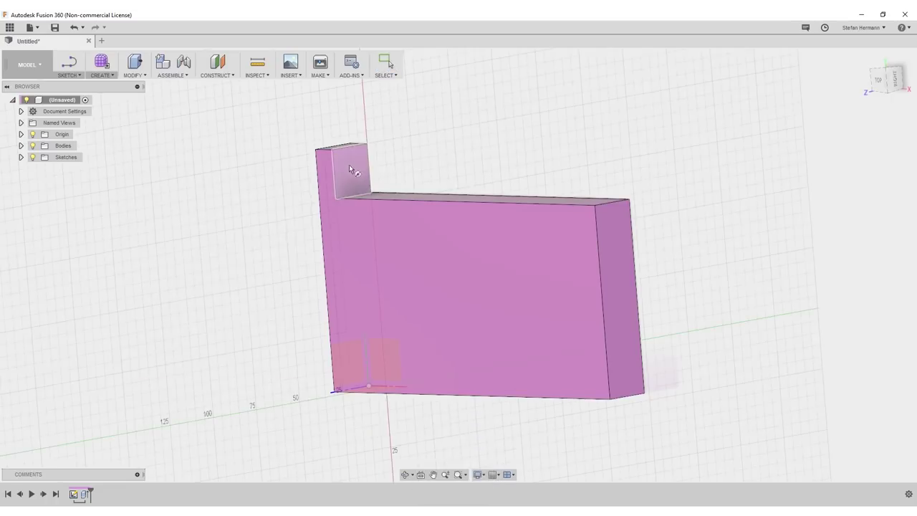
click(349, 167)
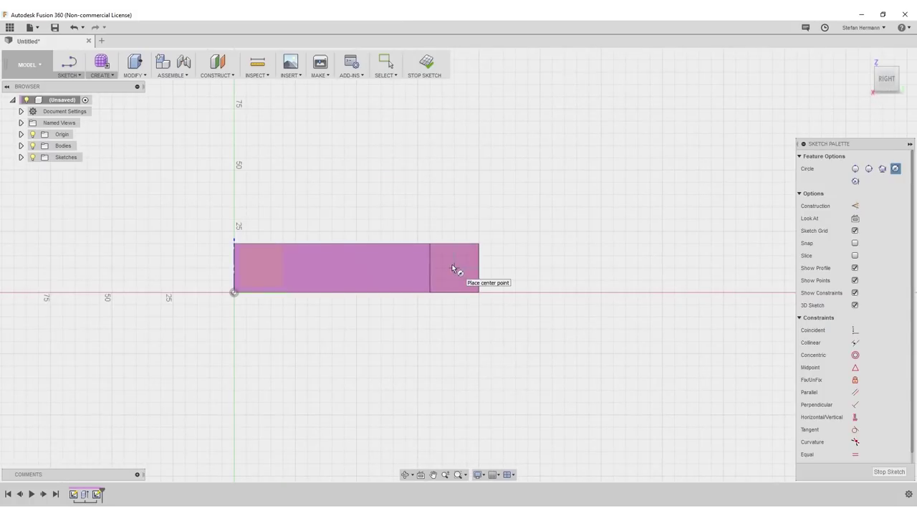
click(452, 269)
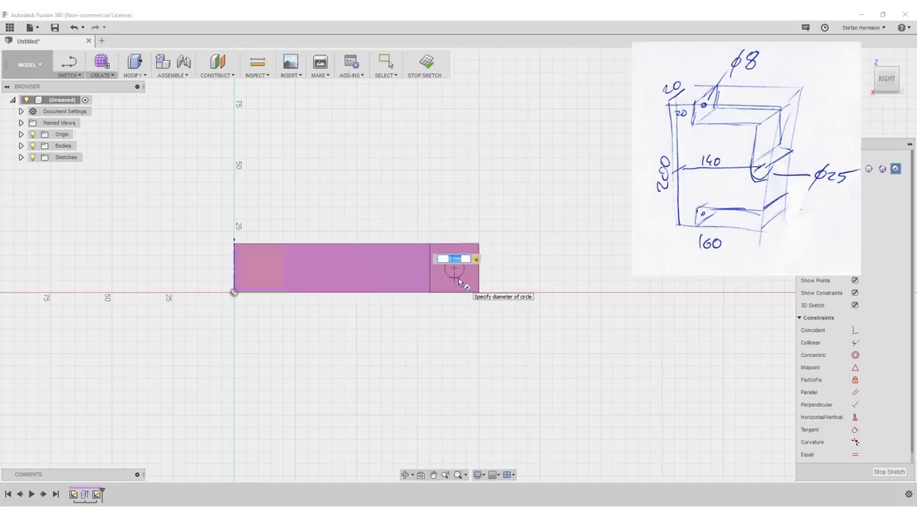
key(Return)
click(432, 76)
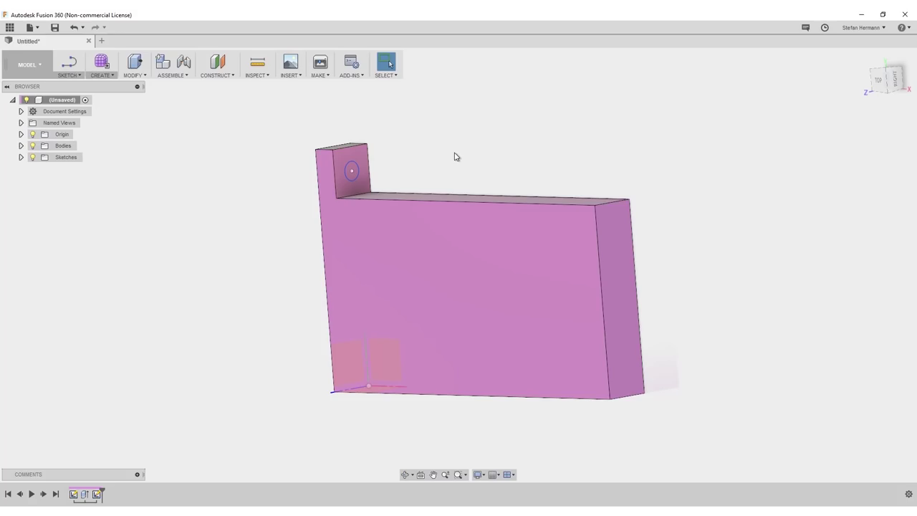
Extrude-cut the 8 mm circle 15 mm into the tab as a screw hole.
click(109, 76)
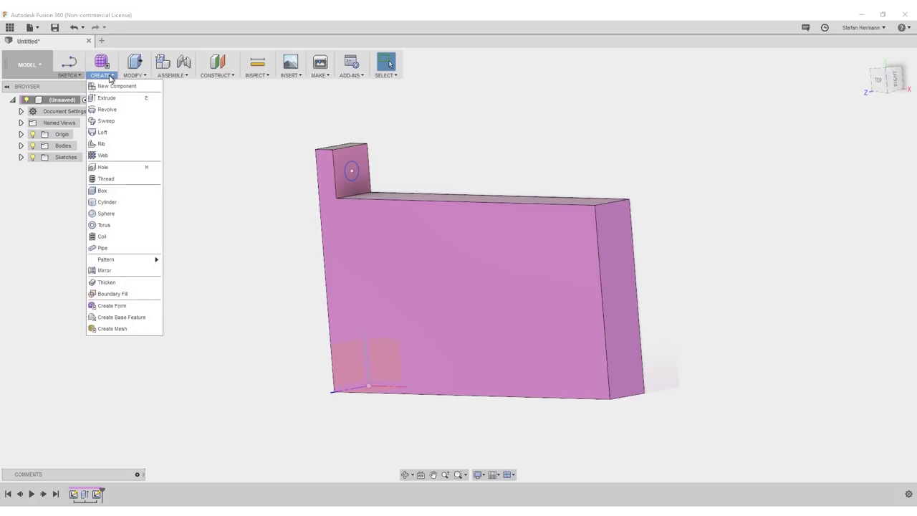
key(e)
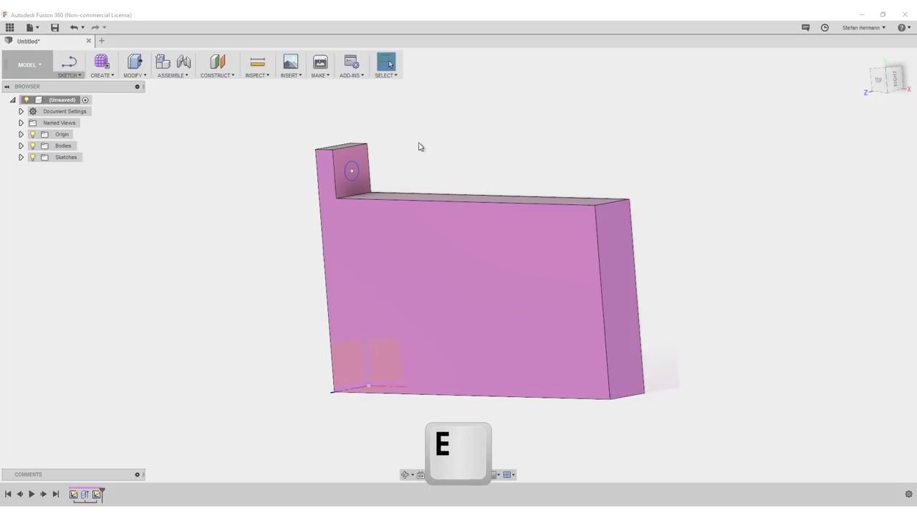
click(352, 171)
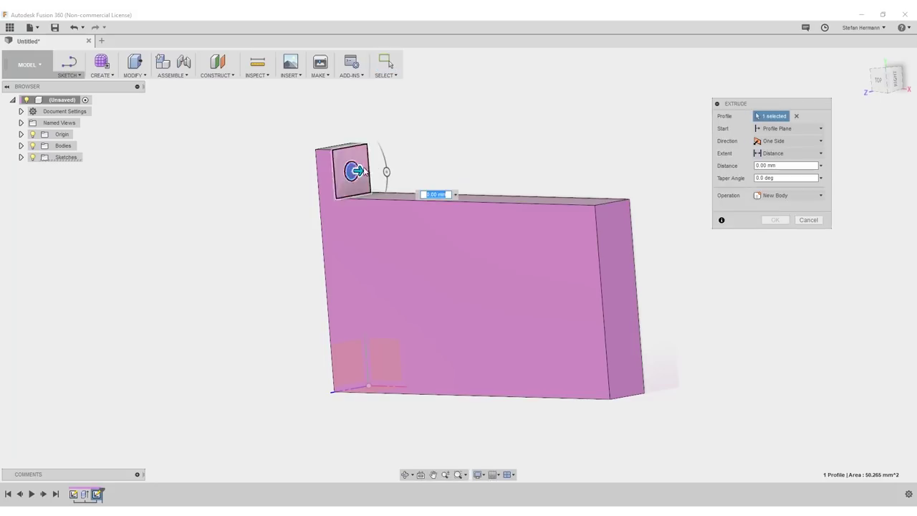
drag(358, 169, 319, 170)
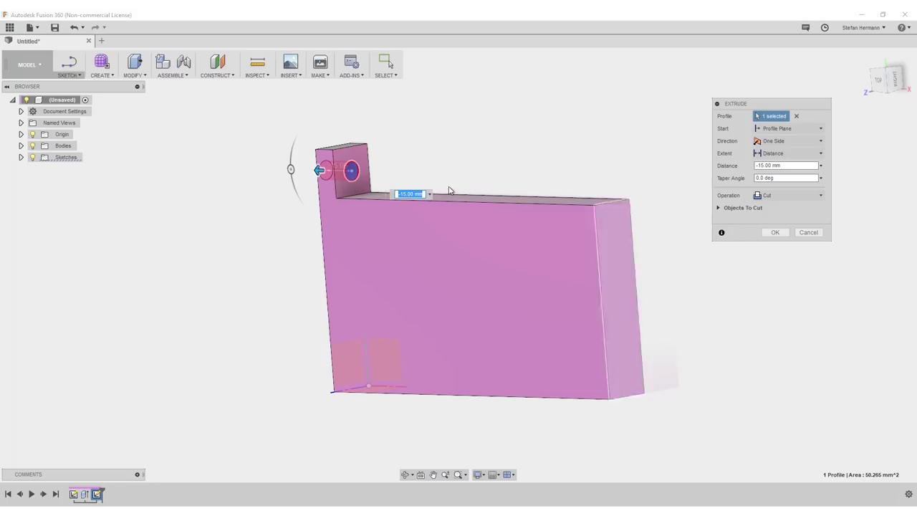
click(772, 232)
shift+middle_drag(466, 165, 476, 141)
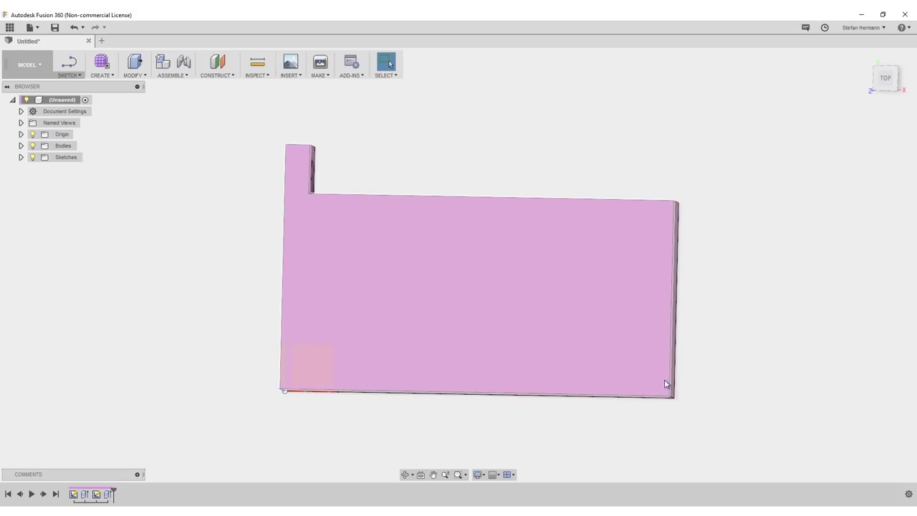
Sketch a 25 mm circle centred on the plate's bottom edge.
shift+middle_drag(715, 364, 716, 348)
key(c)
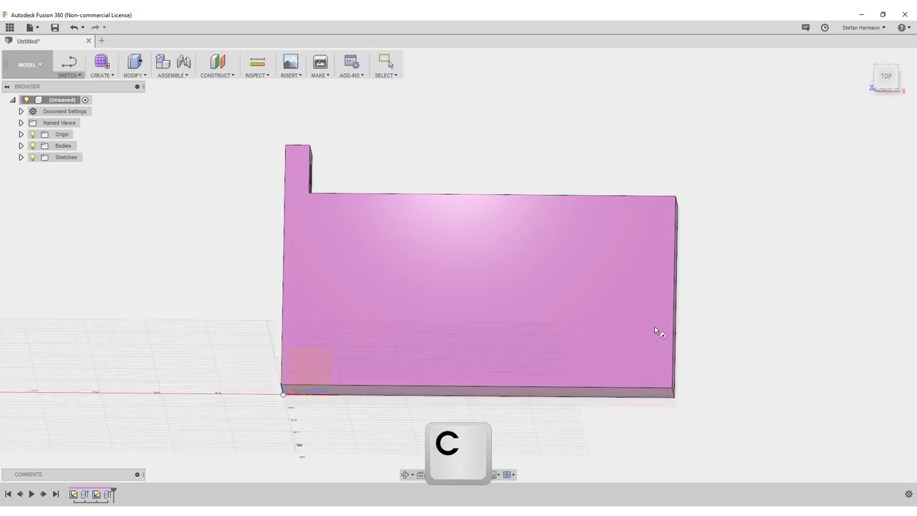
click(584, 309)
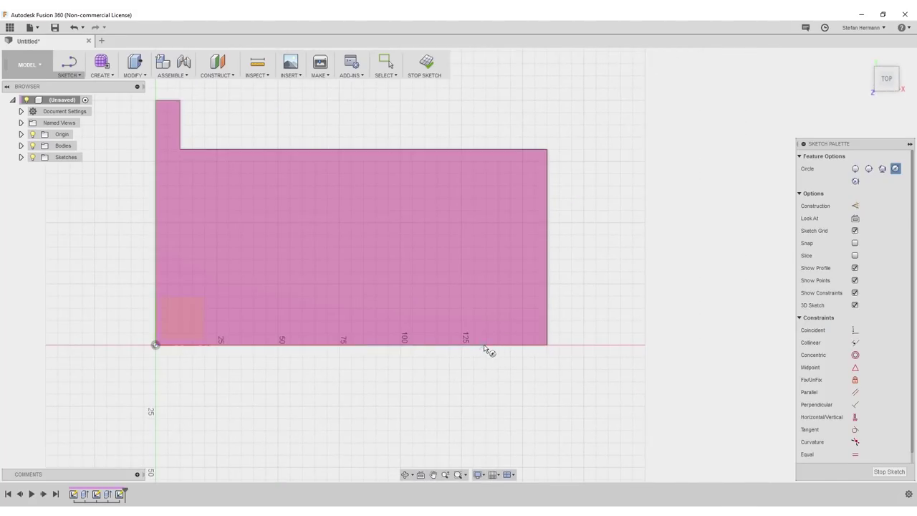
click(483, 345)
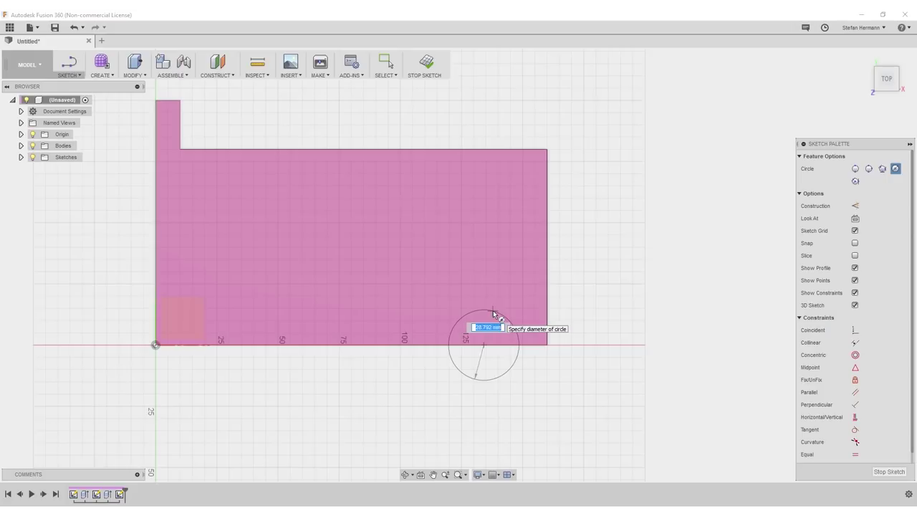
text(25)
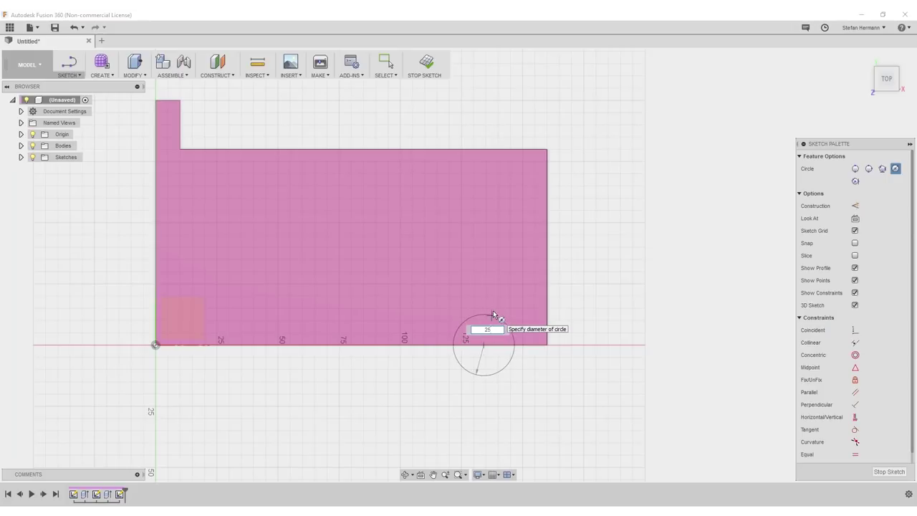
key(Return)
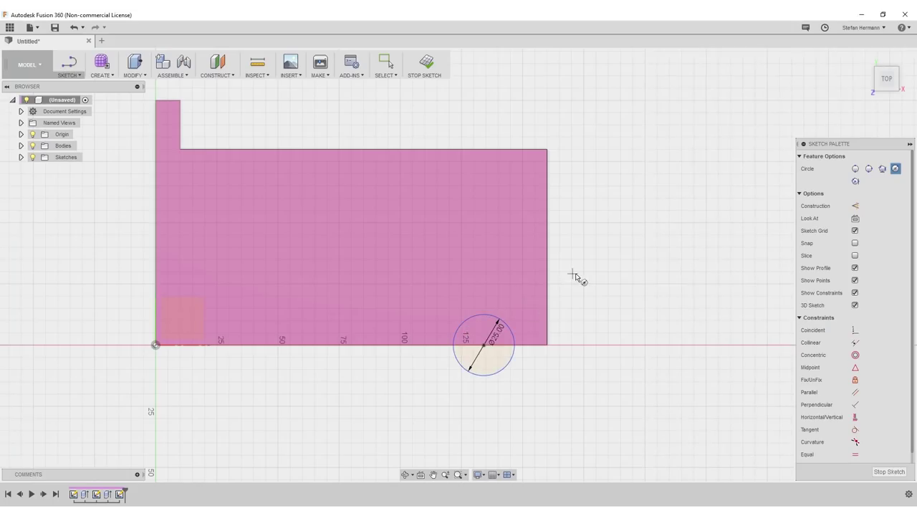
Dimension the circle centre 140 mm from the origin.
key(d)
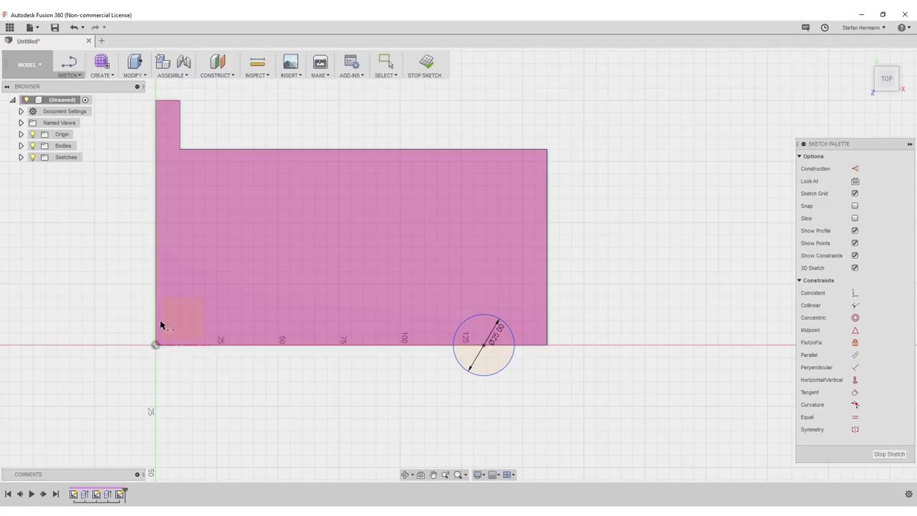
click(156, 345)
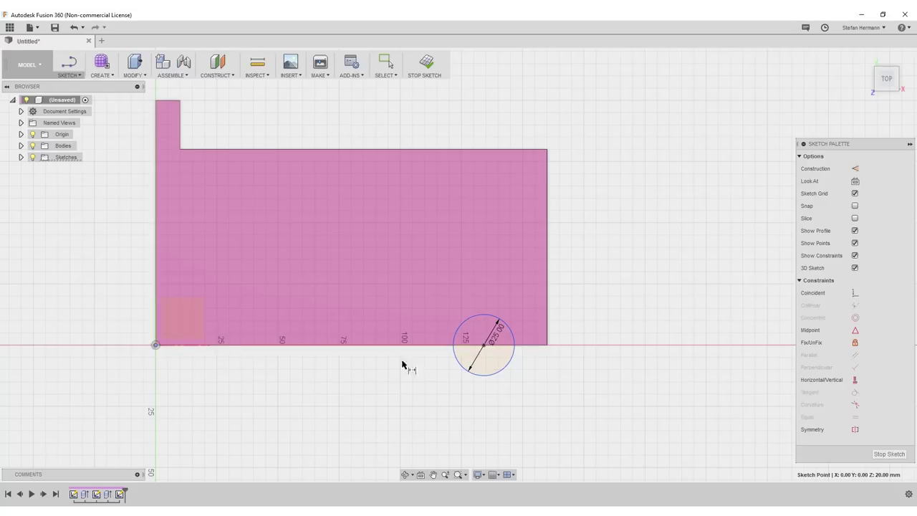
click(484, 345)
click(350, 407)
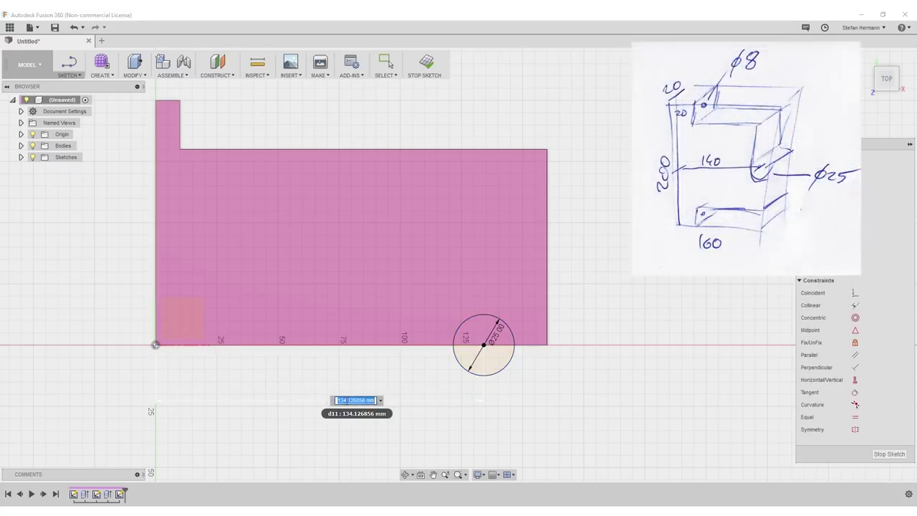
text(140)
key(Return)
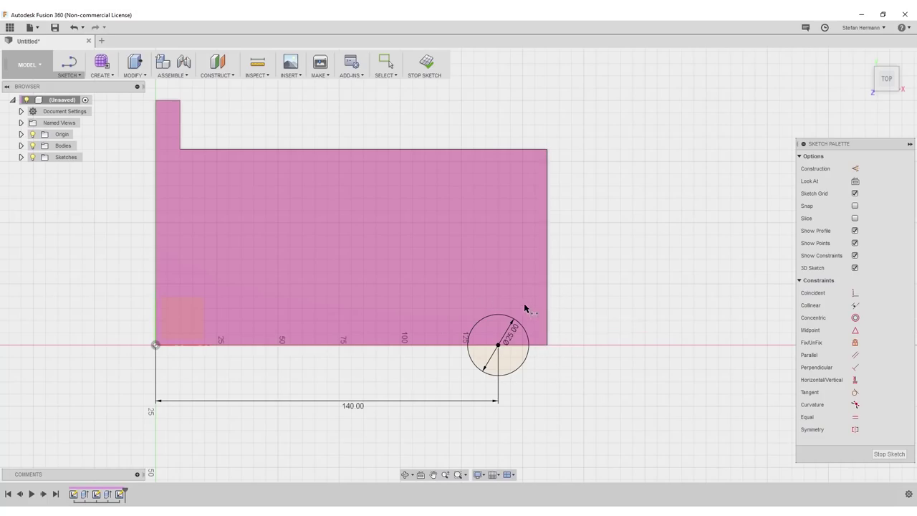
Finish the sketch and cut the half-circle profile 25 mm through the plate.
click(427, 63)
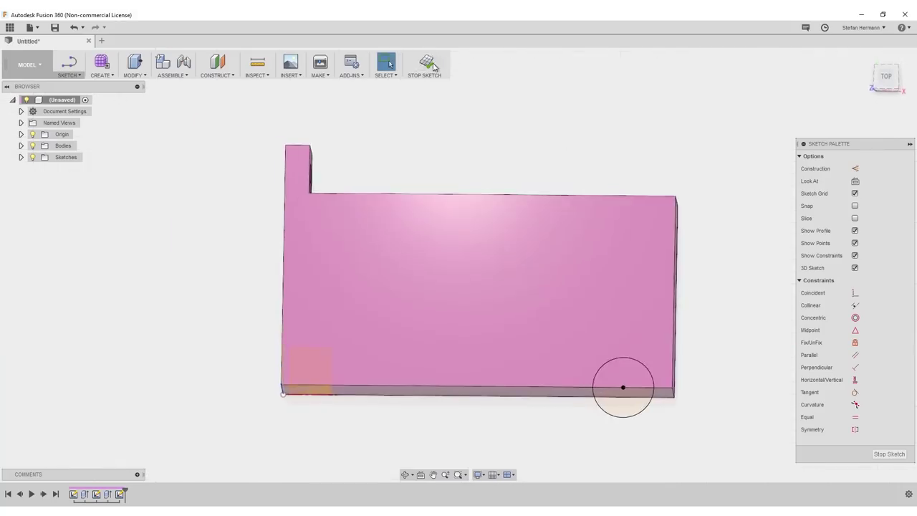
shift+middle_drag(601, 264, 796, 271)
key(e)
click(663, 317)
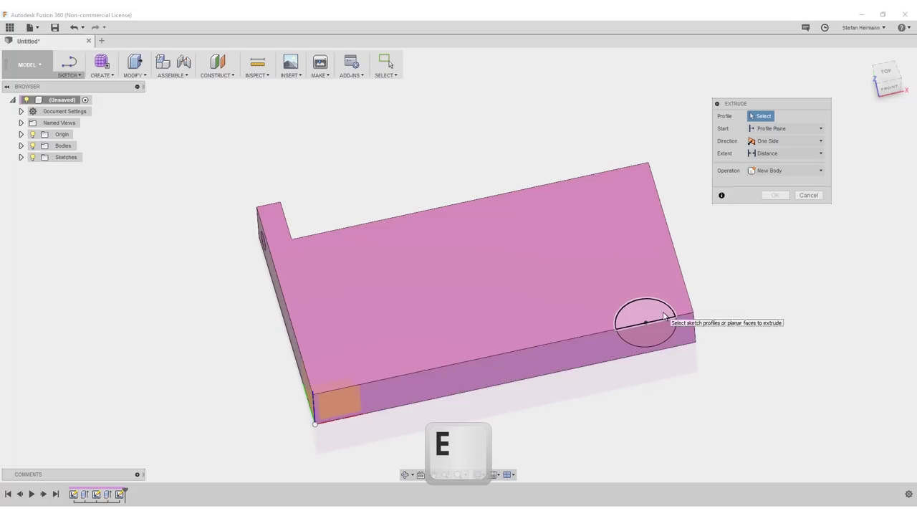
drag(641, 304, 645, 355)
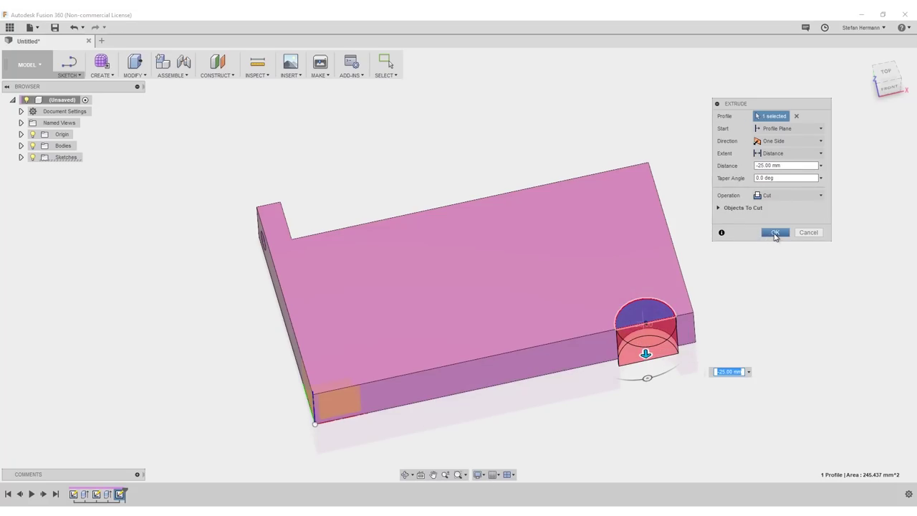
click(774, 234)
shift+middle_drag(637, 241, 622, 266)
scroll(565, 254, down, 2)
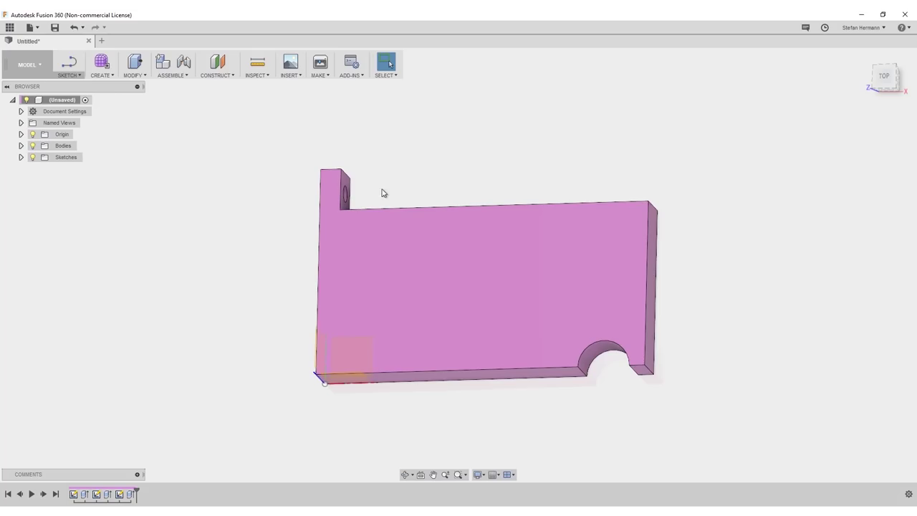
middle_drag(380, 189, 380, 160)
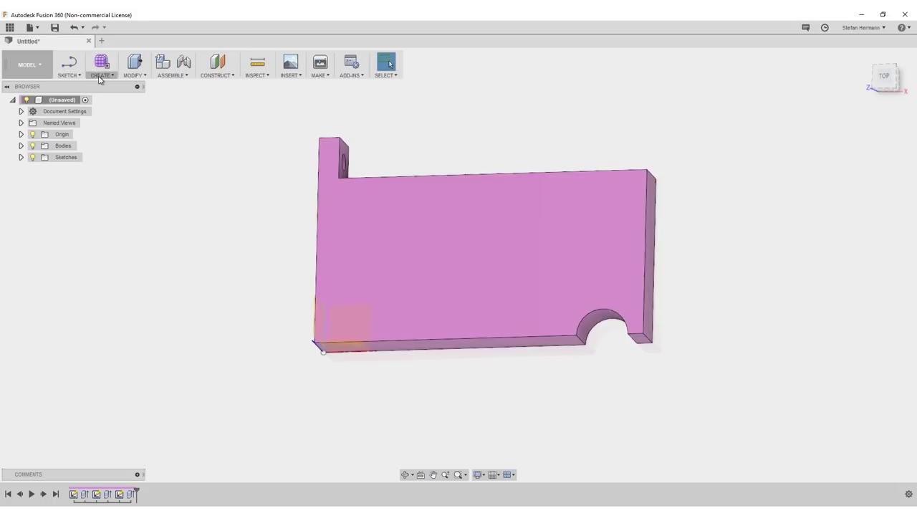
Mirror the bracket body across the plate's bottom face, creating Body2.
click(100, 77)
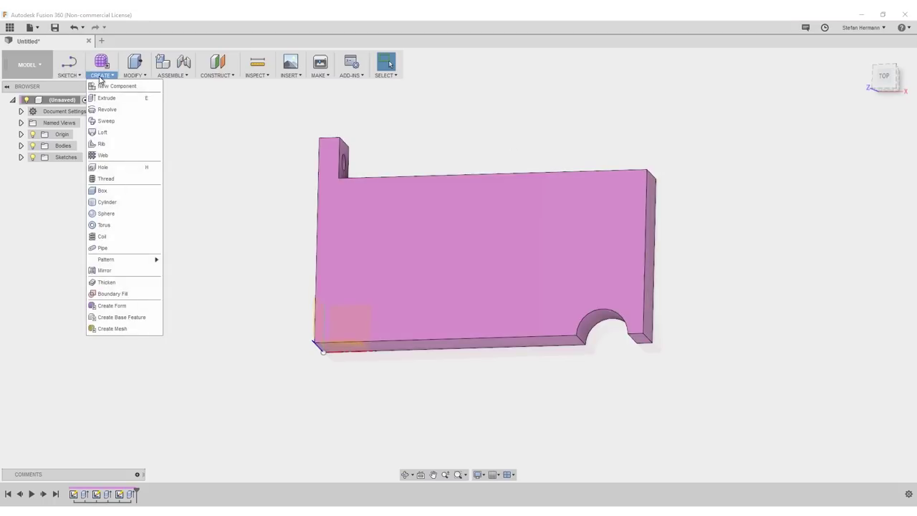
click(104, 271)
shift+middle_drag(340, 341, 348, 315)
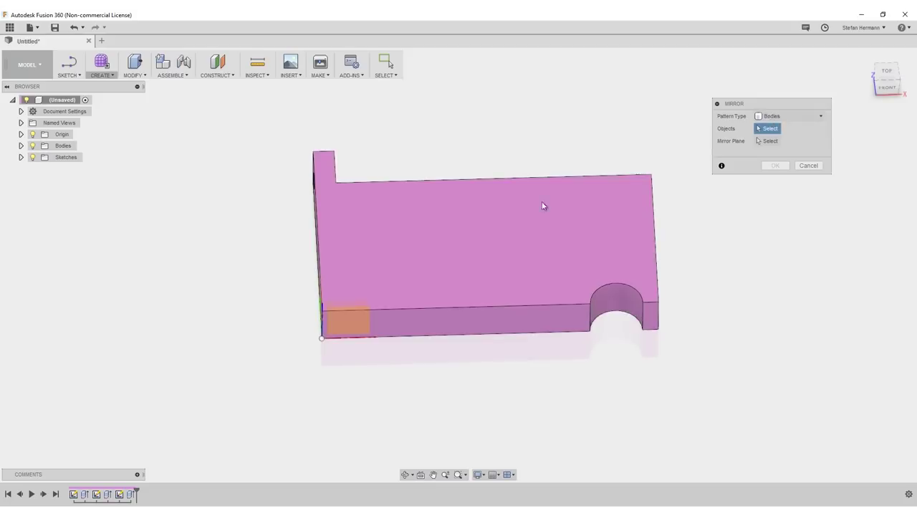
click(486, 232)
click(767, 140)
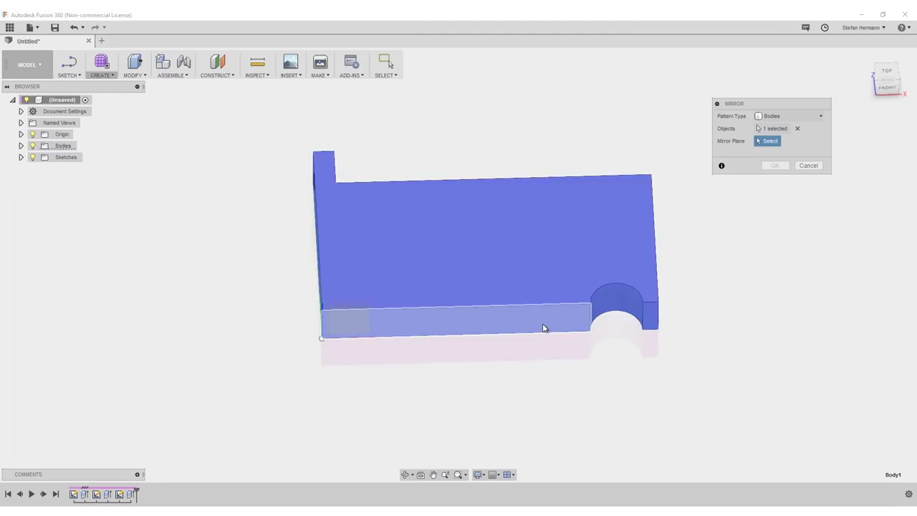
click(543, 328)
shift+middle_drag(546, 315, 509, 291)
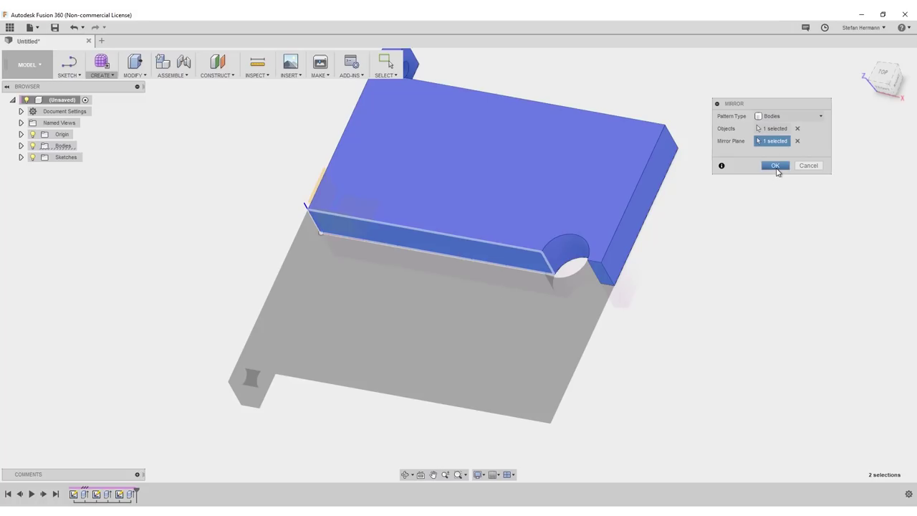
click(775, 166)
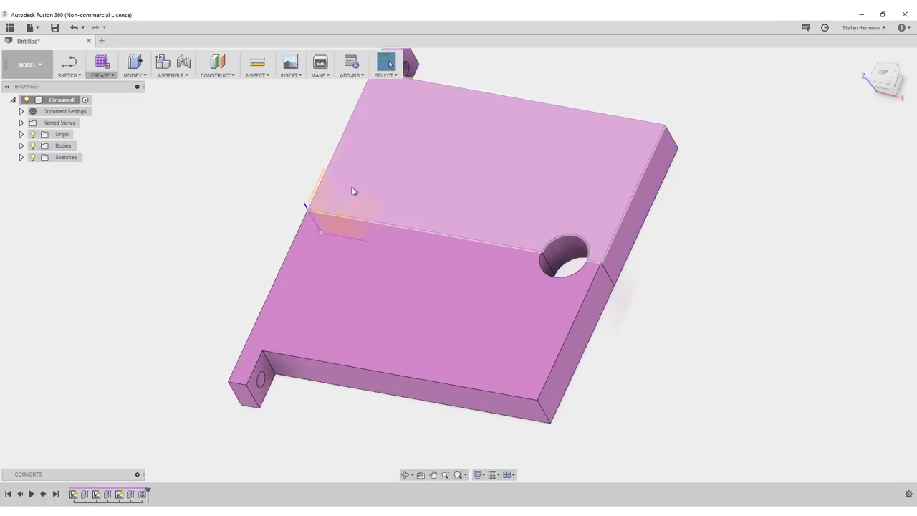
shift+middle_drag(352, 191, 646, 211)
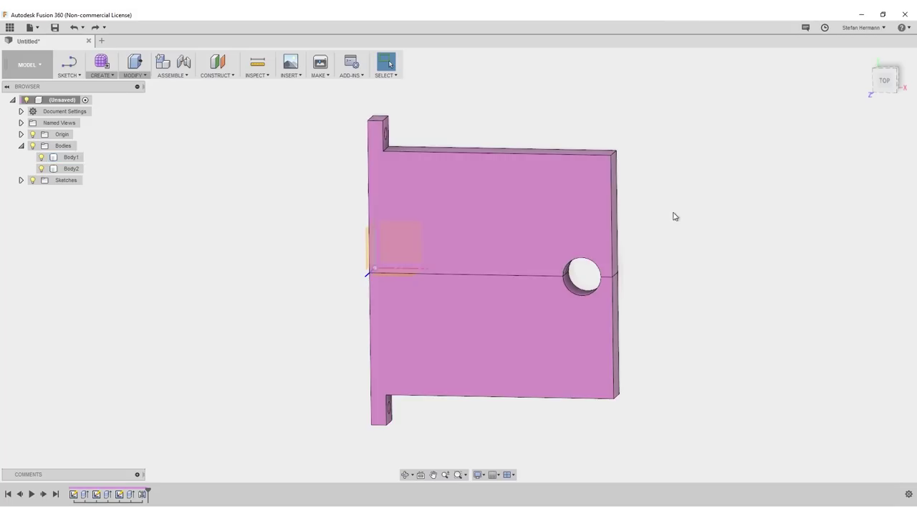
Sketch a 20 × 32.5 mm rectangle on the thin face from the corner beside the hole, then finish the sketch.
shift+middle_drag(643, 179, 649, 191)
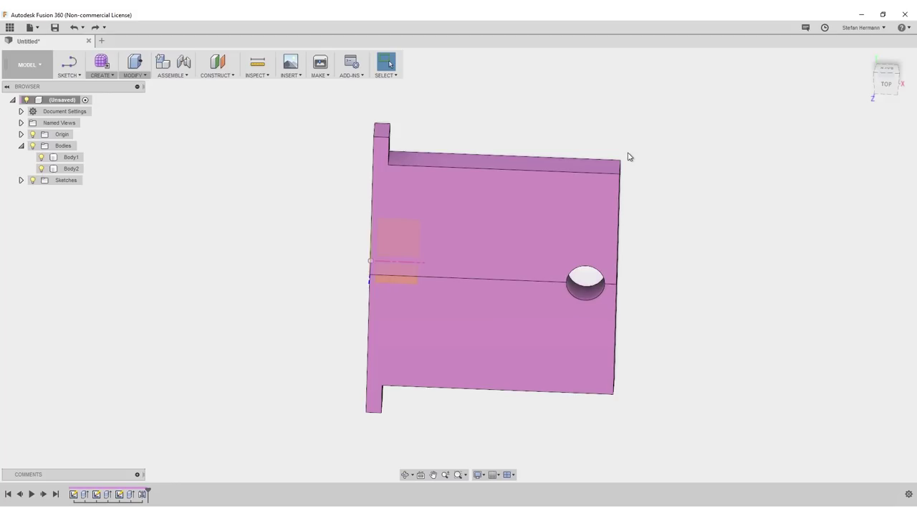
key(r)
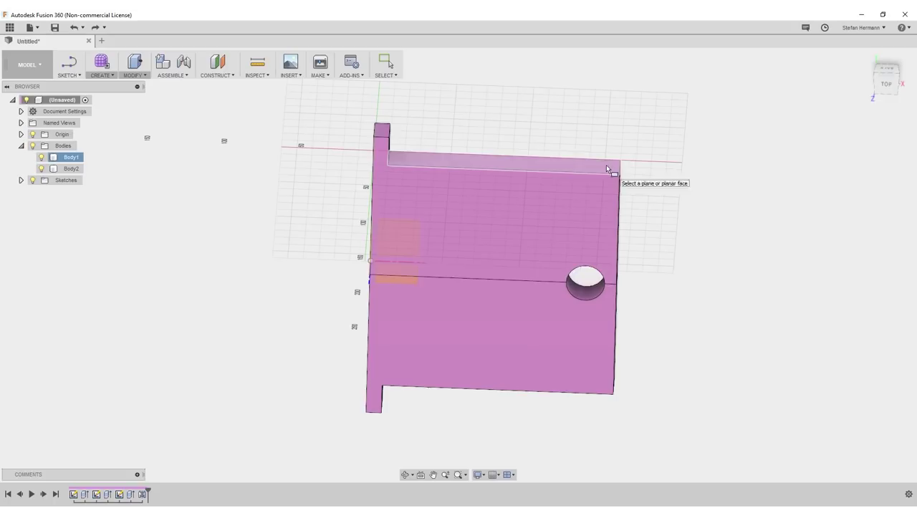
click(606, 165)
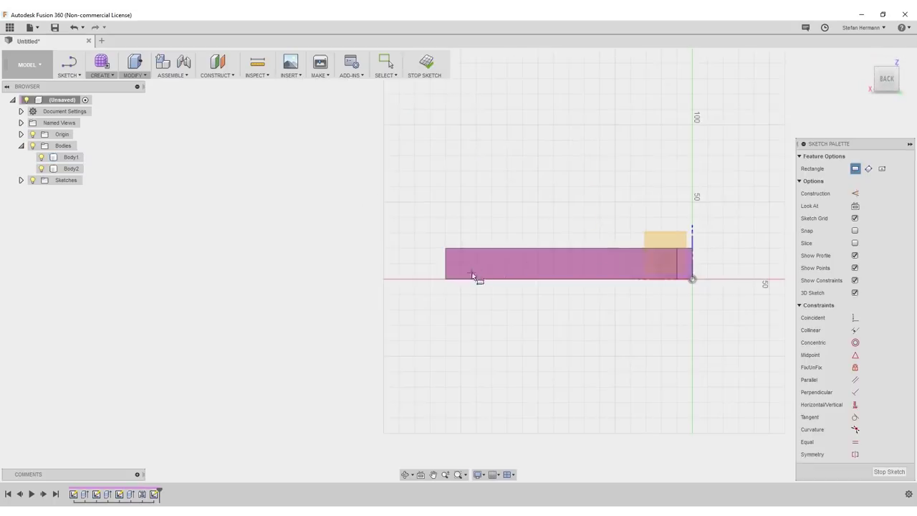
click(445, 279)
click(500, 250)
scroll(496, 297, up, 3)
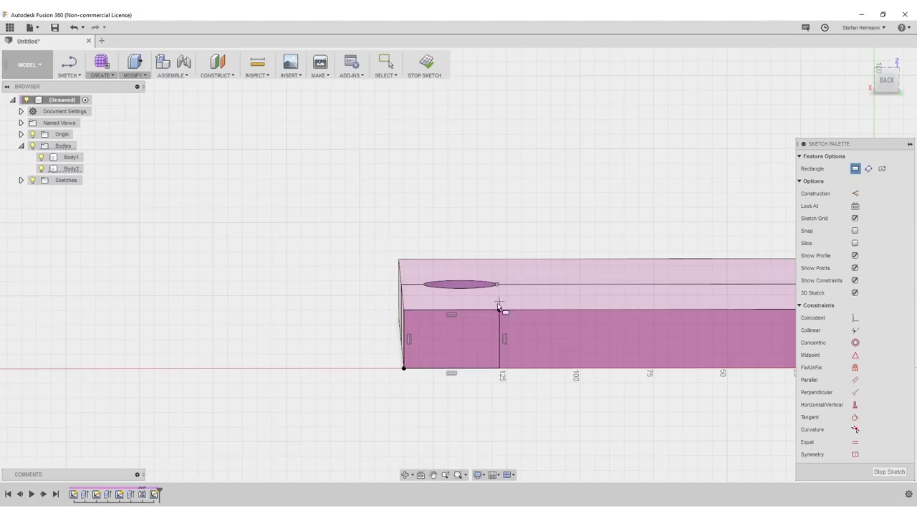
shift+middle_drag(500, 292, 380, 274)
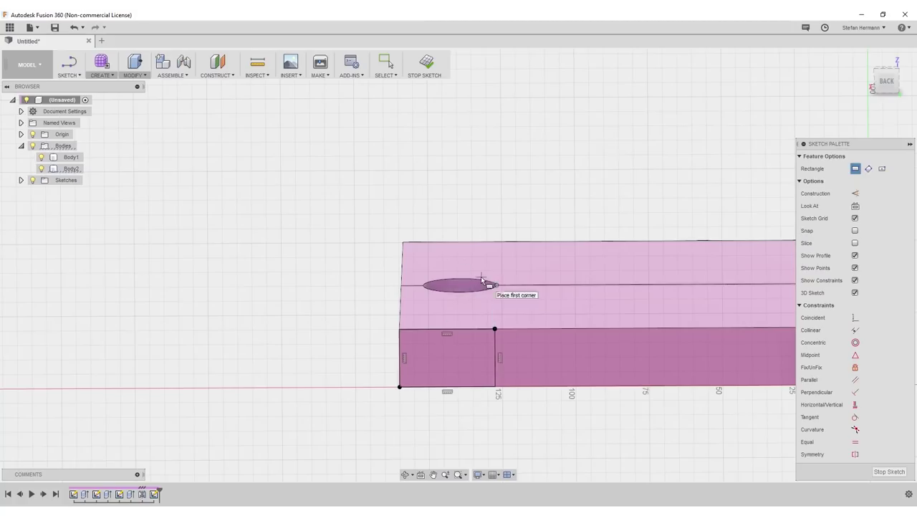
mouse_move(483, 184)
shift+middle_down()
mouse_move(507, 189)
mouse_move(493, 213)
mouse_move(615, 207)
mouse_move(626, 271)
mouse_move(693, 253)
mouse_move(497, 282)
shift+middle_up()
click(426, 62)
Cut the rectangle profile -80 mm into the body, opening the hole to the edge.
key(e)
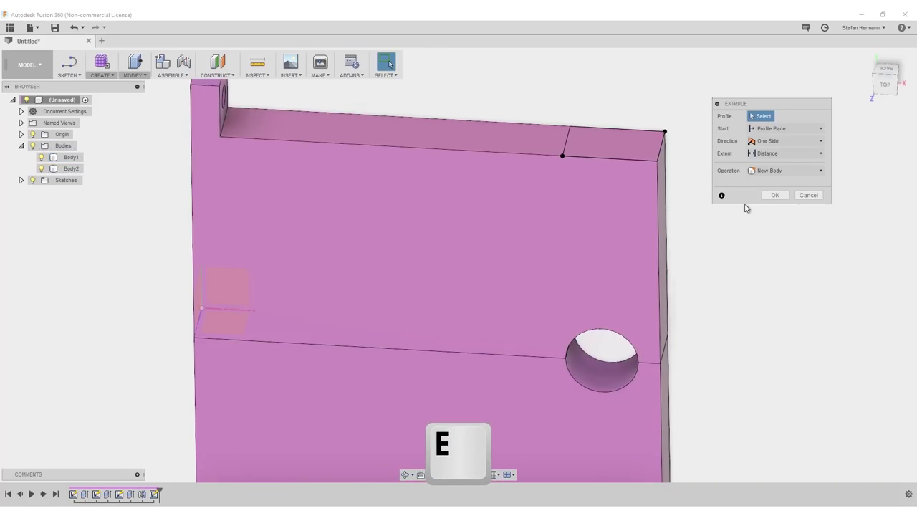
click(612, 142)
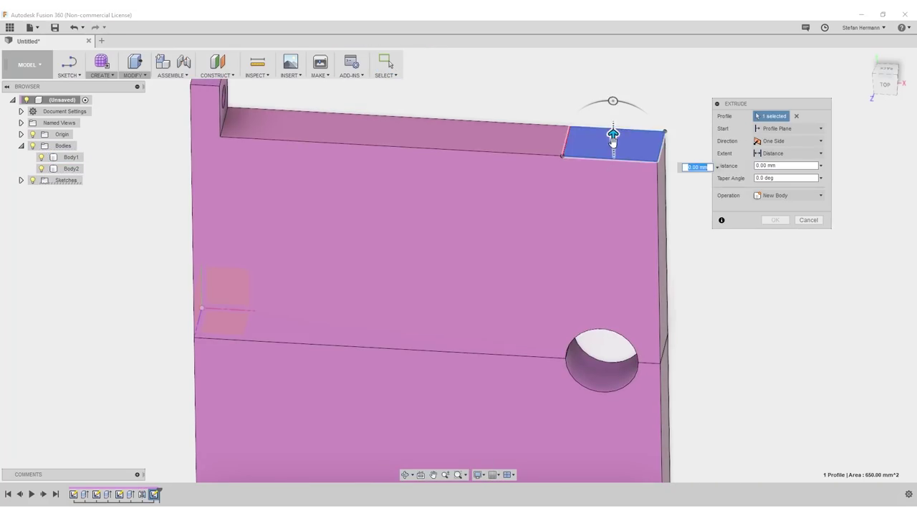
text(-80)
key(Return)
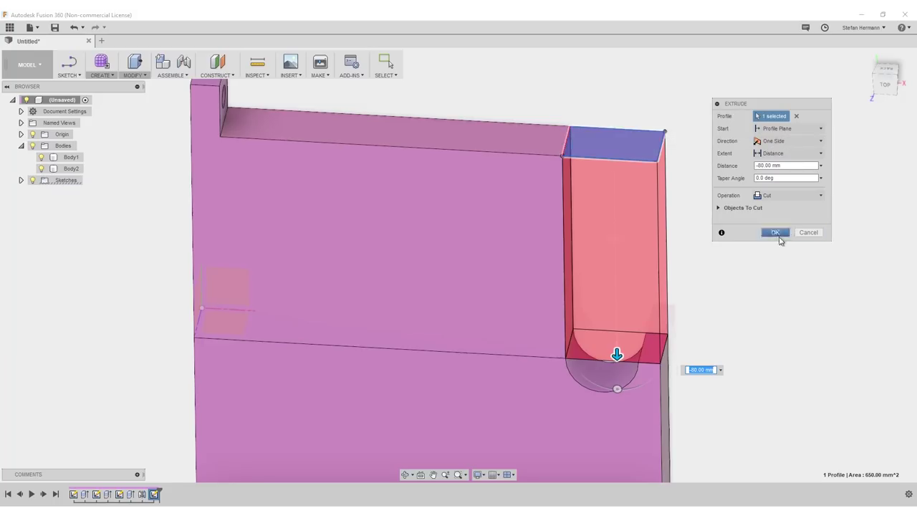
click(775, 233)
scroll(673, 233, down, 5)
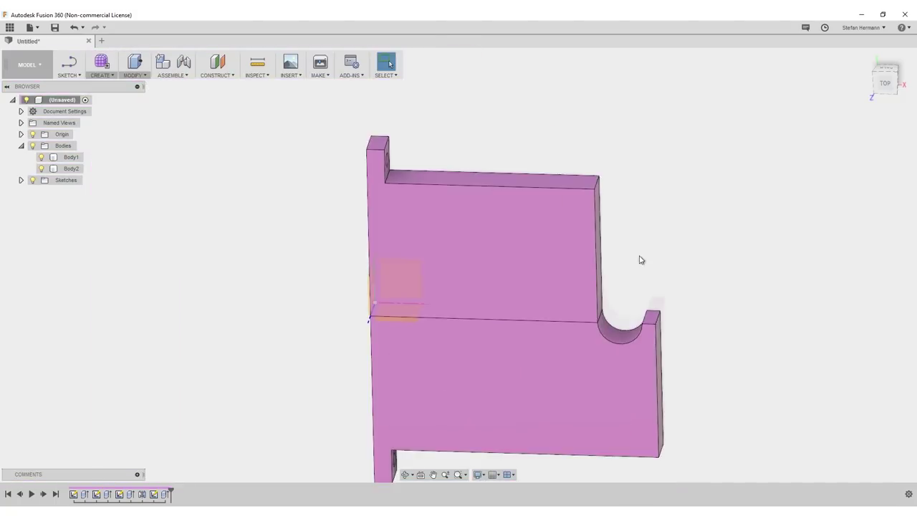
shift+middle_drag(641, 259, 609, 216)
Select Body1 and Body2 in turn to identify the upper and lower bodies.
click(588, 207)
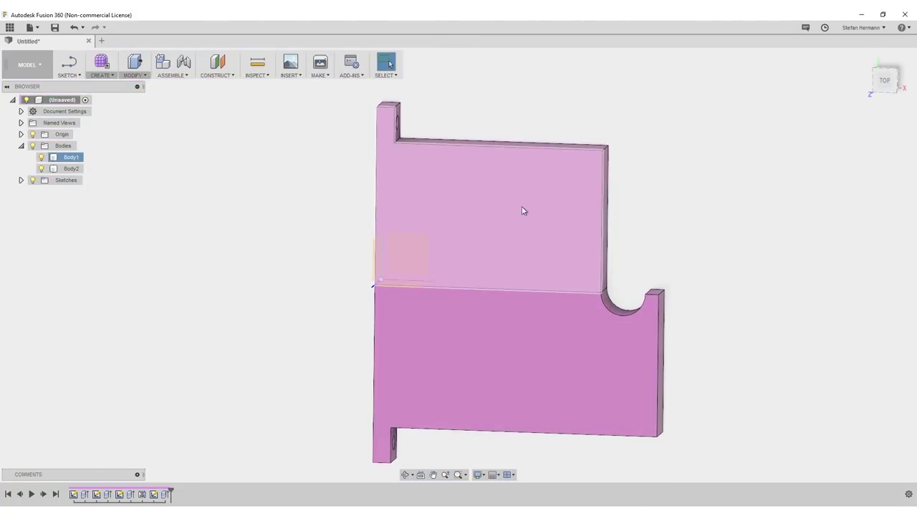
click(666, 217)
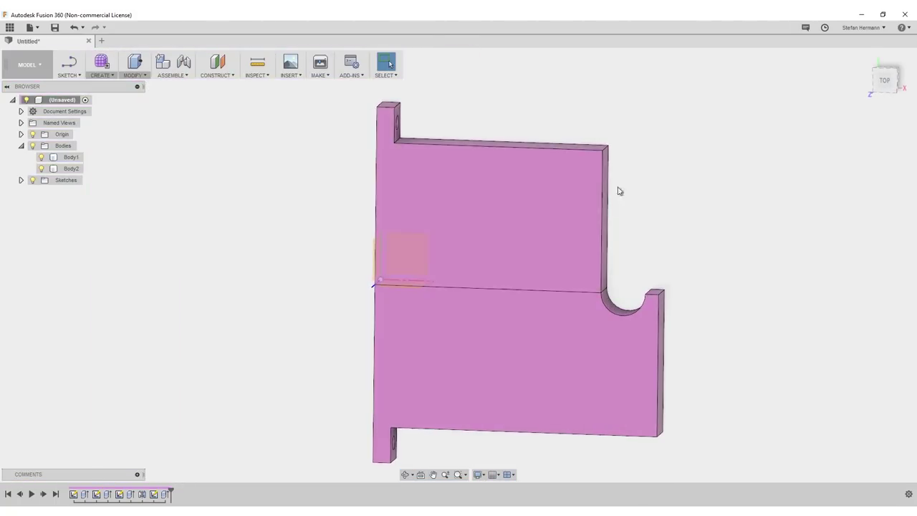
click(71, 157)
click(71, 168)
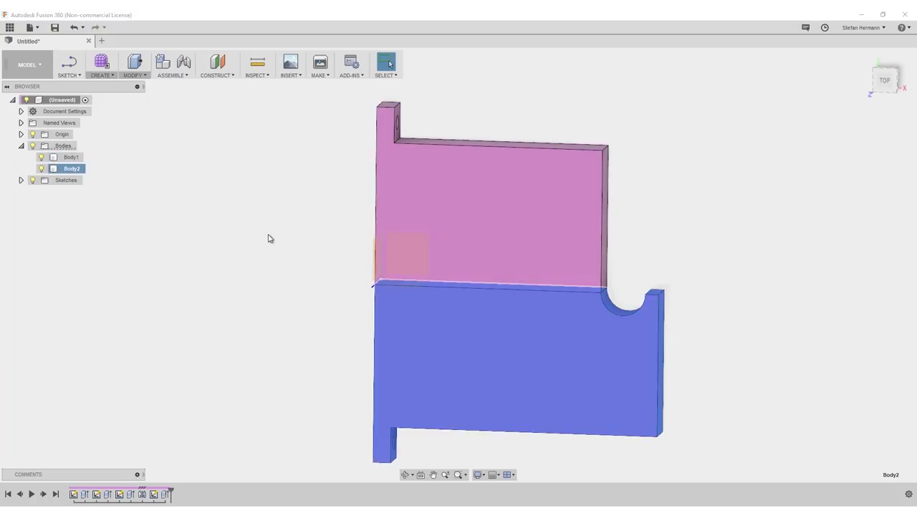
click(263, 281)
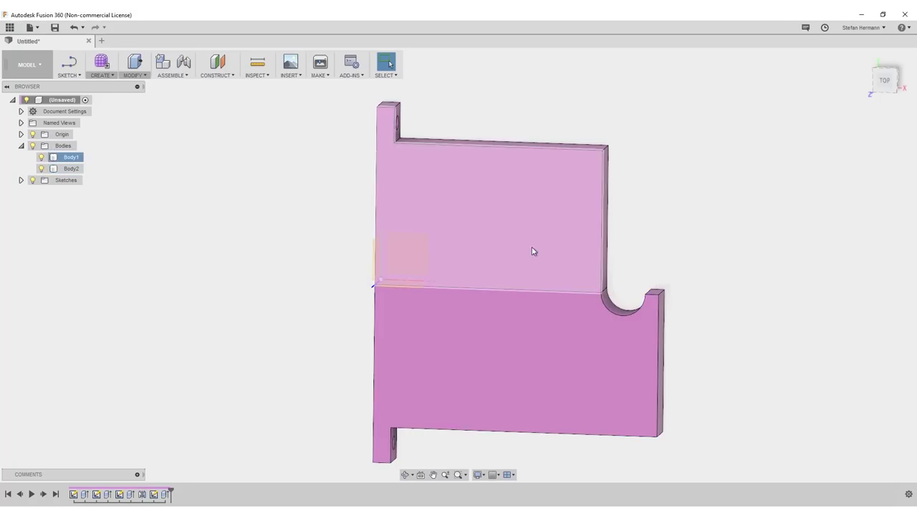
Combine with Join, using Body1 as target and Body2 as tool.
click(139, 76)
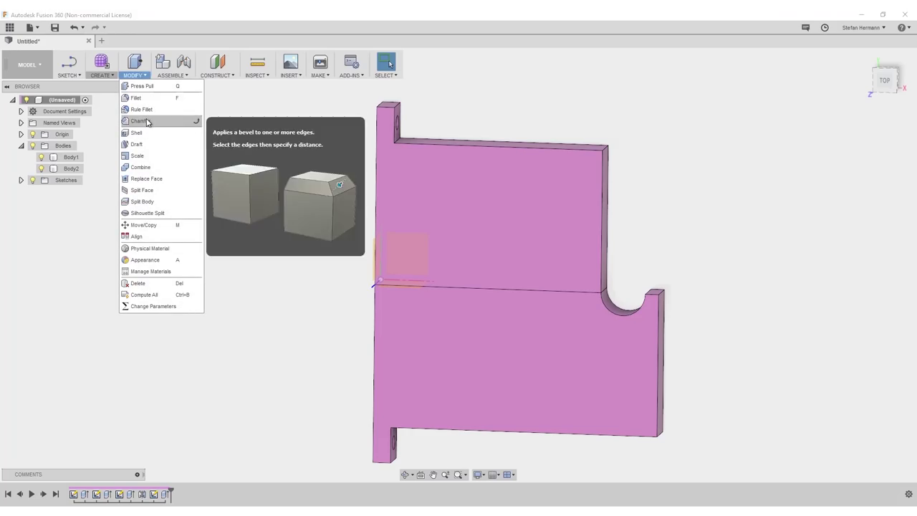
click(144, 167)
click(481, 231)
click(513, 324)
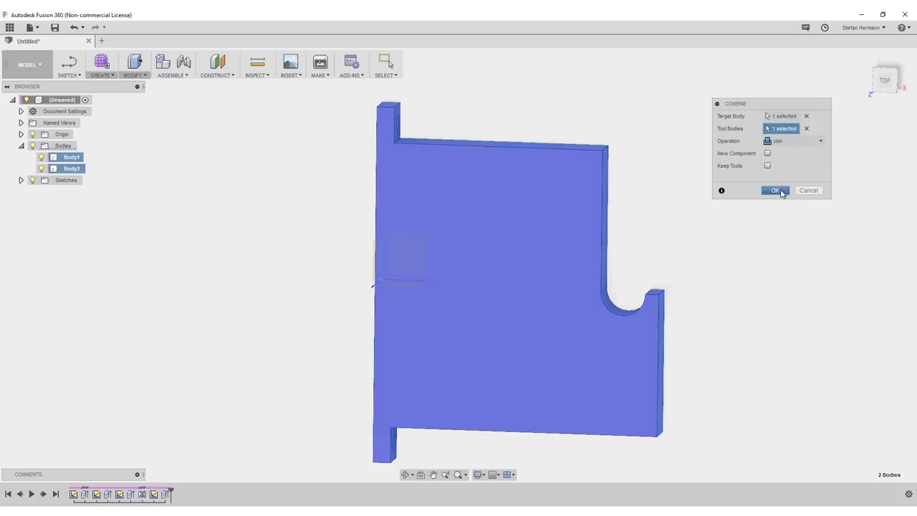
click(774, 190)
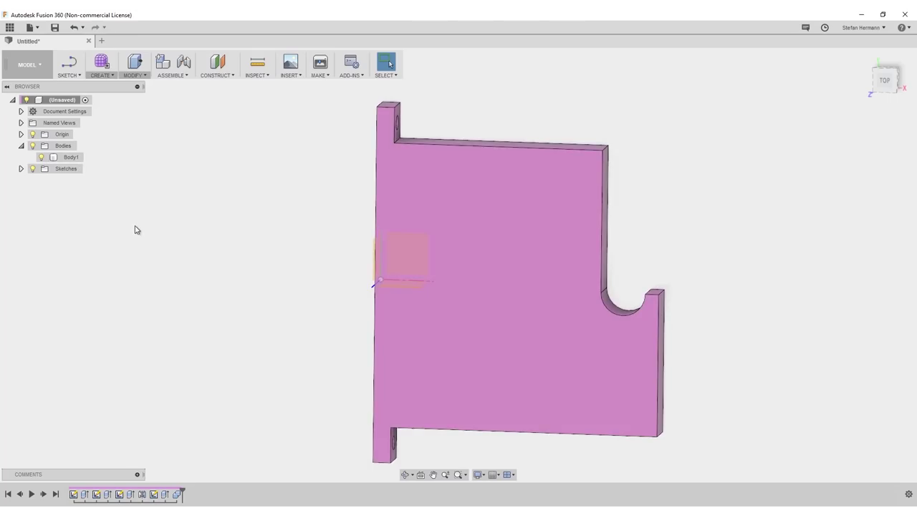
mouse_move(279, 250)
shift+middle_down()
mouse_move(309, 235)
mouse_move(277, 252)
shift+middle_up()
Create a Shape Optimization study in the Simulation workspace.
click(40, 65)
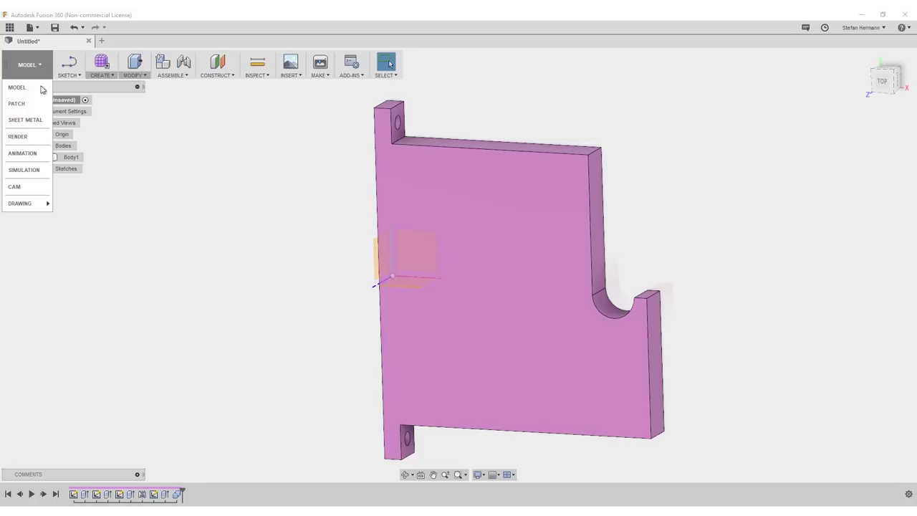
click(39, 169)
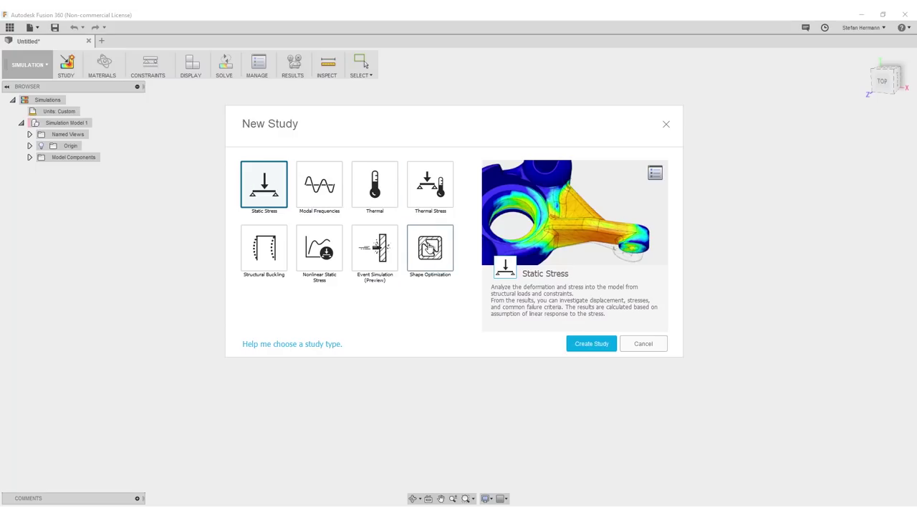
click(429, 247)
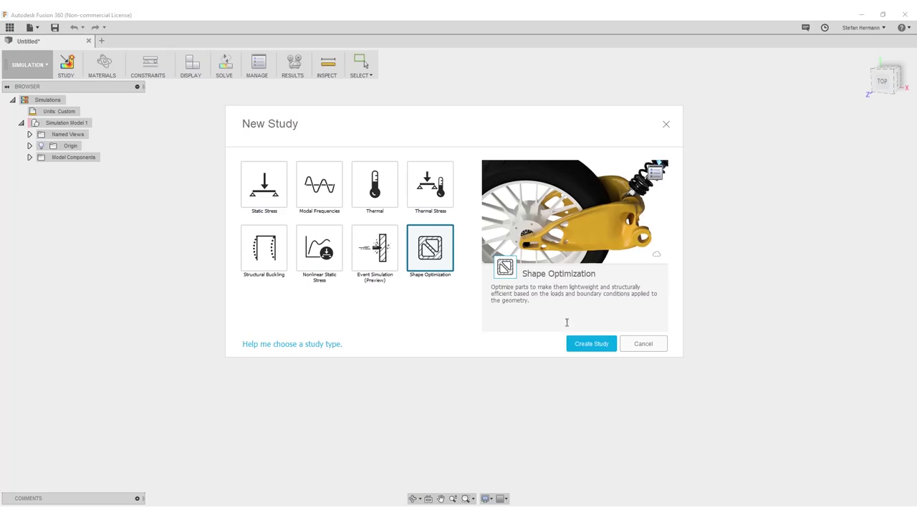
click(592, 343)
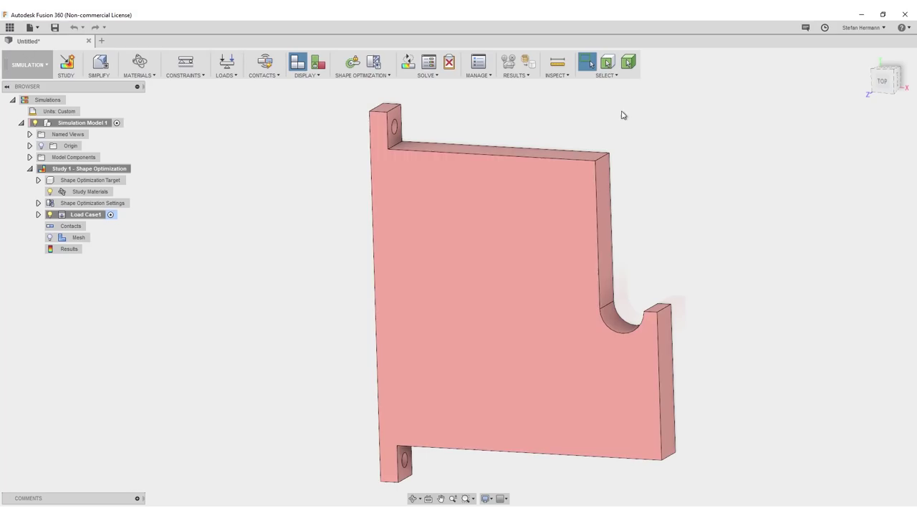
Orbit the one-piece bracket to inspect it from new angles.
shift+middle_drag(633, 221, 669, 214)
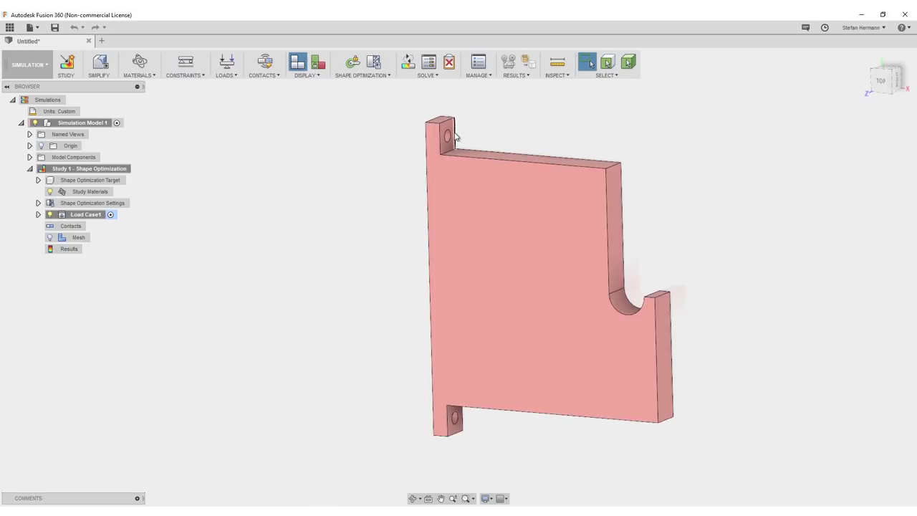
shift+middle_drag(374, 217, 453, 135)
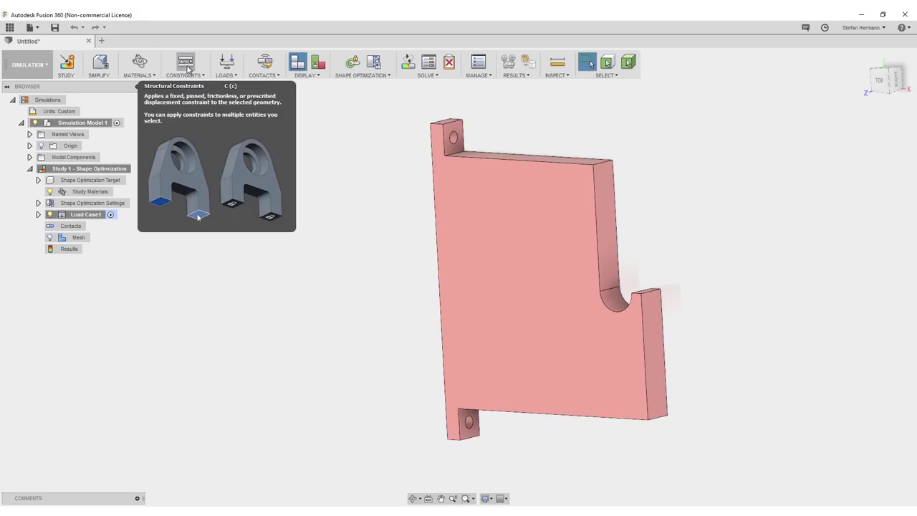
Add a fixed structural constraint to the upper screw hole's inner face.
click(187, 63)
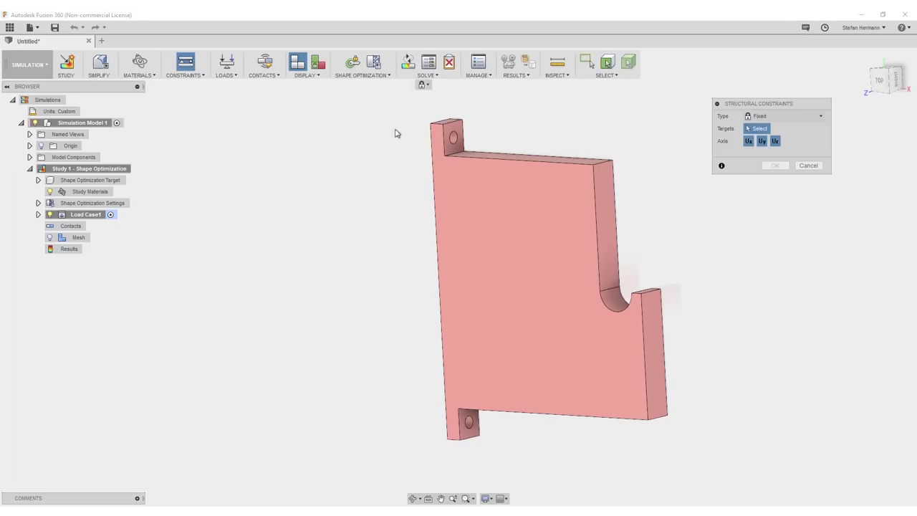
scroll(451, 136, up, 5)
click(437, 133)
scroll(437, 134, down, 3)
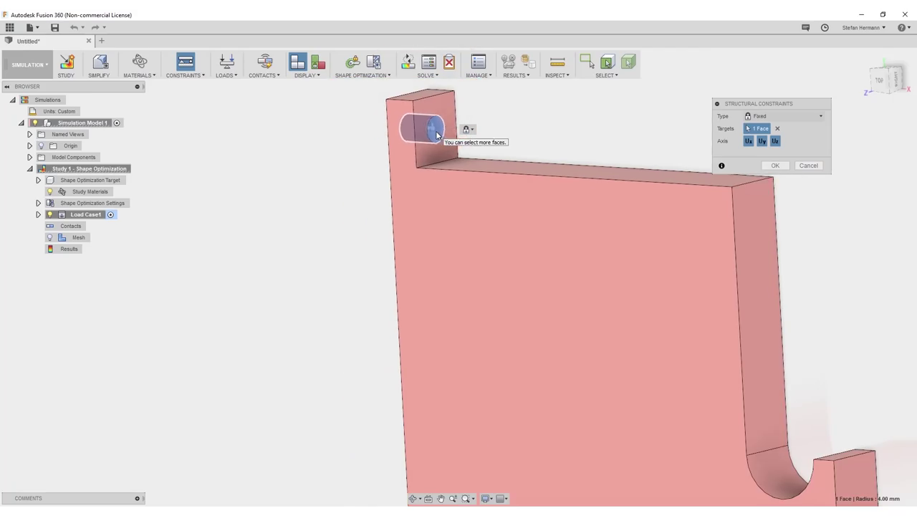
click(773, 166)
middle_drag(533, 352, 537, 213)
scroll(430, 198, down, 5)
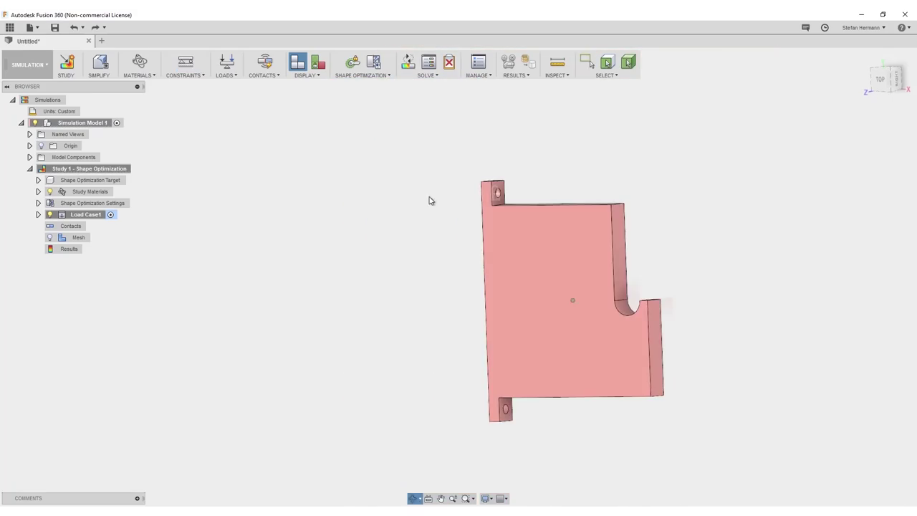
Add a second fixed structural constraint to the lower screw hole's inner face.
click(186, 63)
scroll(505, 422, up, 5)
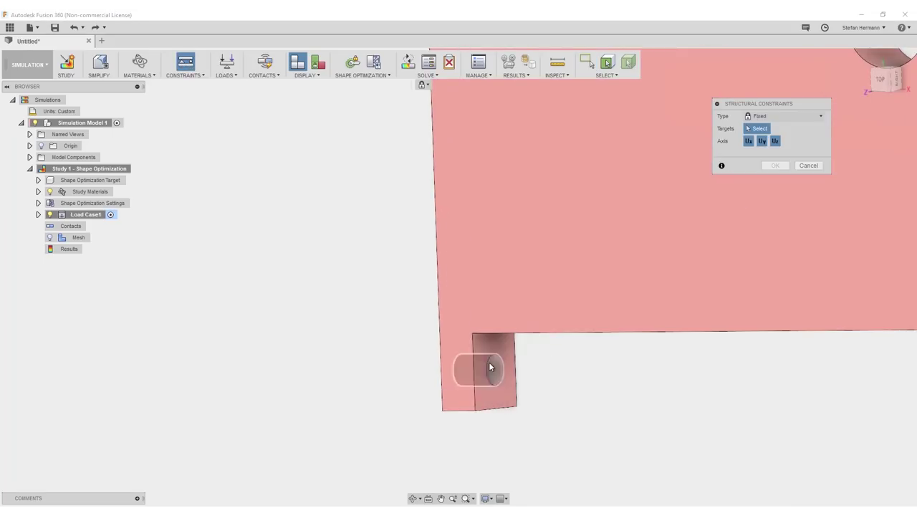
click(494, 370)
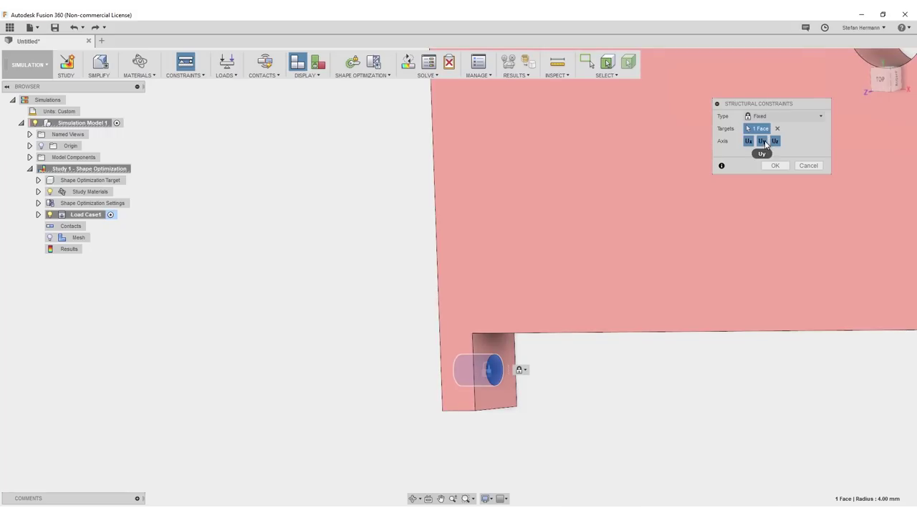
click(775, 165)
scroll(745, 184, down, 5)
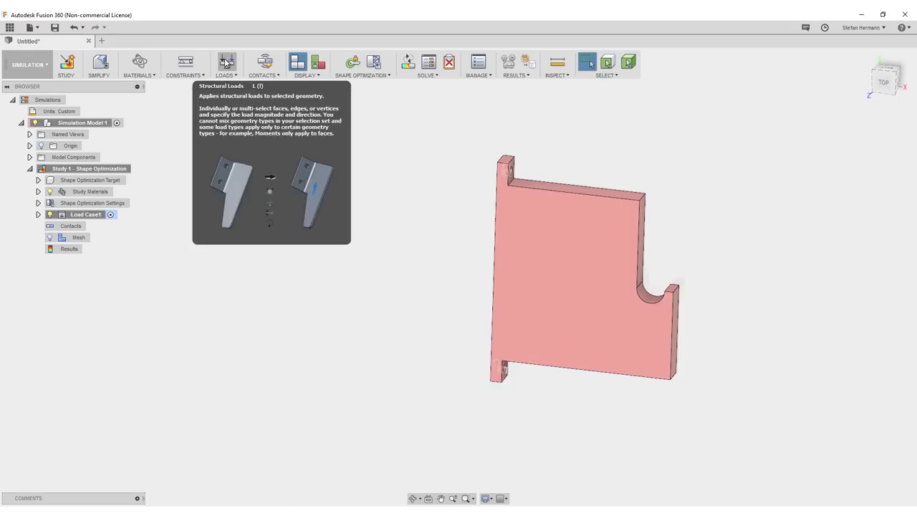
Apply a 100 N downward structural load to the curved slot face.
click(225, 63)
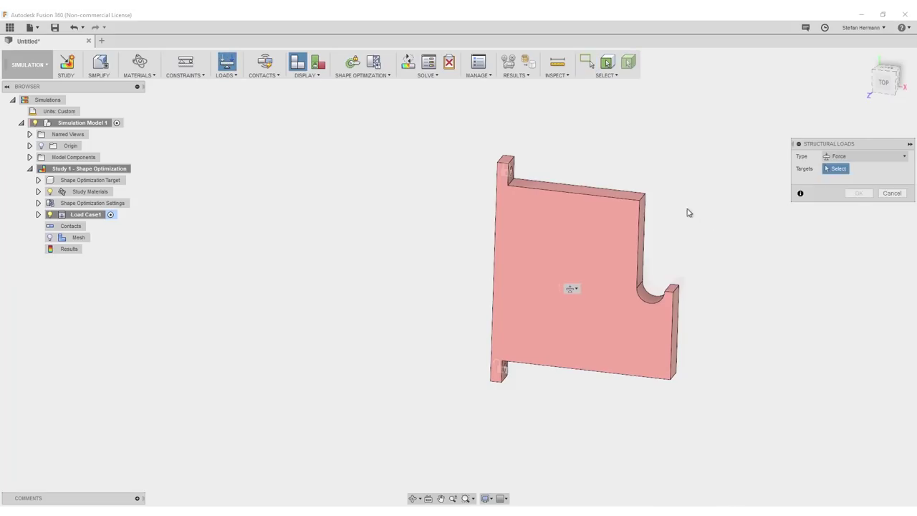
scroll(655, 302, up, 3)
scroll(655, 302, up, 1)
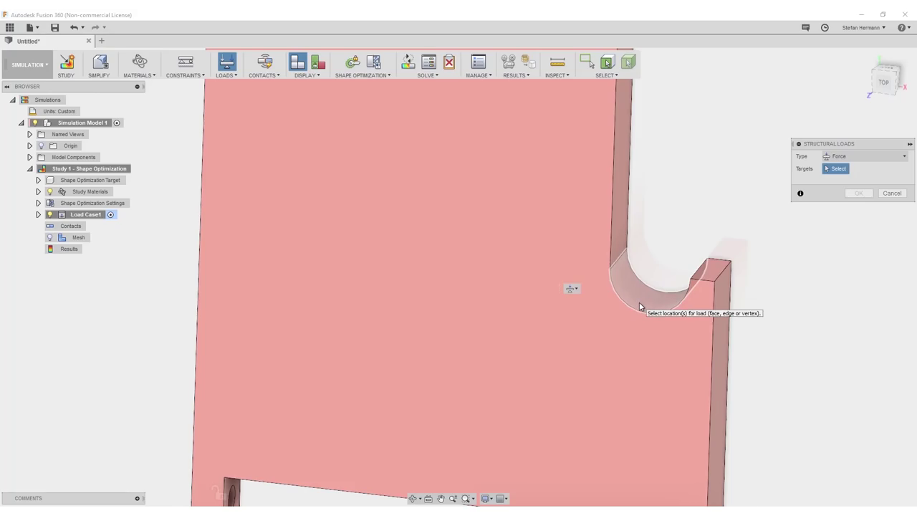
click(640, 307)
shift+middle_drag(627, 287, 595, 292)
scroll(594, 292, down, 5)
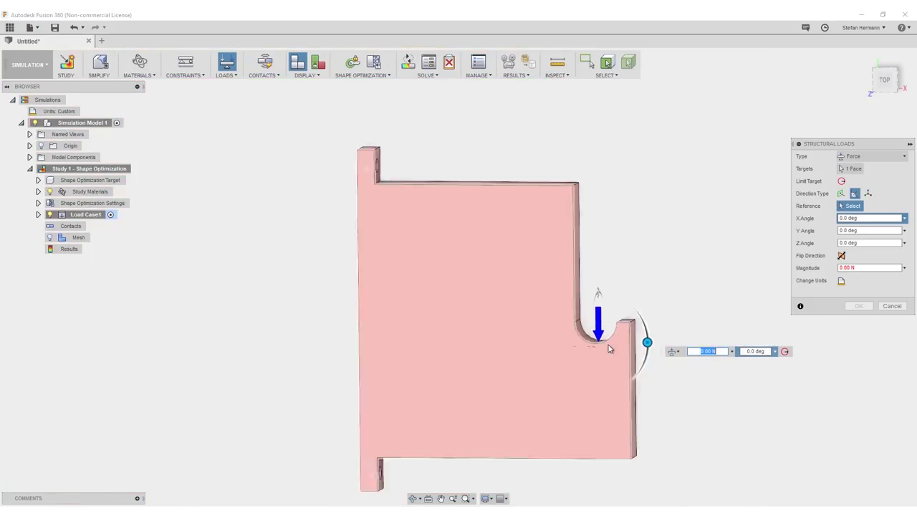
shift+middle_drag(567, 350, 576, 351)
shift+middle_drag(647, 263, 716, 261)
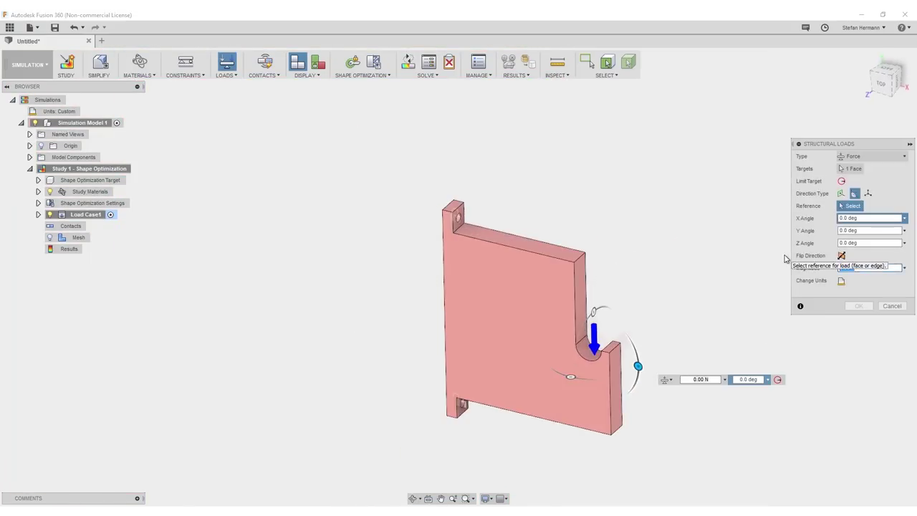
text(100)
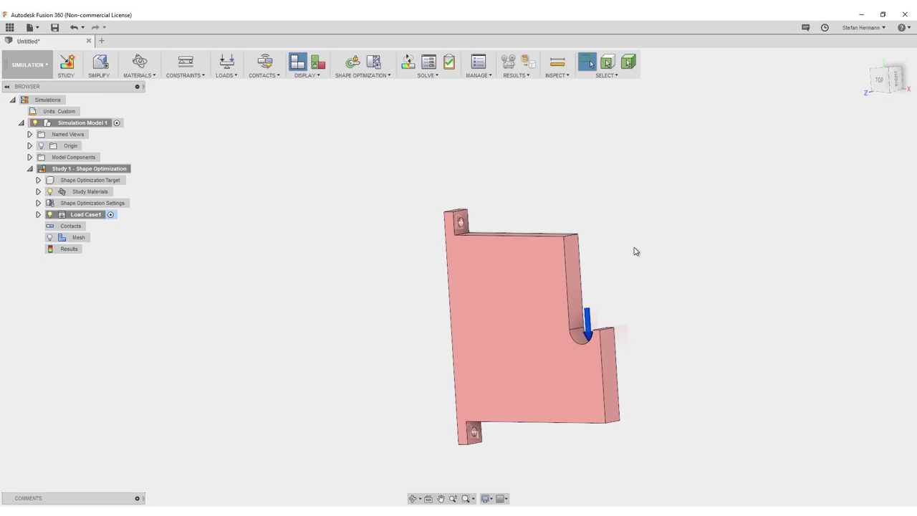
mouse_move(634, 250)
shift+middle_down()
mouse_move(657, 240)
mouse_move(631, 246)
shift+middle_up()
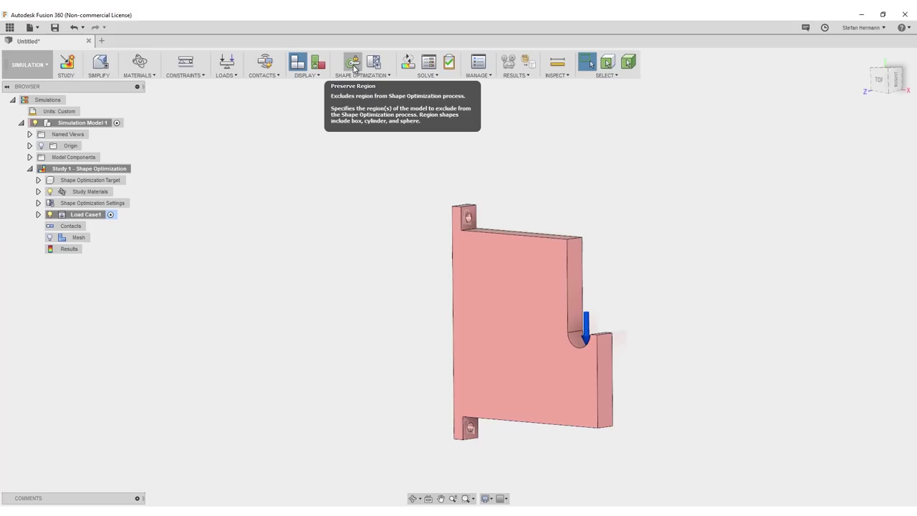
Add a 10 mm-radius preserve region around the top mounting hole.
click(353, 63)
scroll(469, 207, up, 5)
click(464, 261)
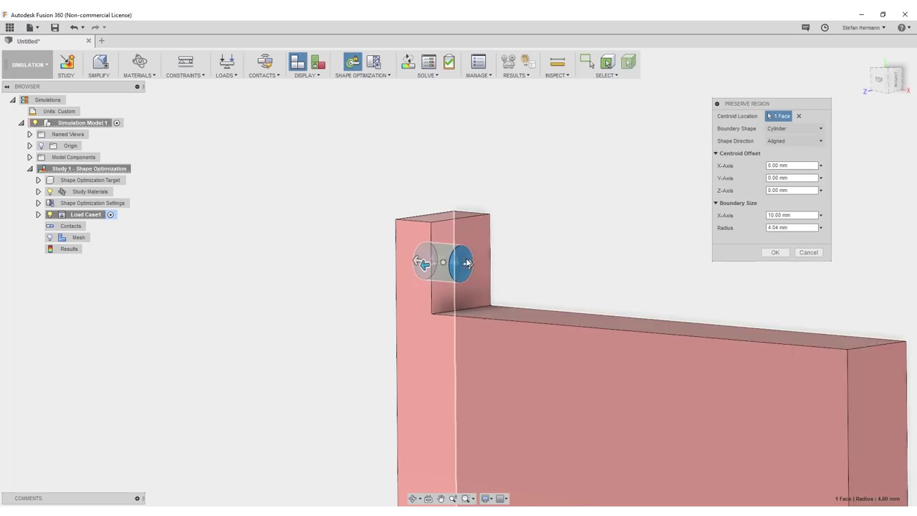
shift+middle_drag(534, 246, 511, 256)
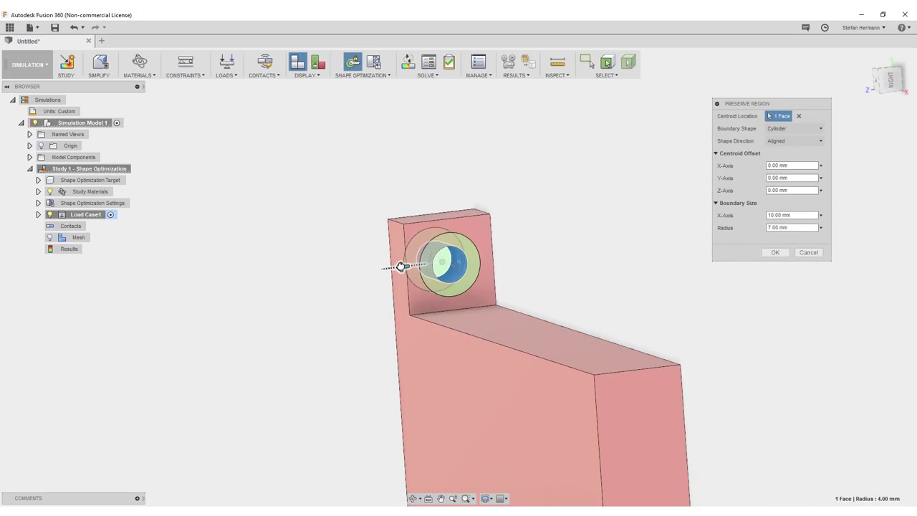
drag(400, 266, 387, 268)
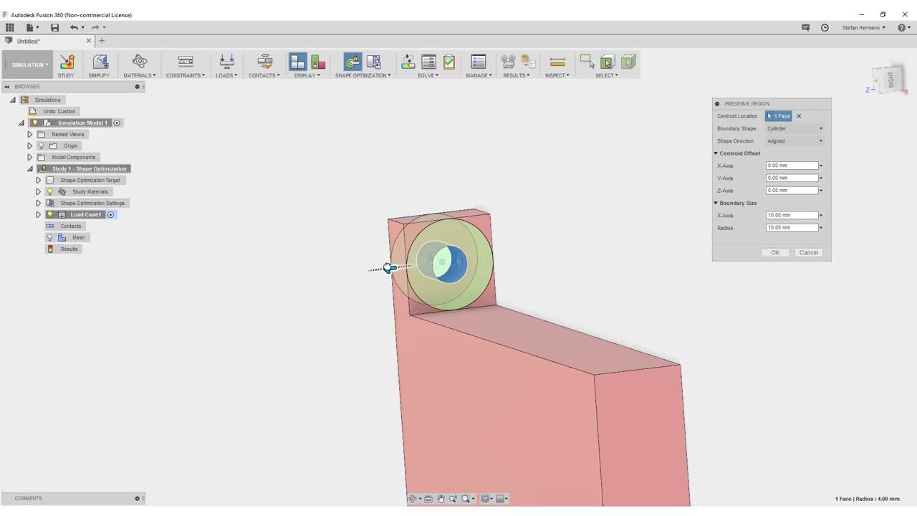
click(775, 252)
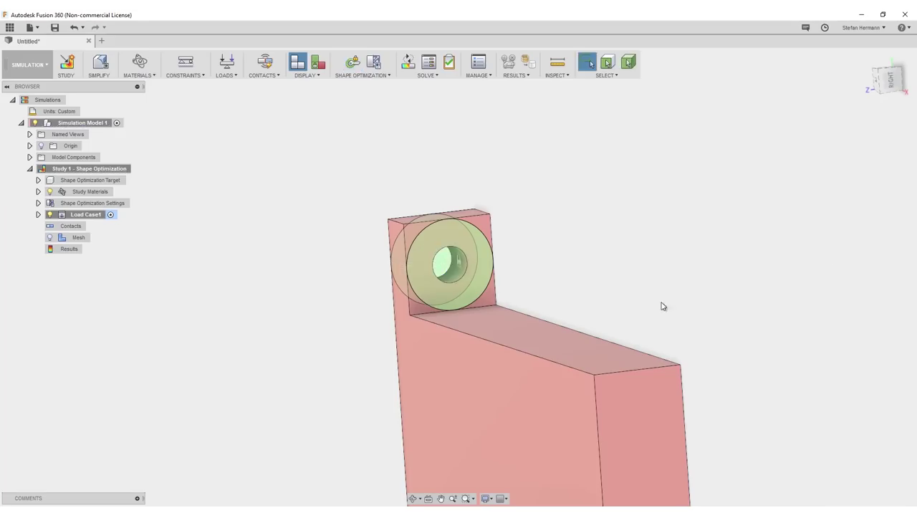
middle_drag(661, 308, 546, 342)
Add a matching 10 mm-radius preserve region around the bottom mounting hole.
click(353, 62)
click(497, 337)
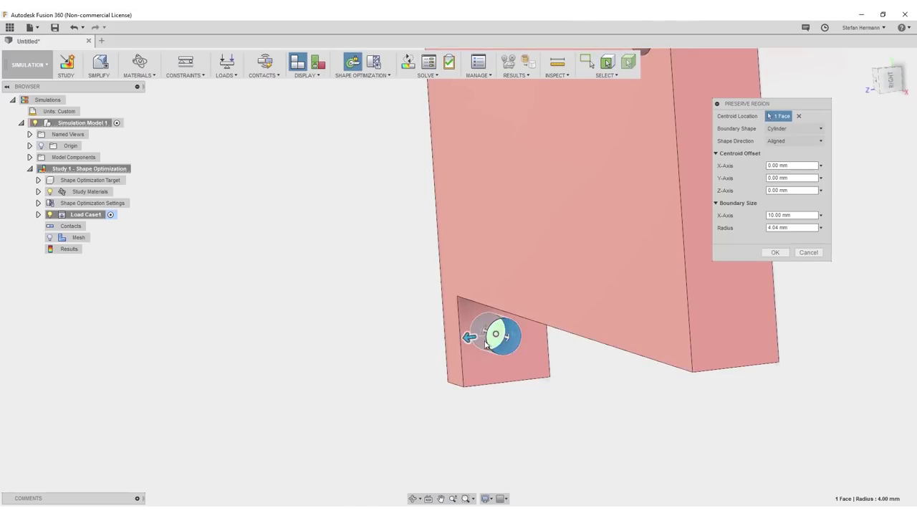
drag(465, 337, 439, 337)
shift+middle_drag(439, 337, 604, 232)
click(774, 255)
shift+middle_drag(737, 221, 501, 180)
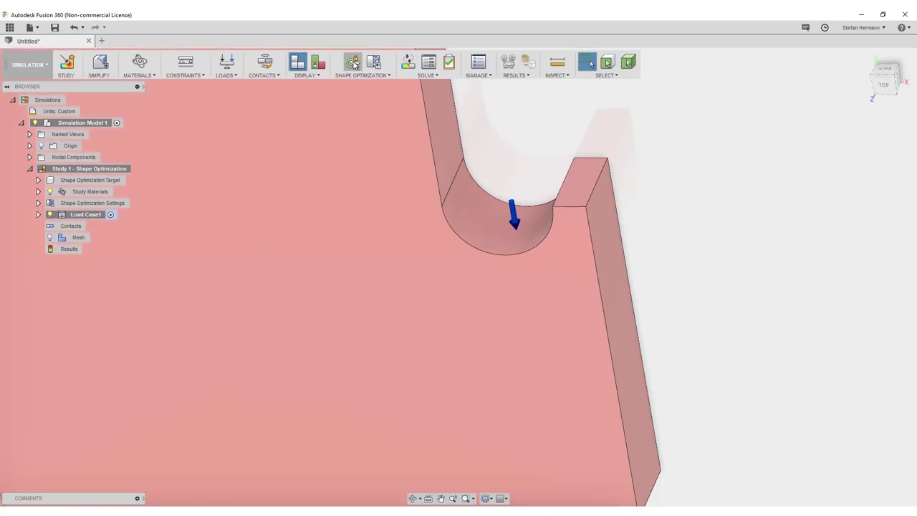
Add a 20 mm-radius preserve region cylinder on the curved load slot face.
click(353, 63)
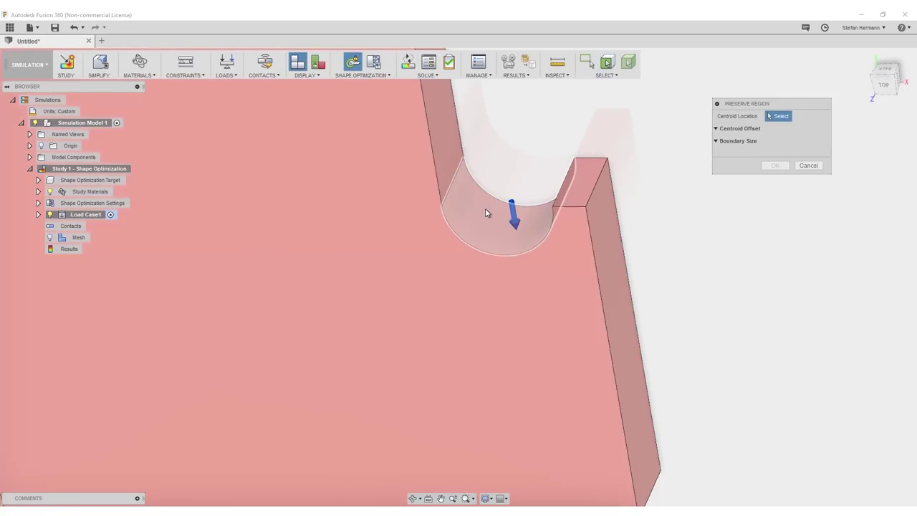
click(485, 210)
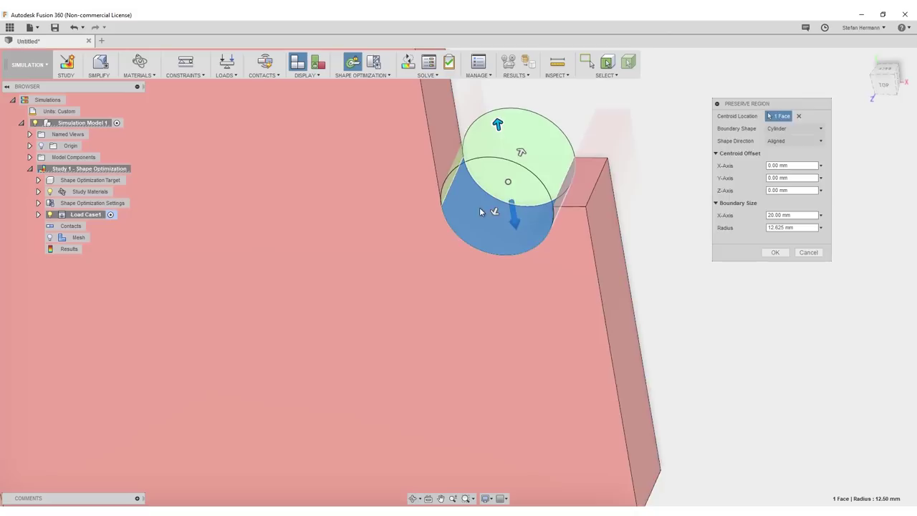
shift+middle_drag(467, 212, 477, 192)
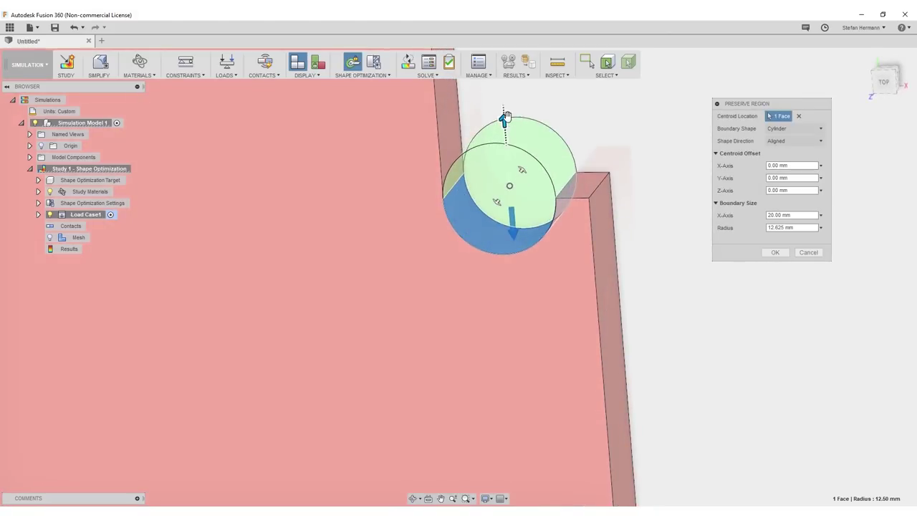
drag(504, 116, 517, 84)
mouse_move(449, 164)
shift+middle_down()
mouse_move(471, 135)
mouse_move(454, 170)
shift+middle_up()
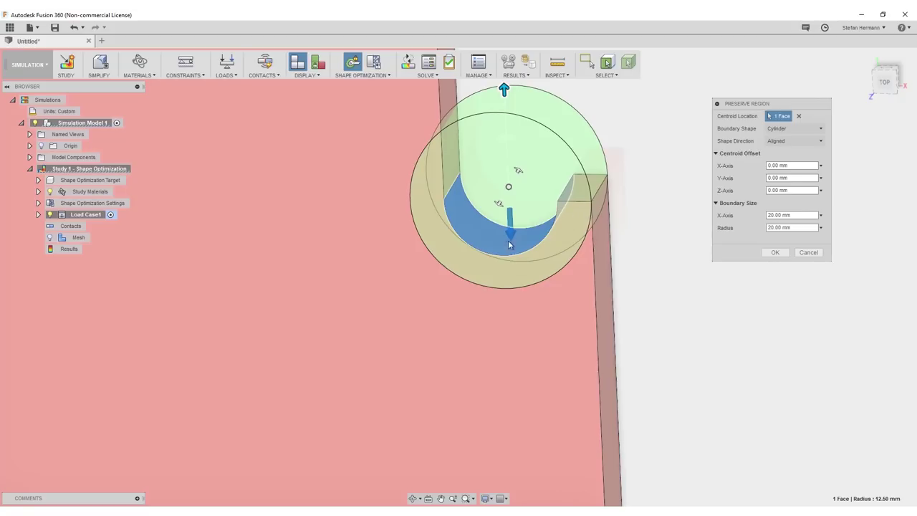
shift+middle_drag(510, 244, 576, 215)
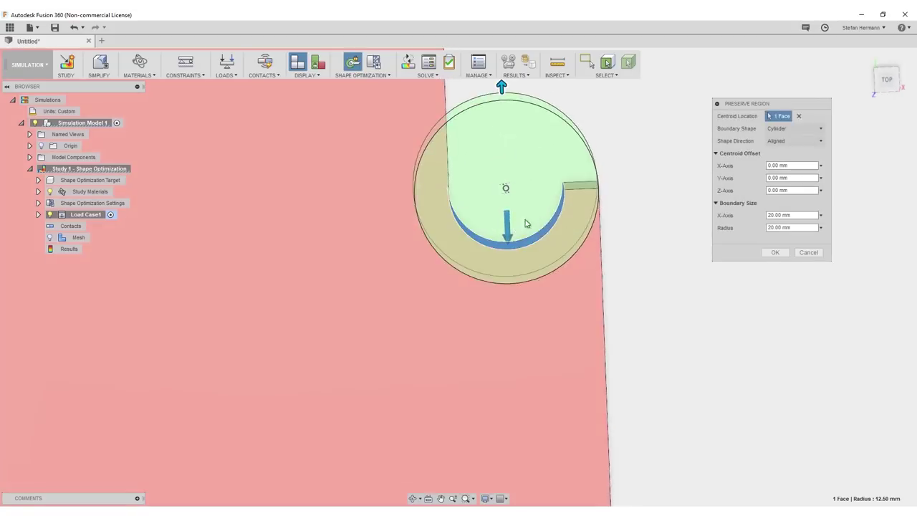
shift+middle_drag(527, 228, 521, 232)
scroll(520, 232, down, 5)
click(774, 254)
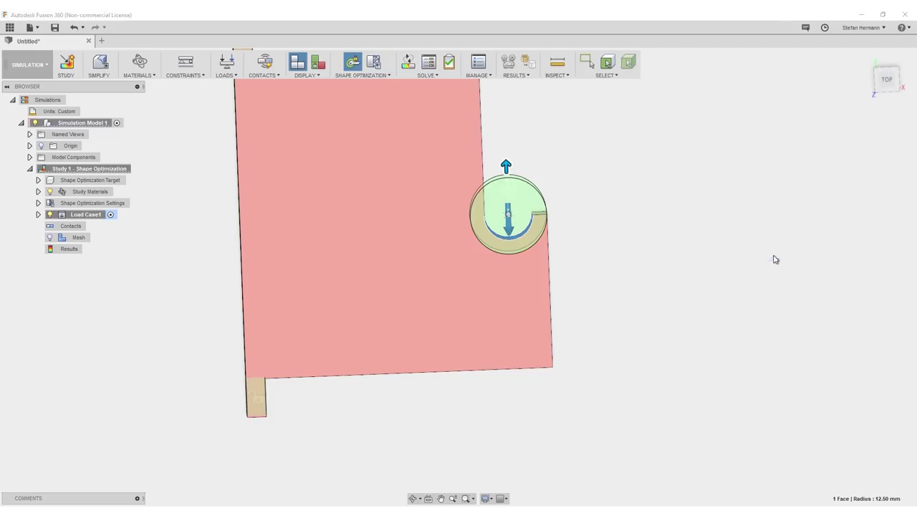
shift+middle_drag(607, 195, 456, 210)
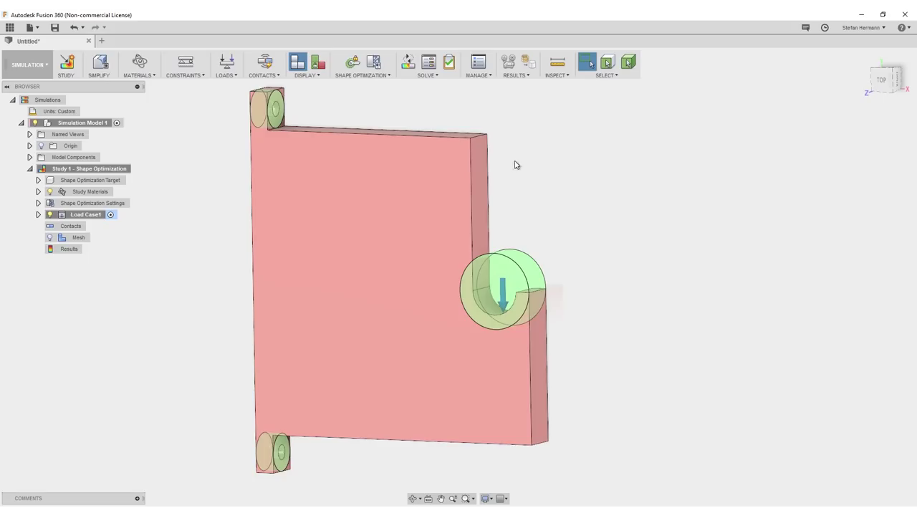
Generate the coarse simulation mesh for the bracket and inspect it from several angles.
click(426, 75)
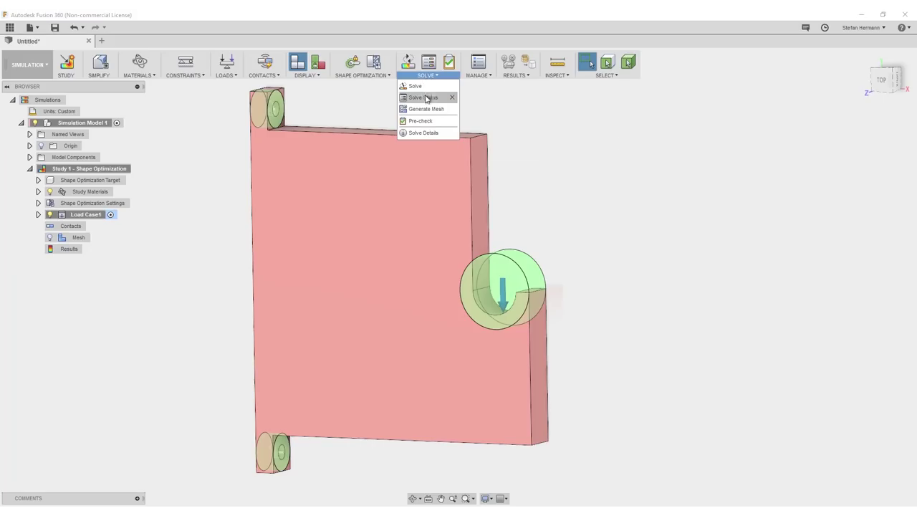
click(431, 110)
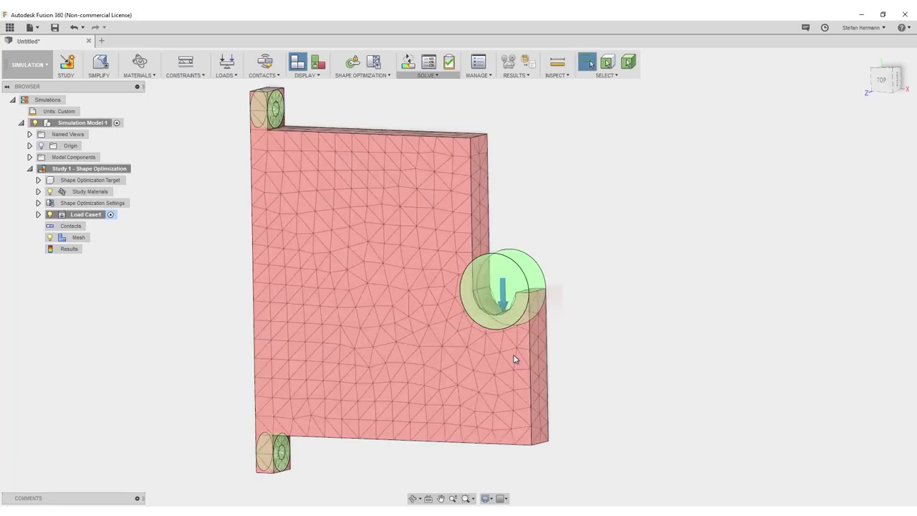
shift+middle_drag(497, 219, 458, 230)
drag(458, 230, 538, 223)
key(Escape)
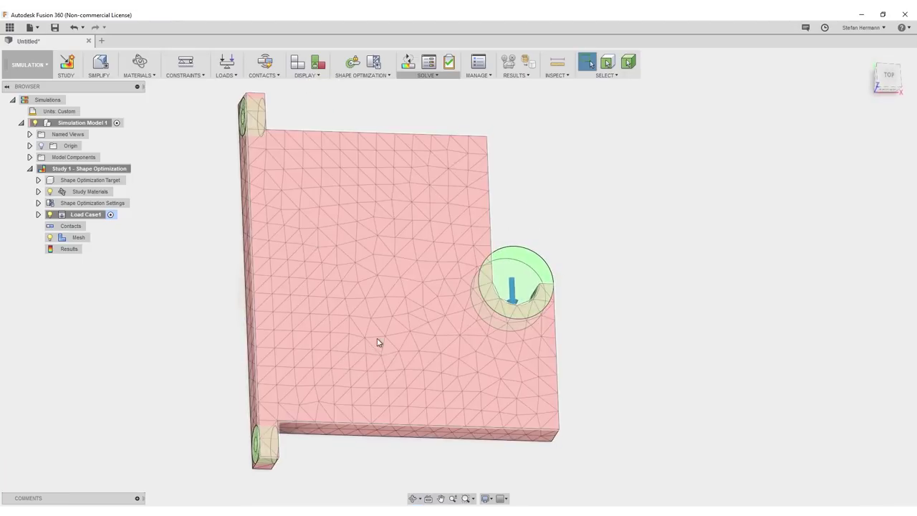
shift+middle_drag(380, 339, 429, 335)
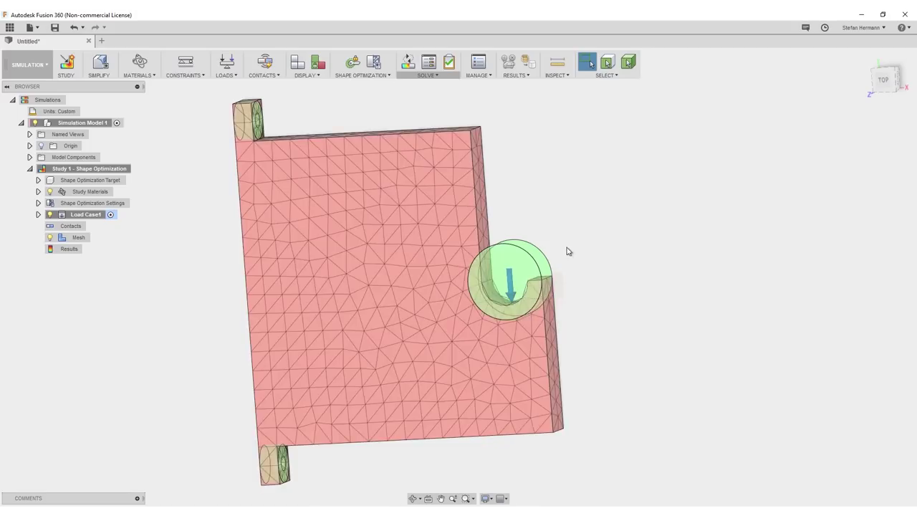
click(435, 76)
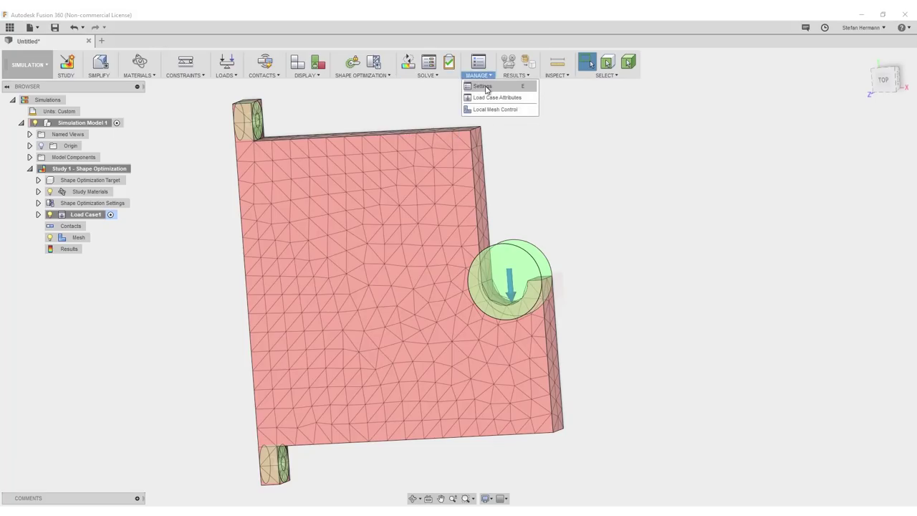
Set the study's mesh to an absolute element size of 3 mm.
click(486, 86)
click(286, 225)
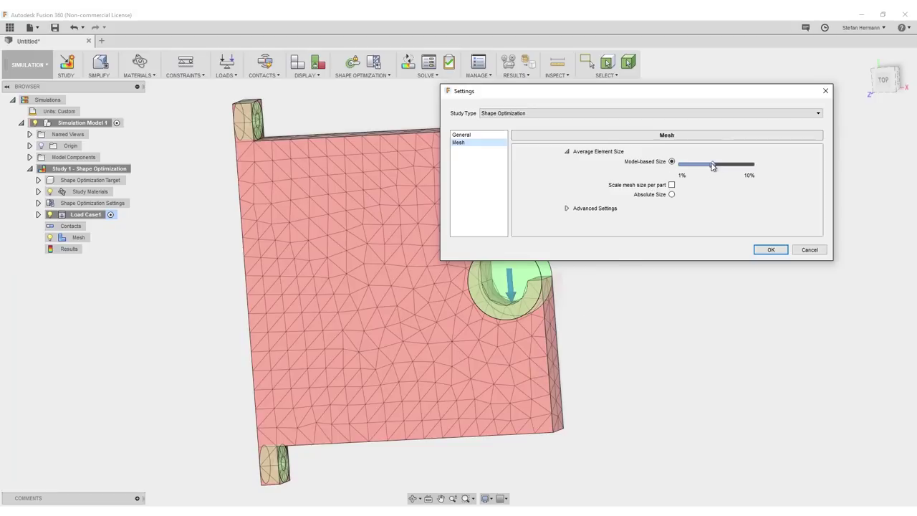
mouse_move(714, 167)
mouse_down()
mouse_move(689, 168)
mouse_move(720, 167)
mouse_up()
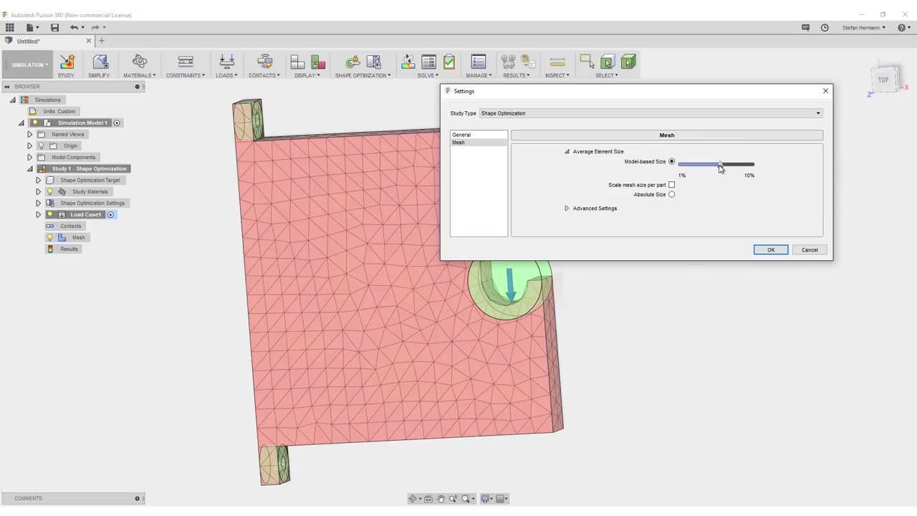
click(672, 195)
click(671, 173)
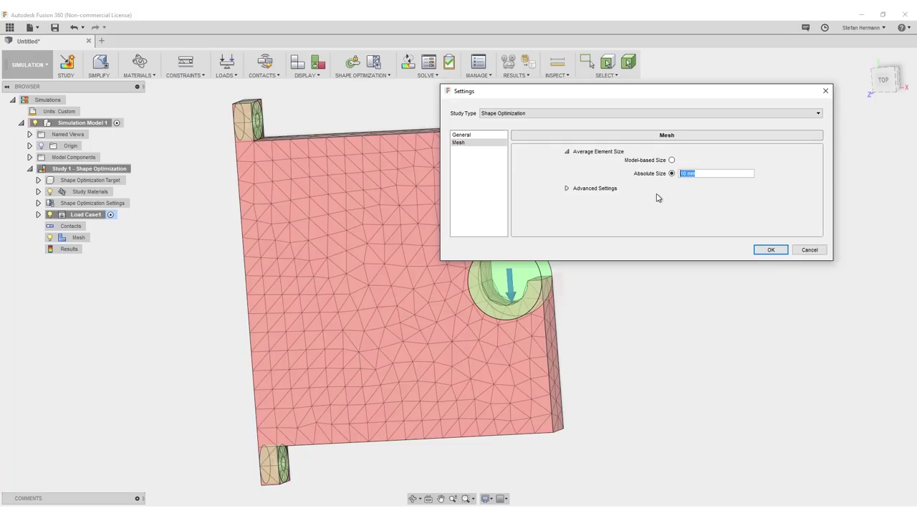
text(3)
click(772, 250)
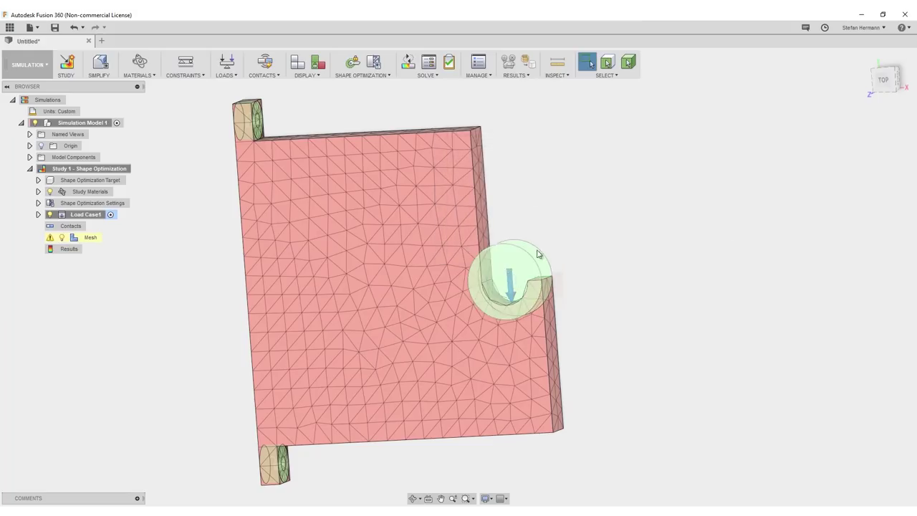
Regenerate the bracket's simulation mesh with the finer 3 mm elements.
click(424, 76)
click(435, 109)
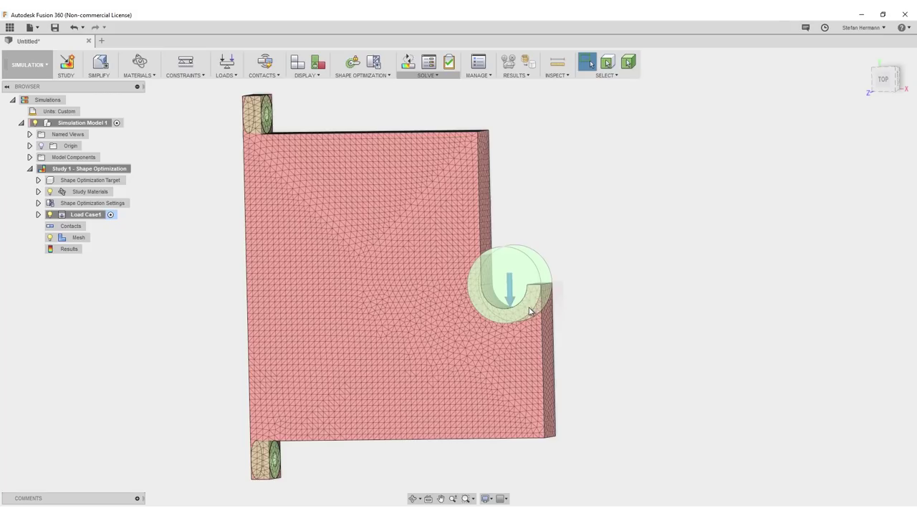
middle_drag(475, 295, 438, 294)
click(379, 76)
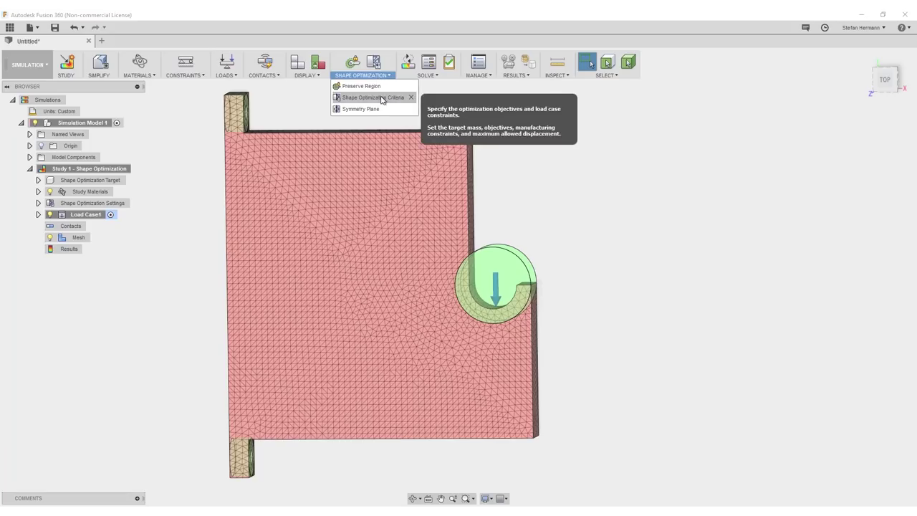
Accept the optimization criteria of 30% target mass with stiffness maximized.
click(382, 100)
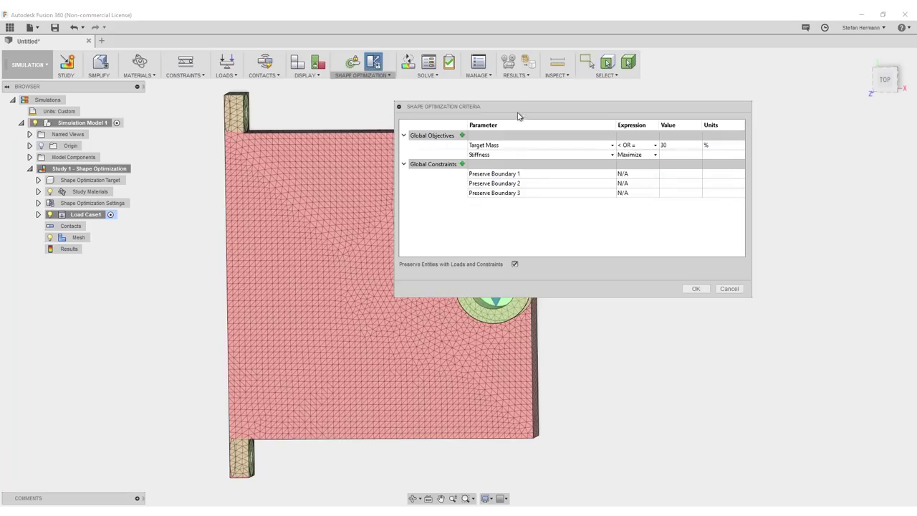
drag(515, 108, 622, 96)
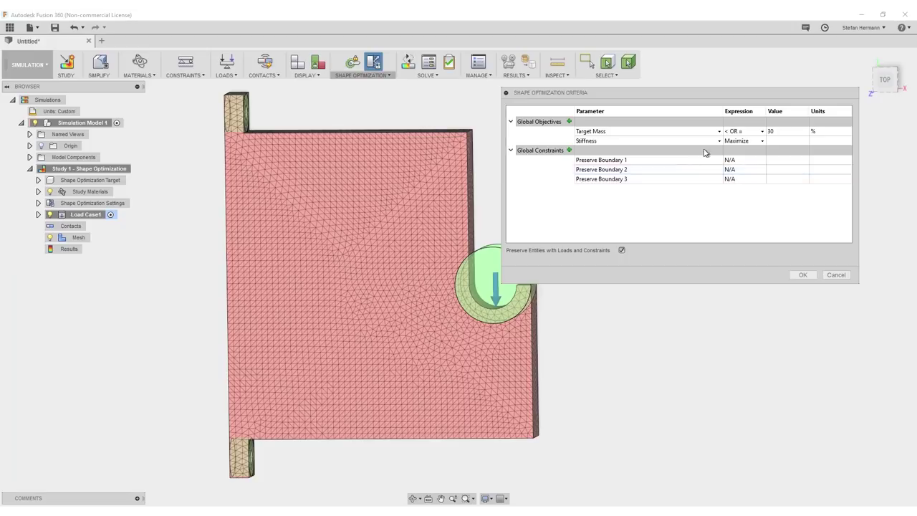
click(803, 275)
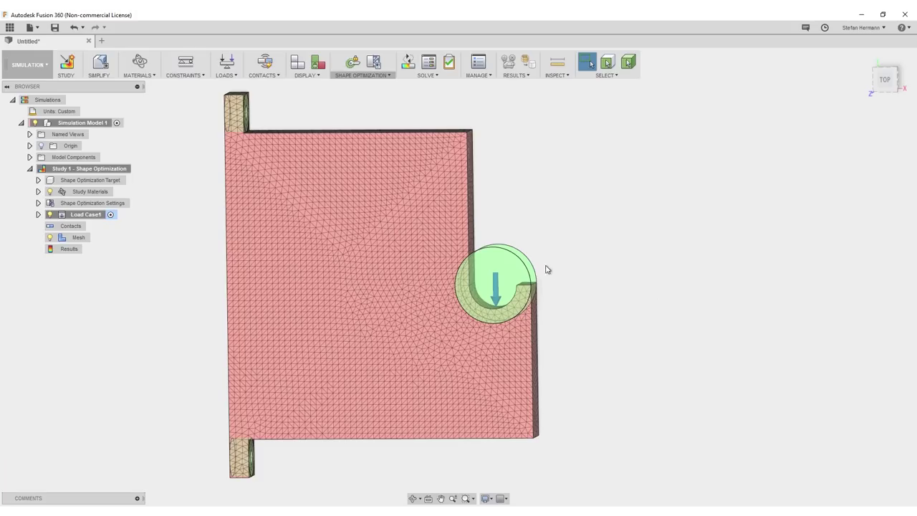
Solve the shape-optimization study on the cloud, saving the document as holder_03.
click(414, 79)
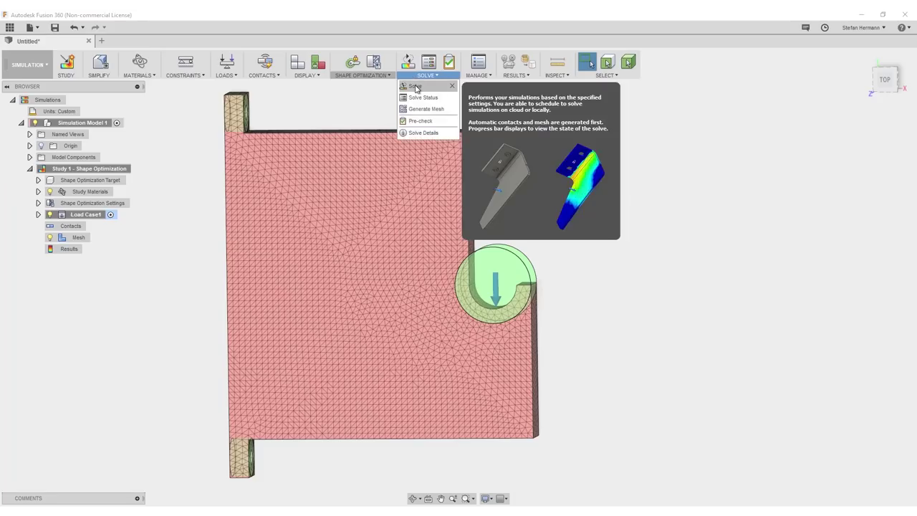
click(415, 88)
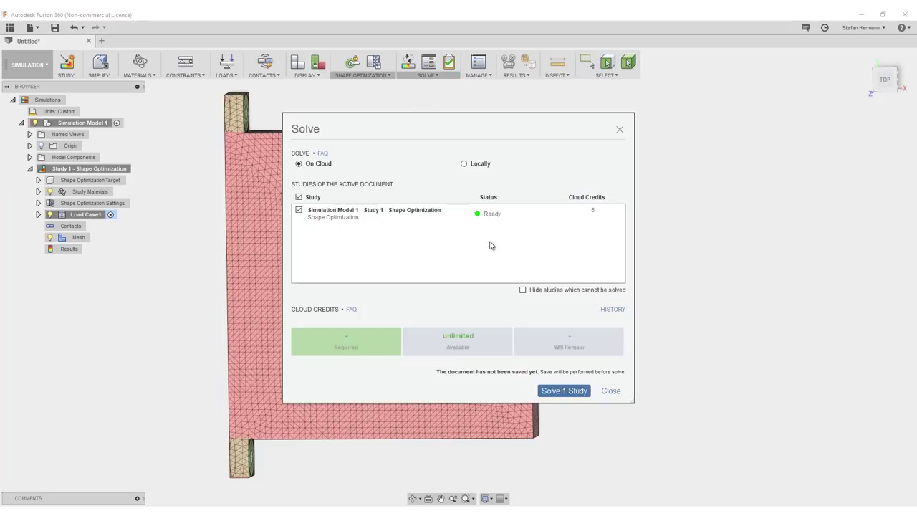
click(563, 391)
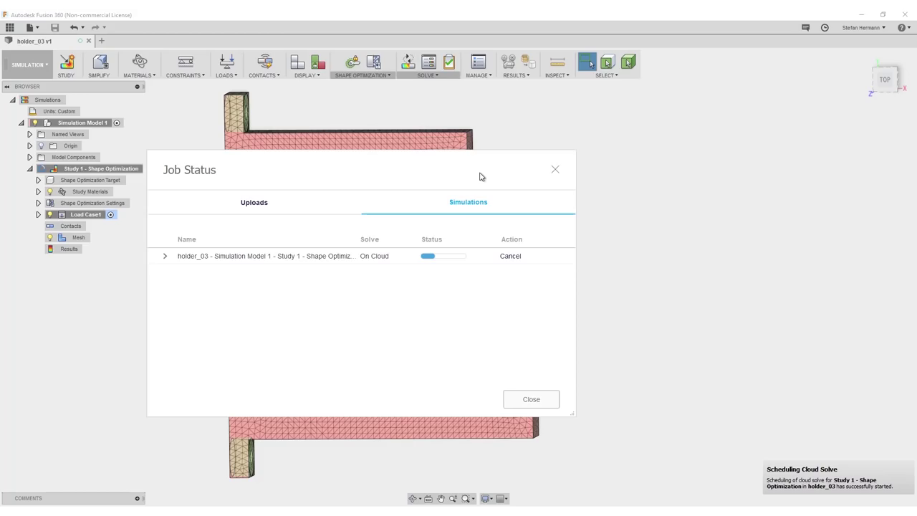
drag(426, 160, 712, 153)
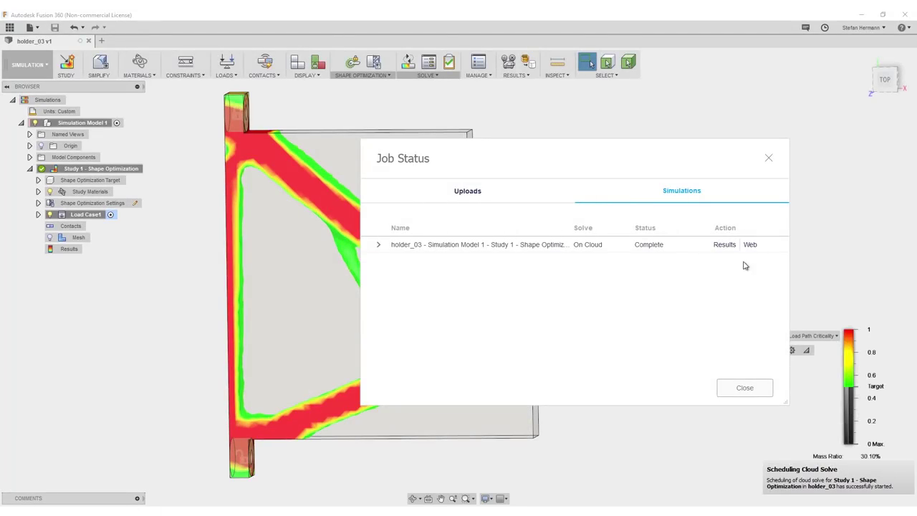
Close the Job Status window and centre the optimization result in view.
drag(608, 150, 596, 135)
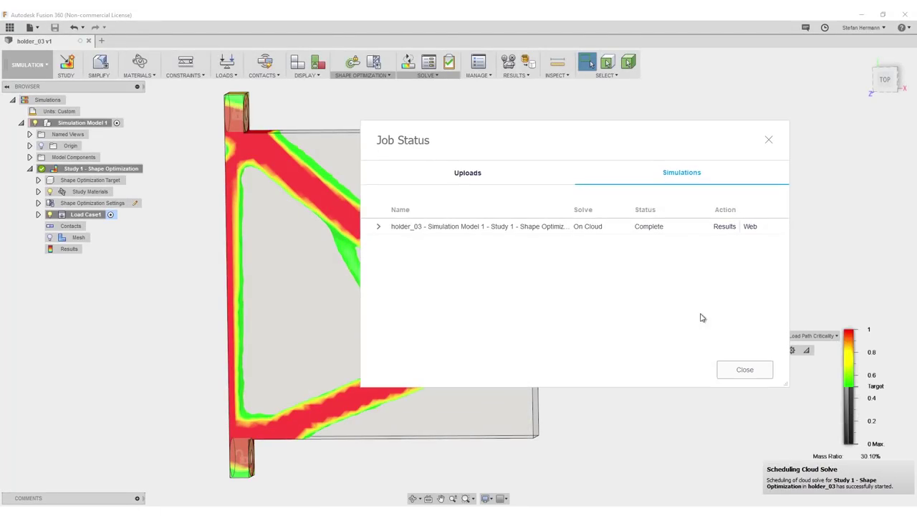
click(745, 371)
middle_drag(490, 229, 478, 211)
key(Escape)
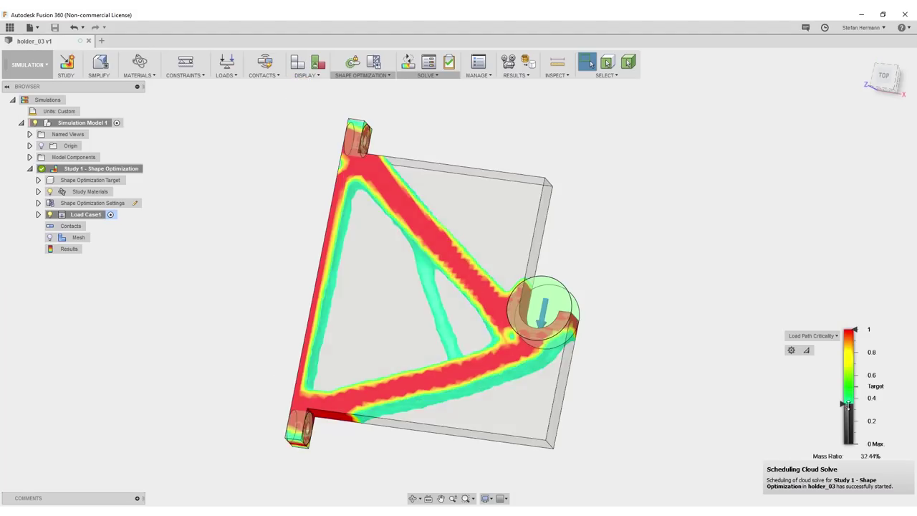
Adjust the Load Path Criticality slider until the mass ratio reads 30.10%.
drag(845, 405, 847, 446)
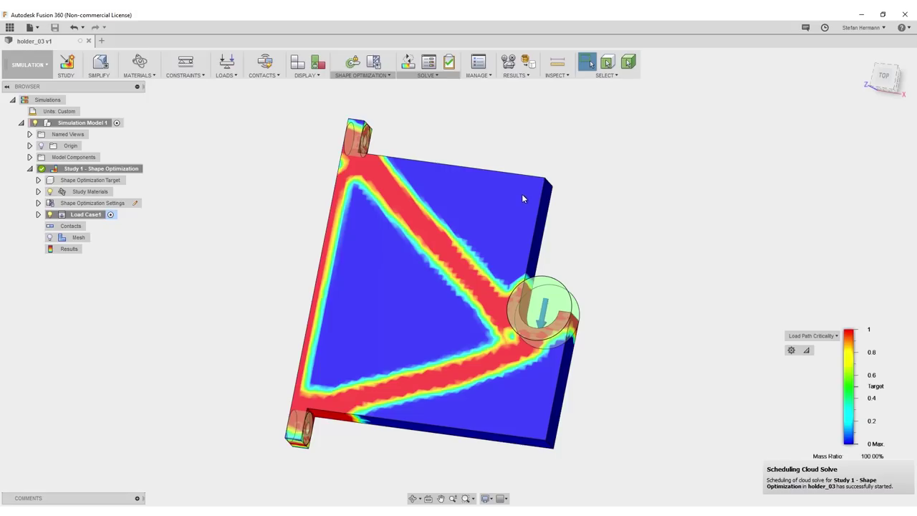
mouse_move(867, 322)
drag(842, 443, 843, 406)
shift+middle_drag(687, 322, 619, 245)
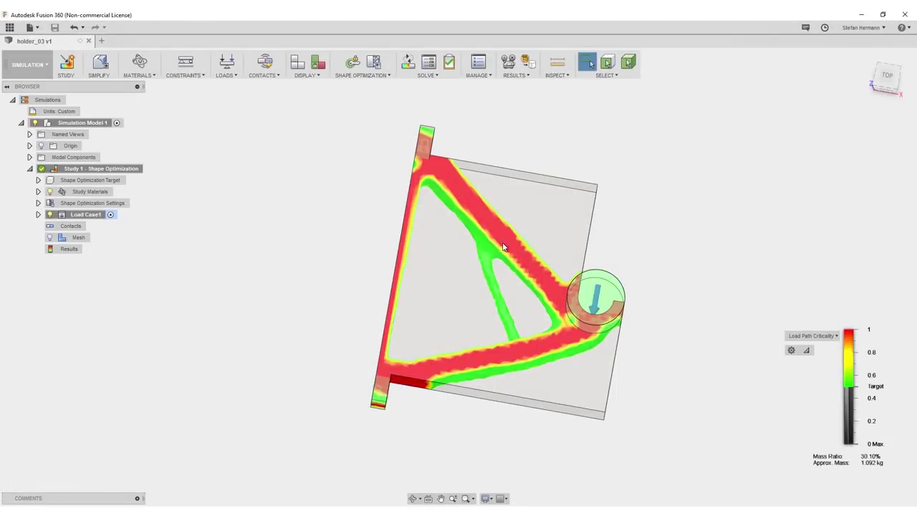
mouse_move(514, 239)
shift+middle_down()
mouse_move(565, 240)
mouse_move(583, 262)
mouse_move(631, 265)
mouse_move(518, 252)
shift+middle_up()
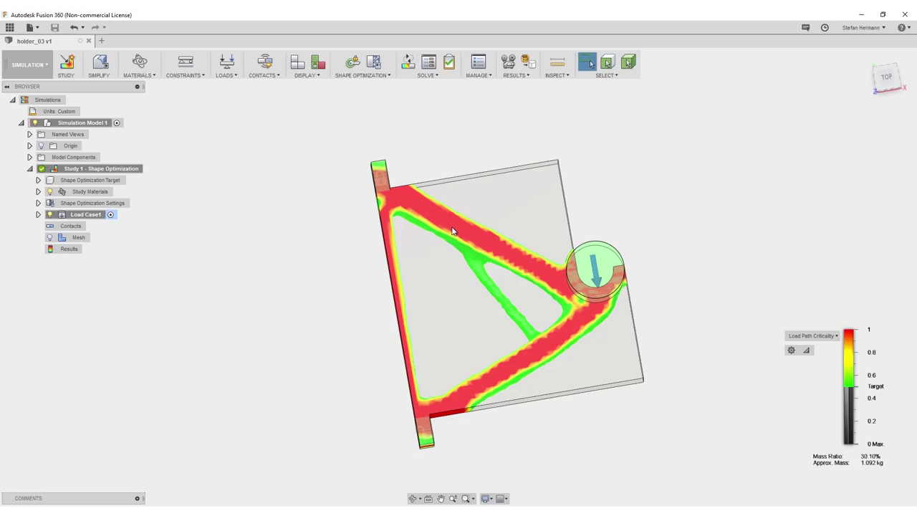
Promote the optimized shape as a mesh body into the Model Workspace.
shift+middle_drag(549, 140, 734, 135)
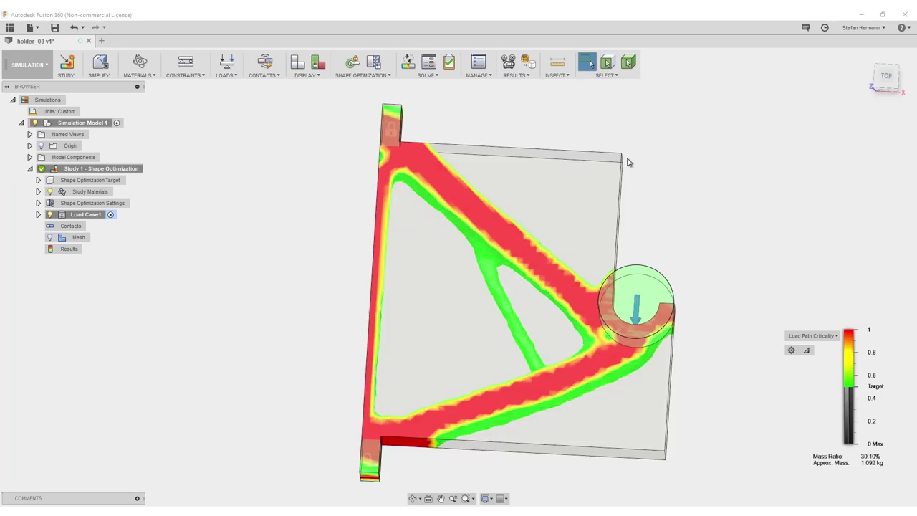
click(531, 66)
click(853, 156)
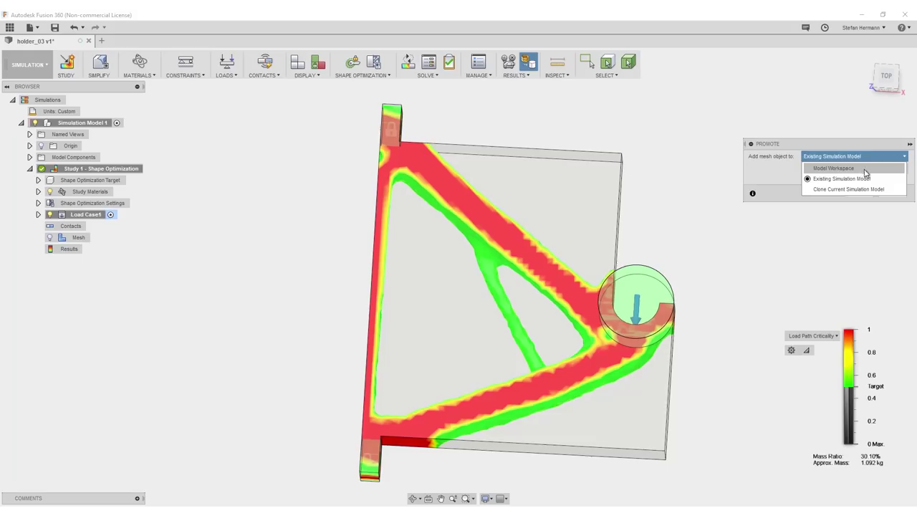
click(862, 170)
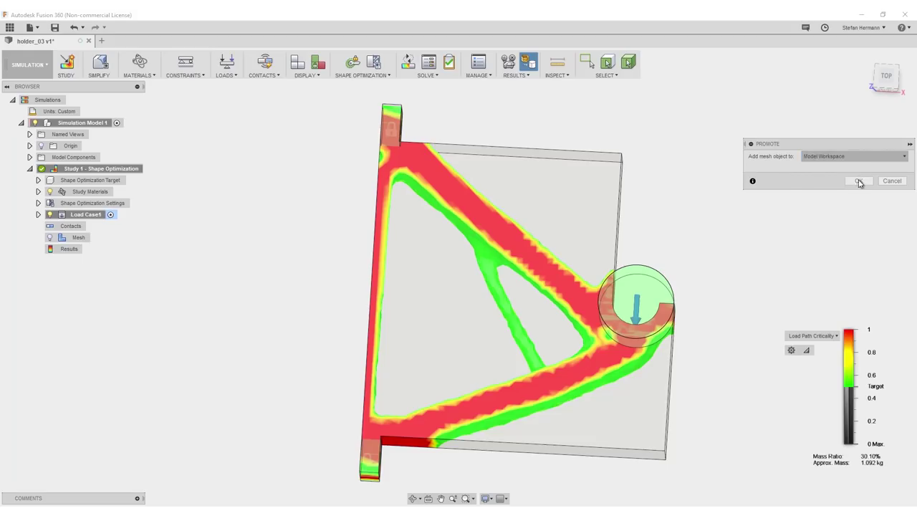
click(859, 182)
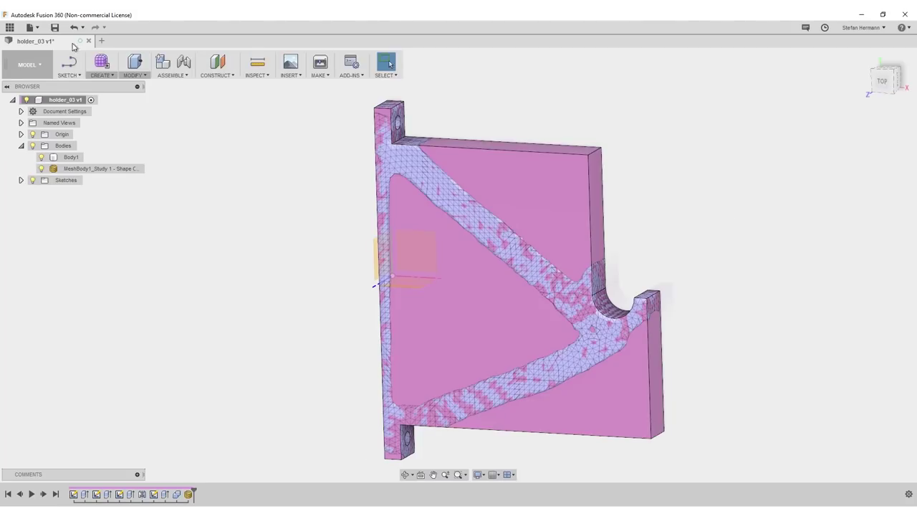
Hide Body1 so only the optimized triangular mesh bracket remains, and orbit around it.
click(446, 250)
shift+middle_drag(446, 250, 592, 271)
click(714, 215)
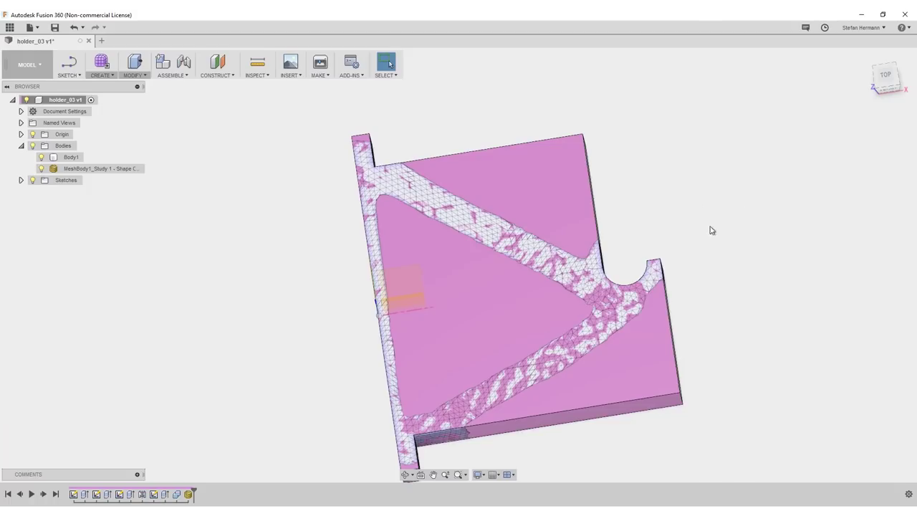
shift+middle_drag(710, 224, 694, 254)
click(569, 257)
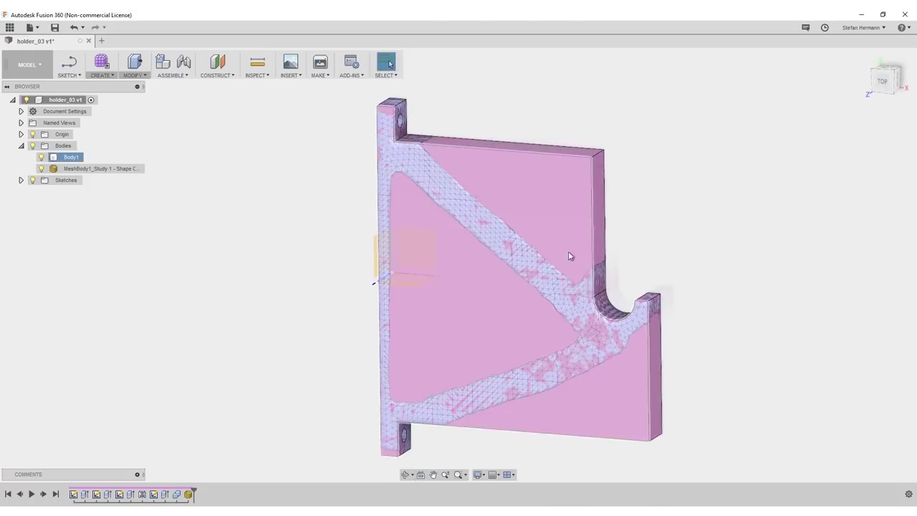
click(643, 247)
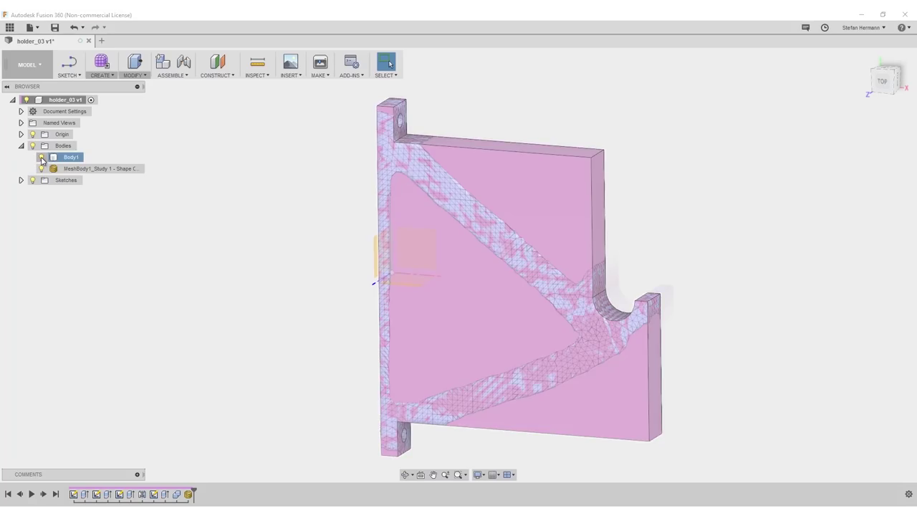
click(41, 158)
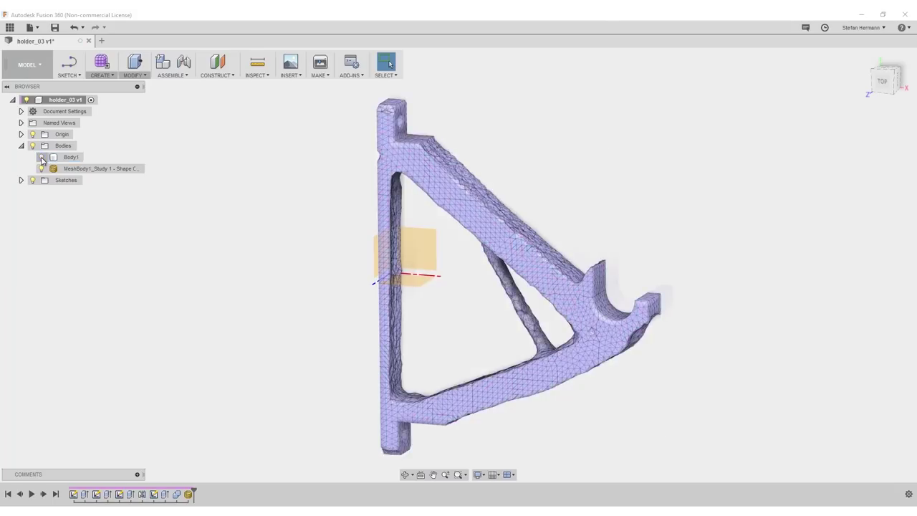
shift+middle_drag(247, 242, 310, 217)
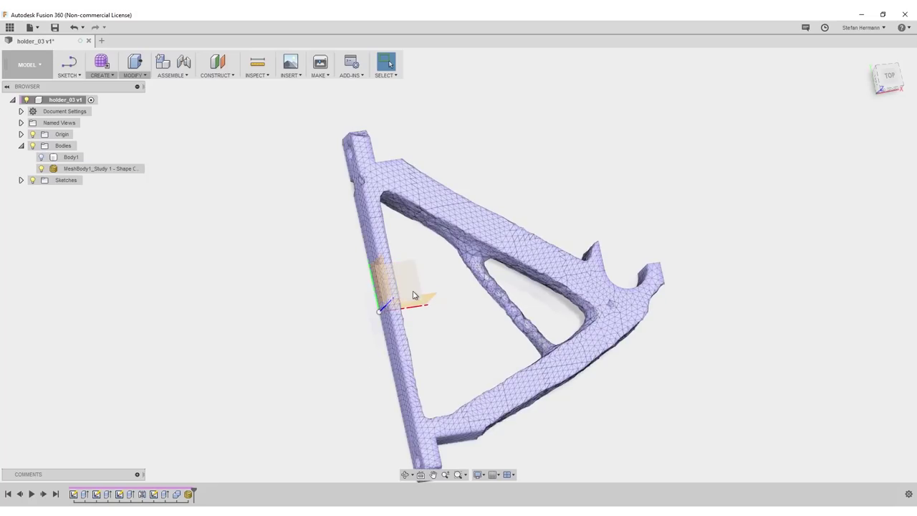
shift+middle_drag(383, 287, 444, 243)
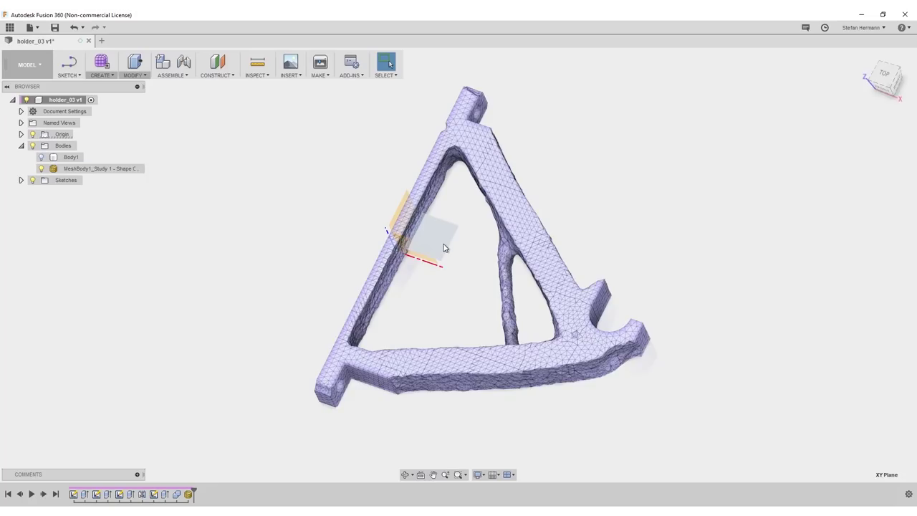
Start a new sketch on the XY origin plane over the mesh bracket.
click(440, 219)
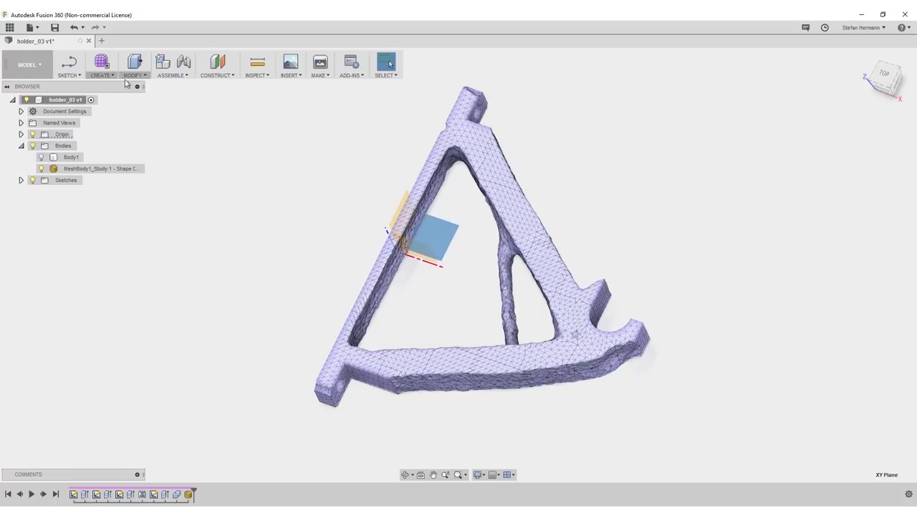
click(70, 65)
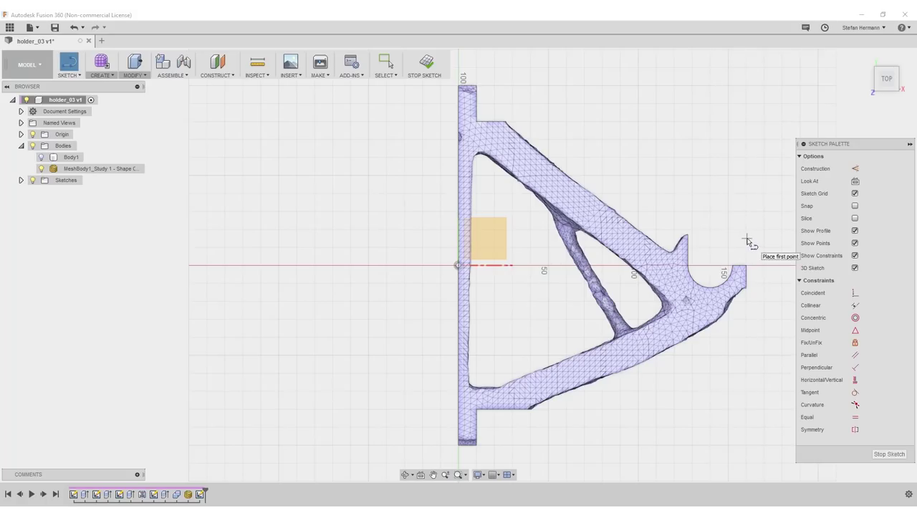
Draw a 25 mm diameter circle centred in the bracket's hook arc.
key(c)
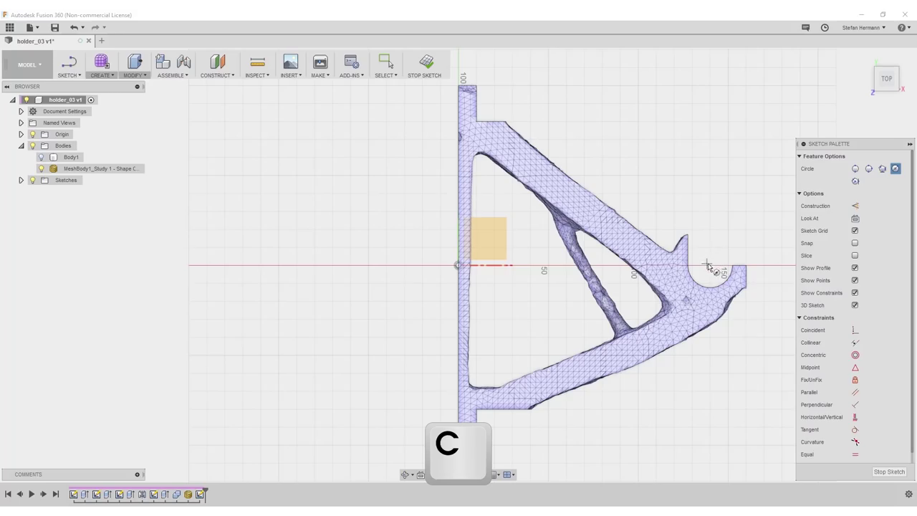
click(708, 264)
click(711, 284)
key(Escape)
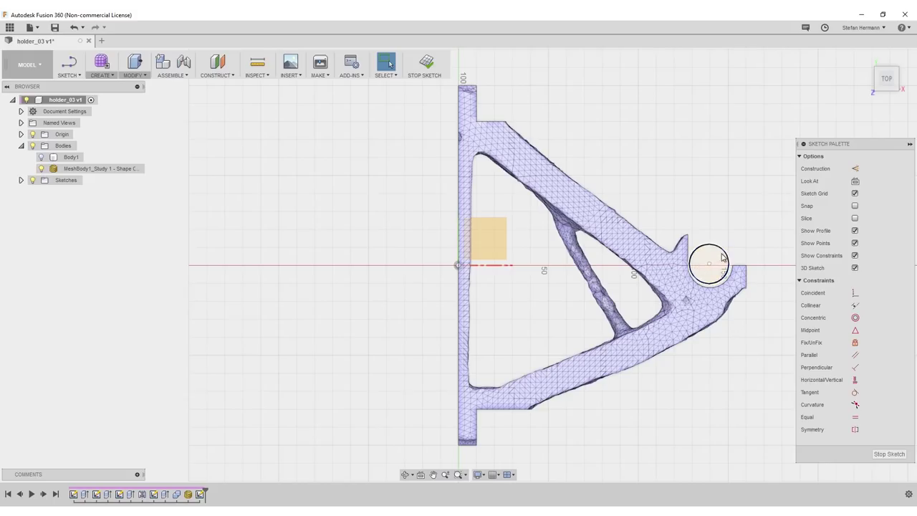
key(d)
click(724, 251)
click(735, 200)
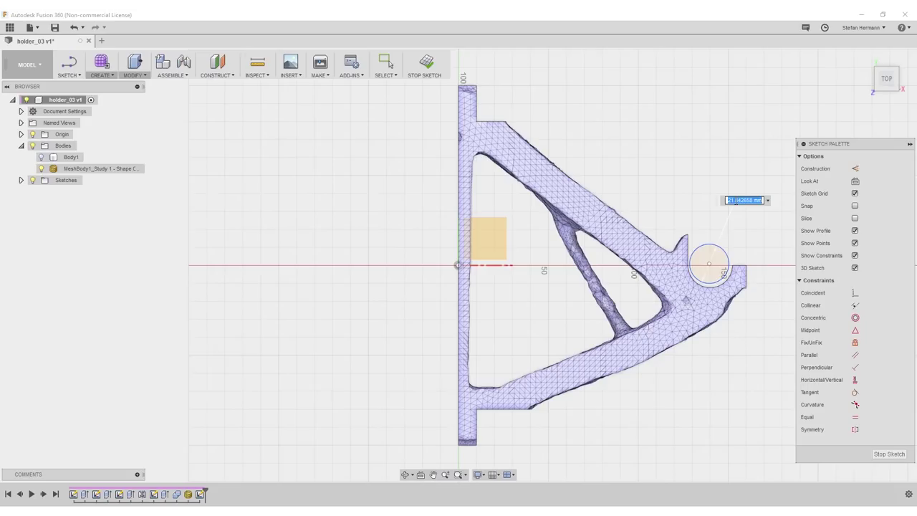
text(25)
key(Return)
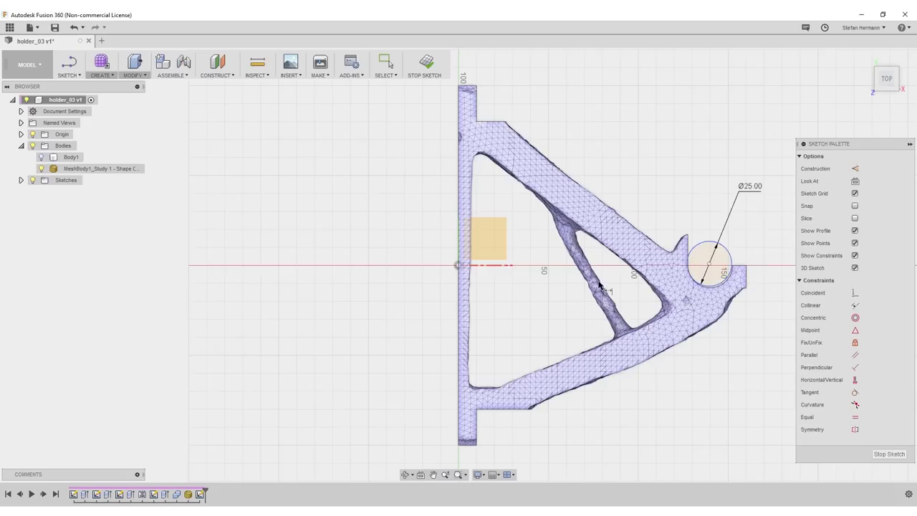
Dimension the circle 140 mm from the origin and constrain its centre horizontal with it.
click(458, 267)
click(590, 135)
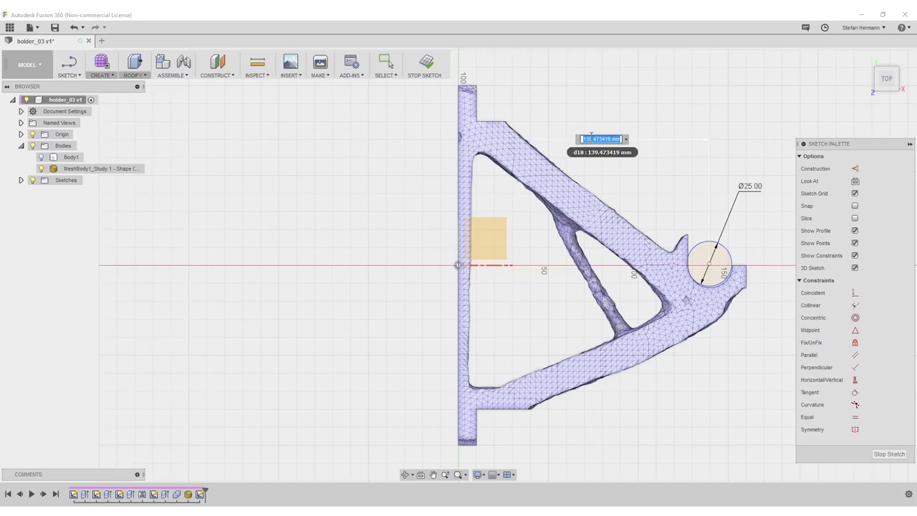
key(Return)
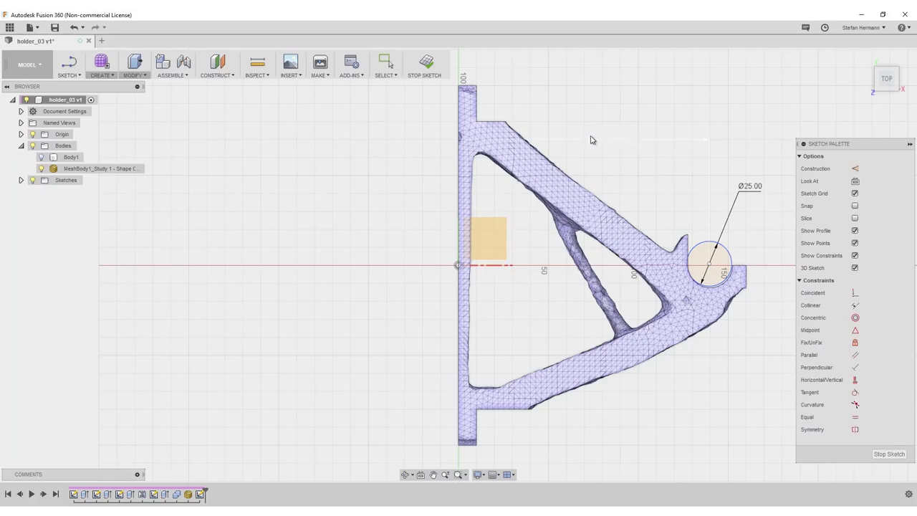
click(709, 266)
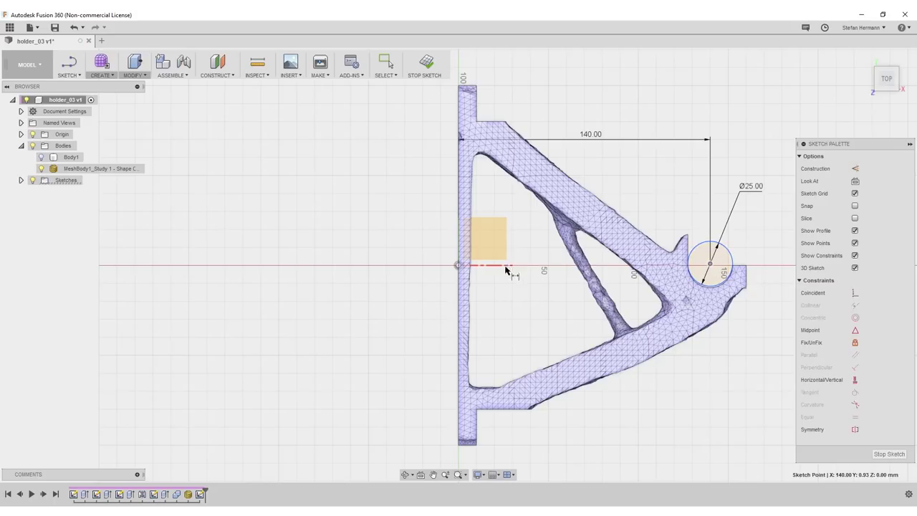
key(Escape)
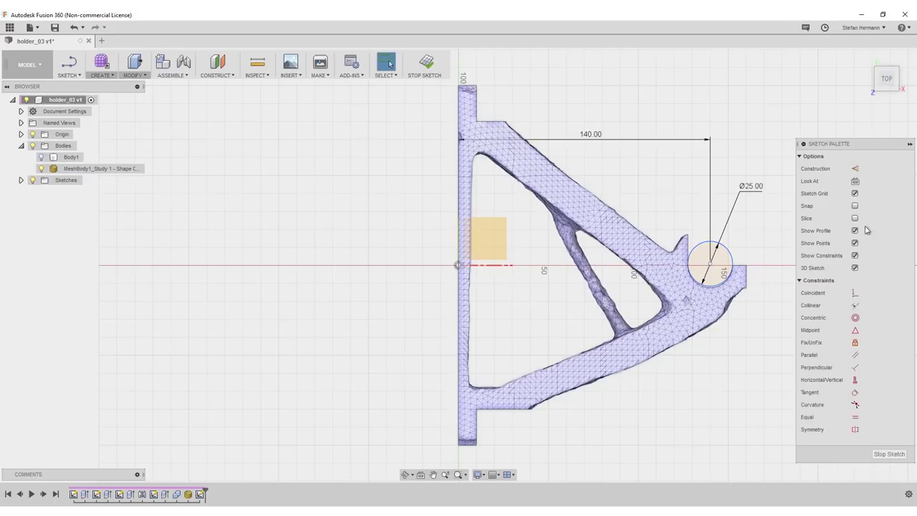
click(854, 292)
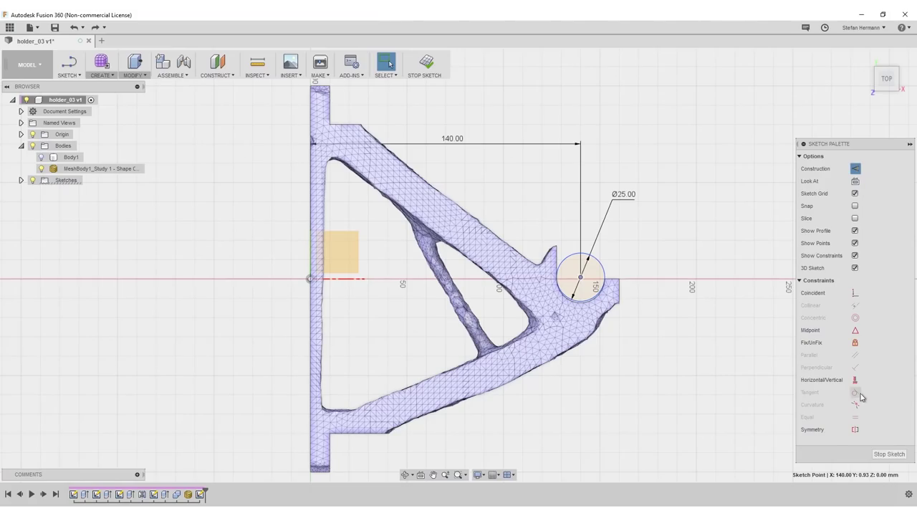
click(854, 380)
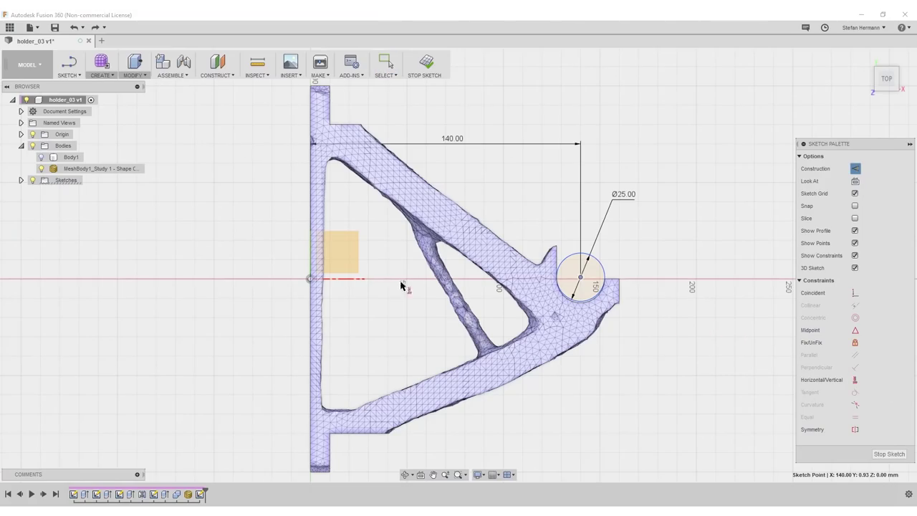
click(311, 280)
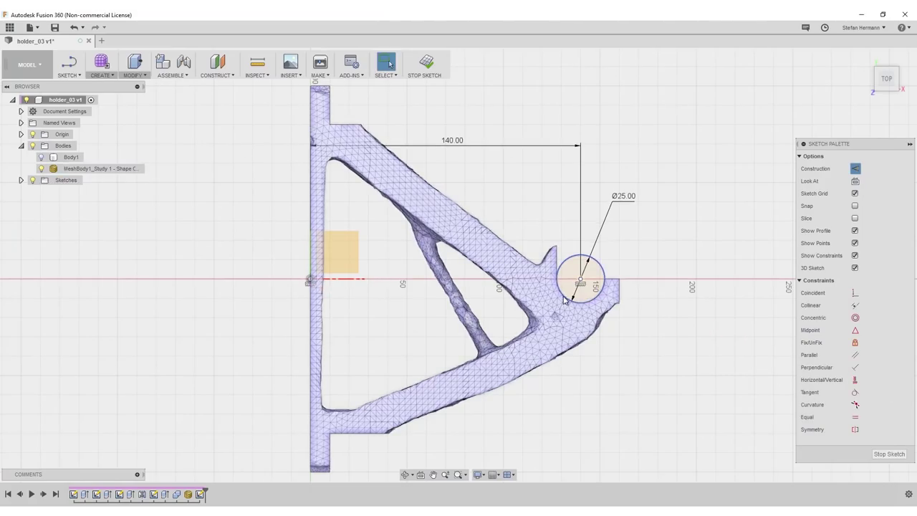
key(r)
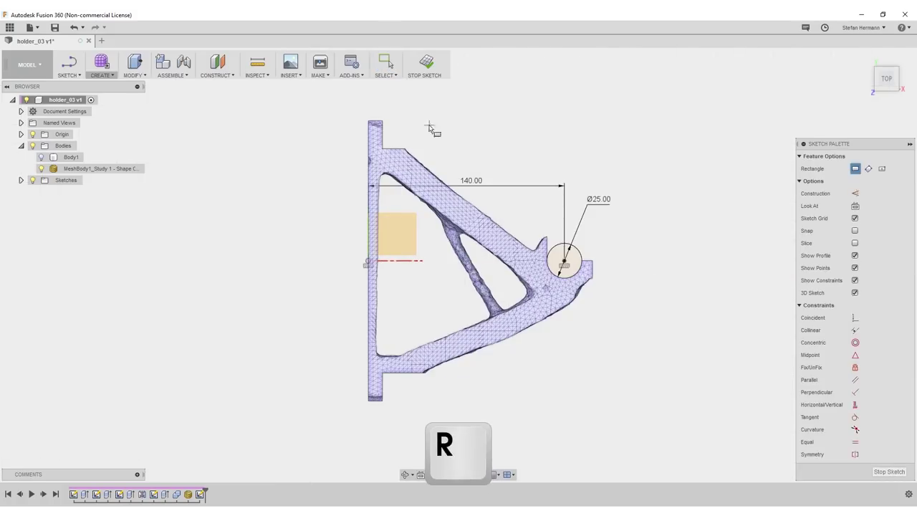
Draw a rectangle over the back plate with its left edge coincident to the origin line.
click(368, 121)
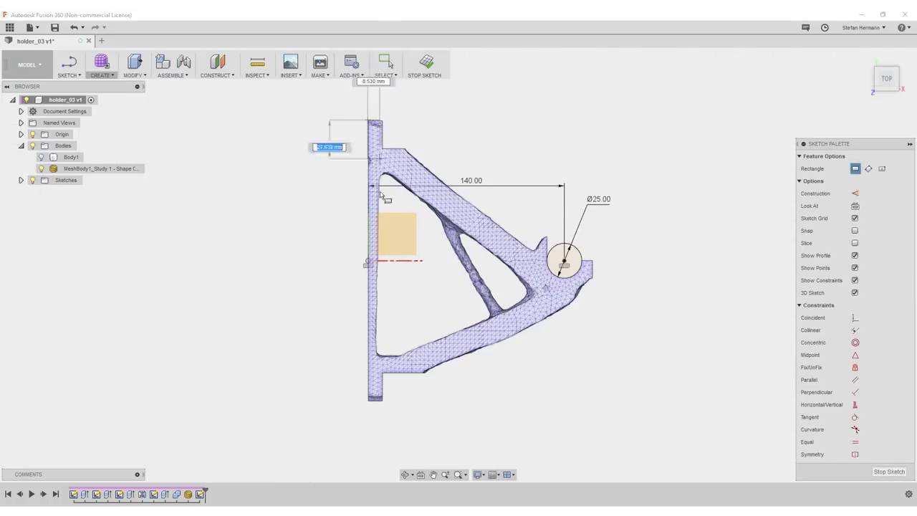
click(389, 405)
key(Escape)
scroll(419, 285, up, 2)
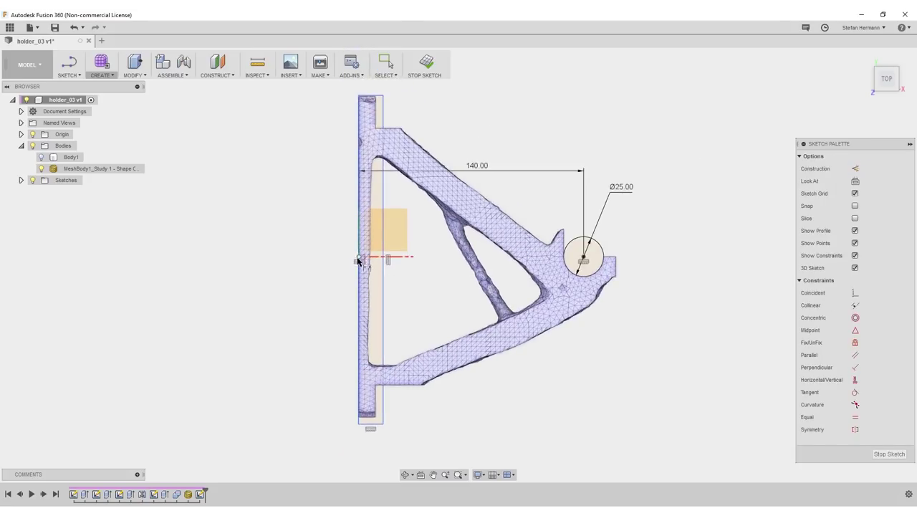
key(Escape)
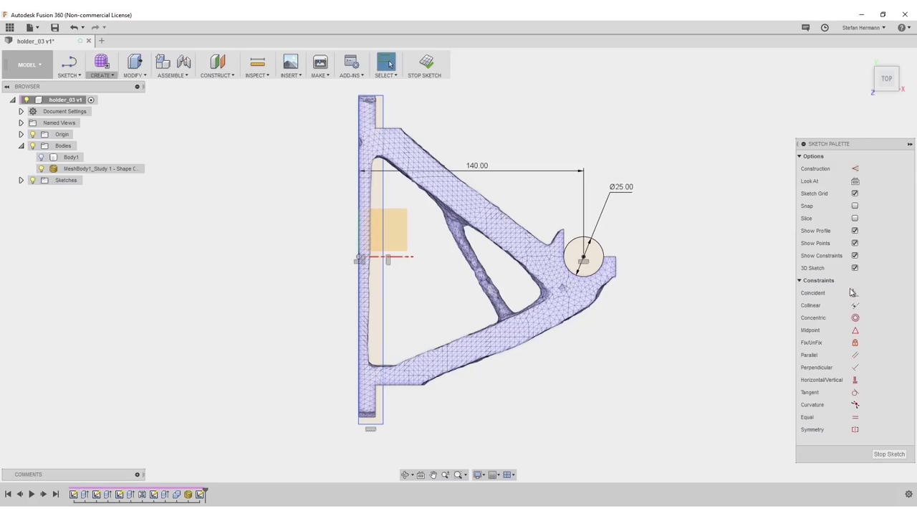
click(854, 292)
click(360, 307)
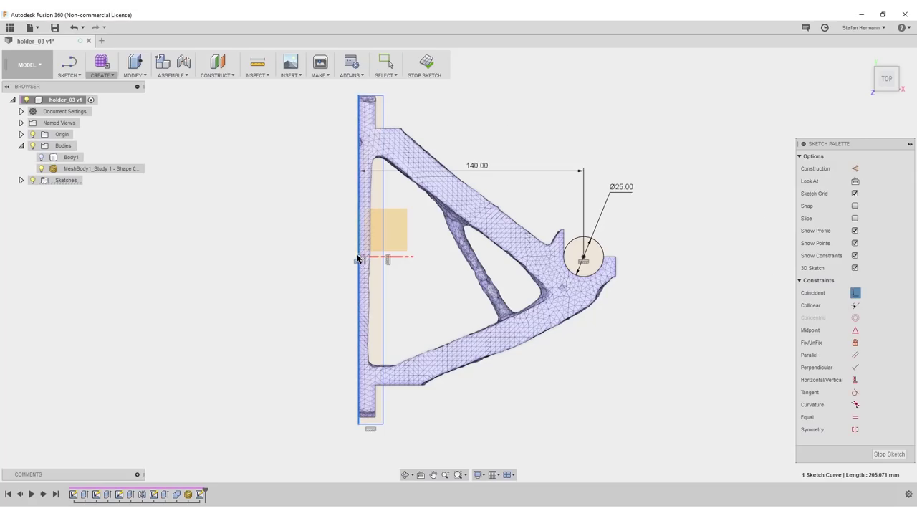
click(359, 259)
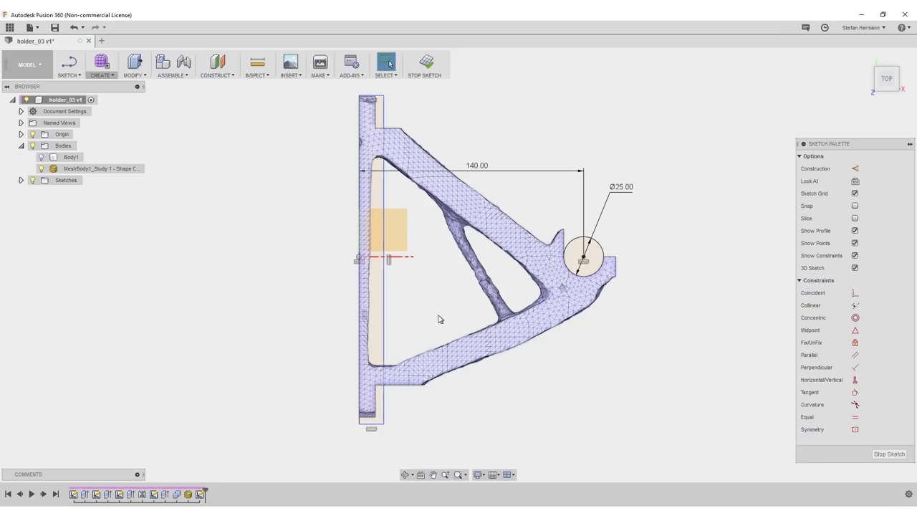
Dimension the back-plate rectangle 10 mm wide and 200 mm tall.
key(d)
click(360, 361)
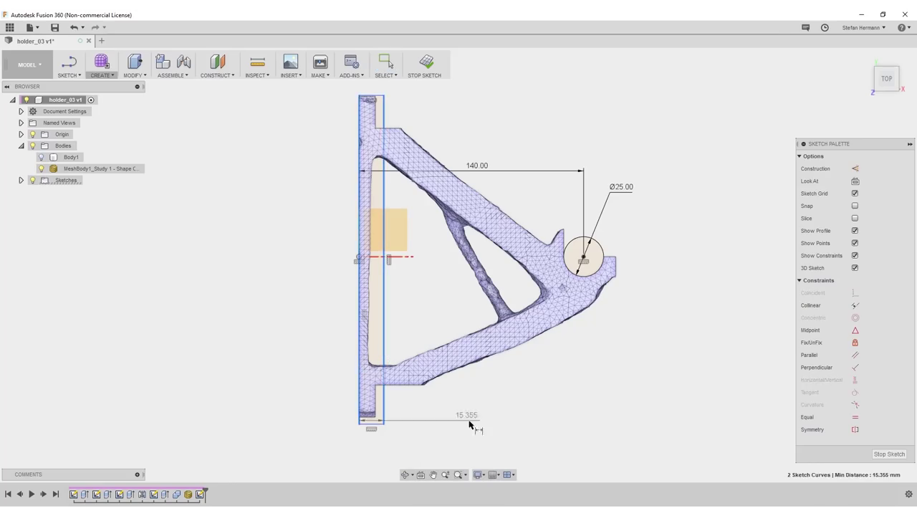
click(478, 422)
key(Return)
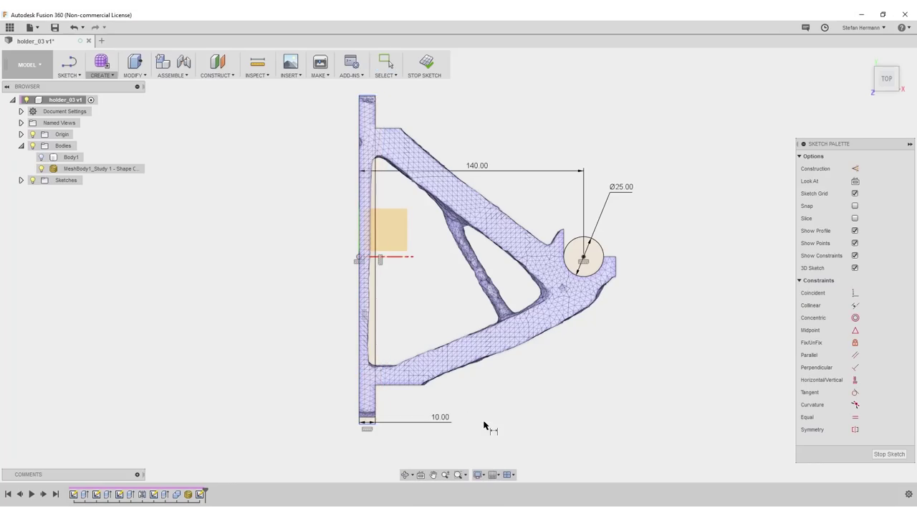
key(Escape)
key(d)
click(360, 283)
click(291, 268)
text(200)
key(Return)
Add a horizontal construction line from the origin and make the rectangle symmetric about it.
click(855, 169)
click(359, 256)
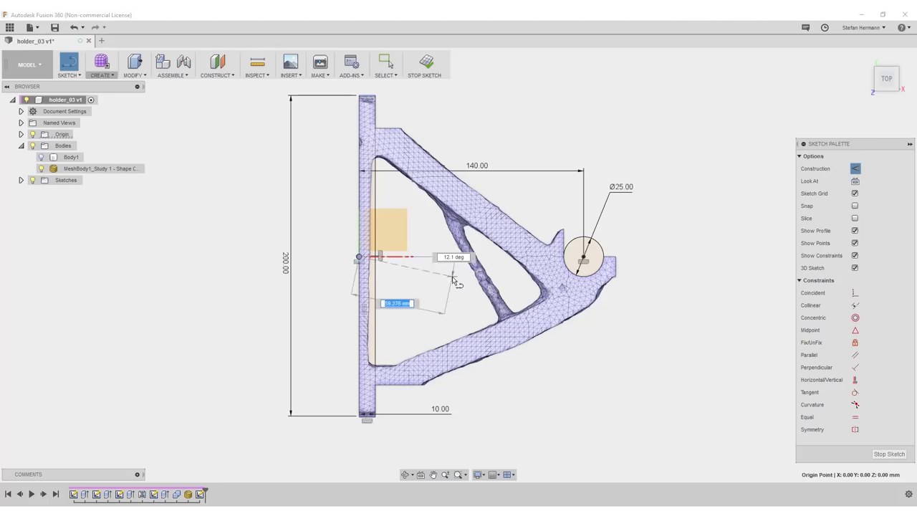
click(452, 256)
key(Escape)
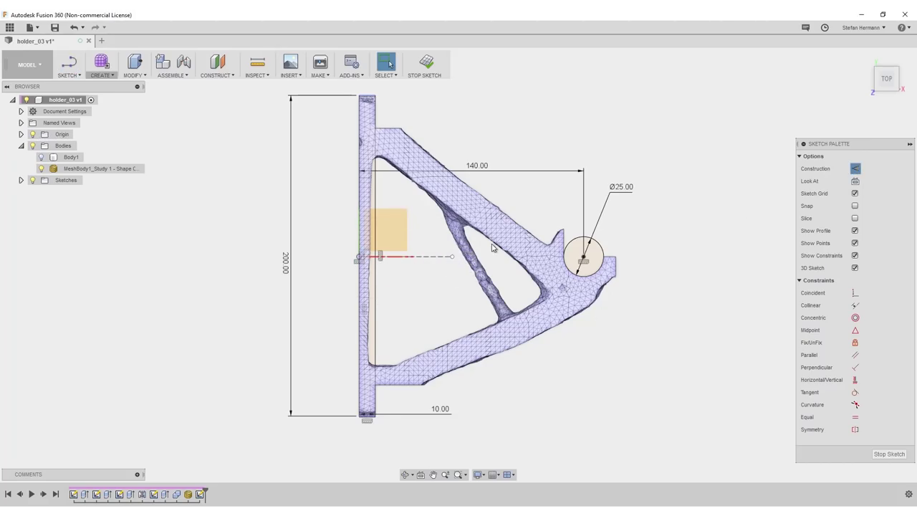
click(367, 415)
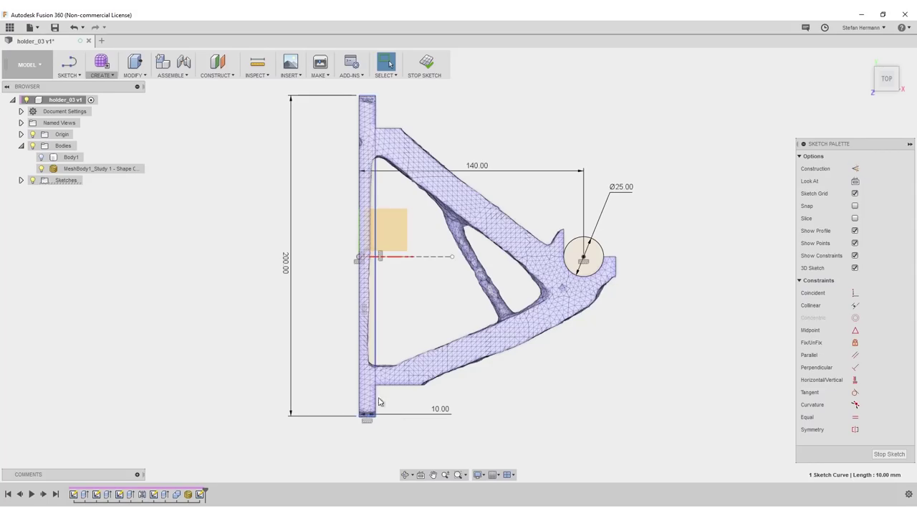
shift+click(367, 99)
shift+click(427, 257)
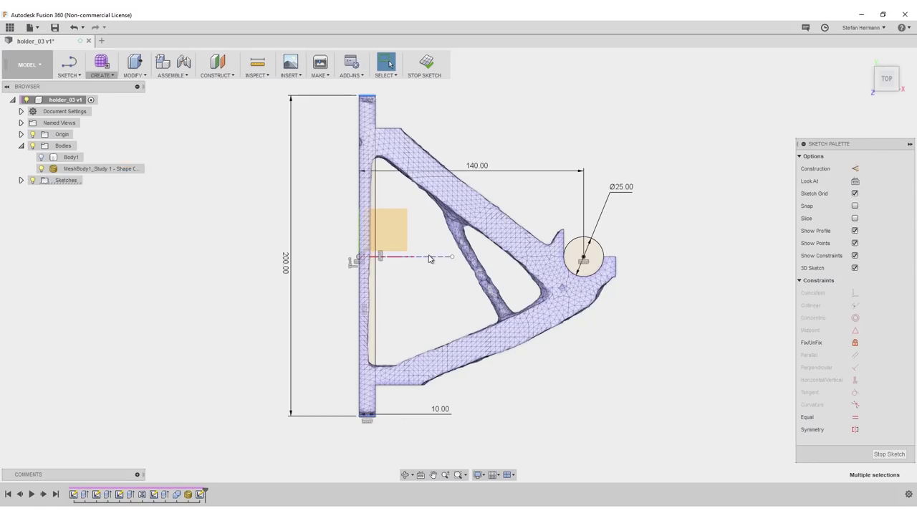
click(854, 429)
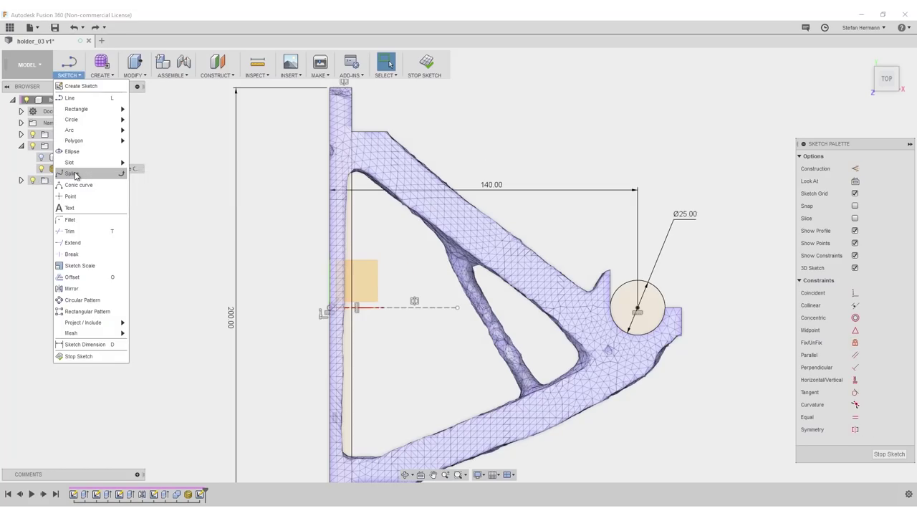
Trace the holder's upper outer edge with a spline ending beside the circle.
click(80, 175)
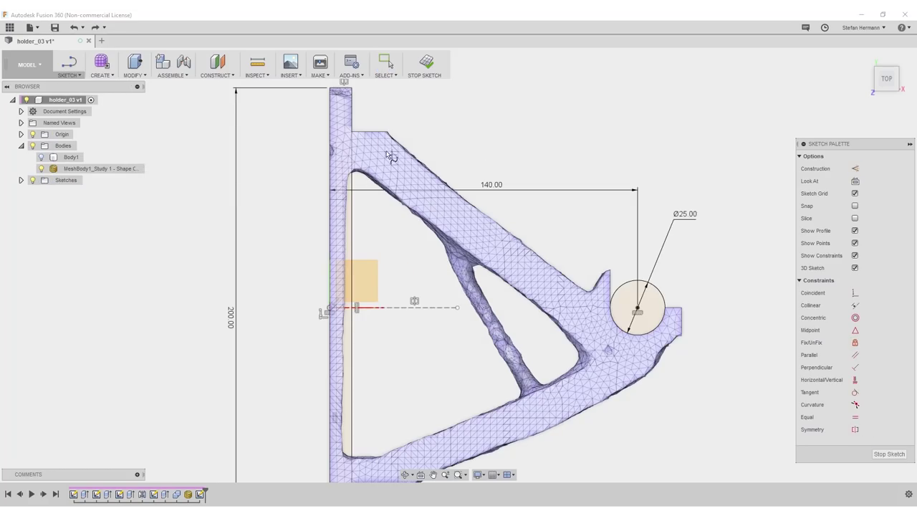
click(352, 133)
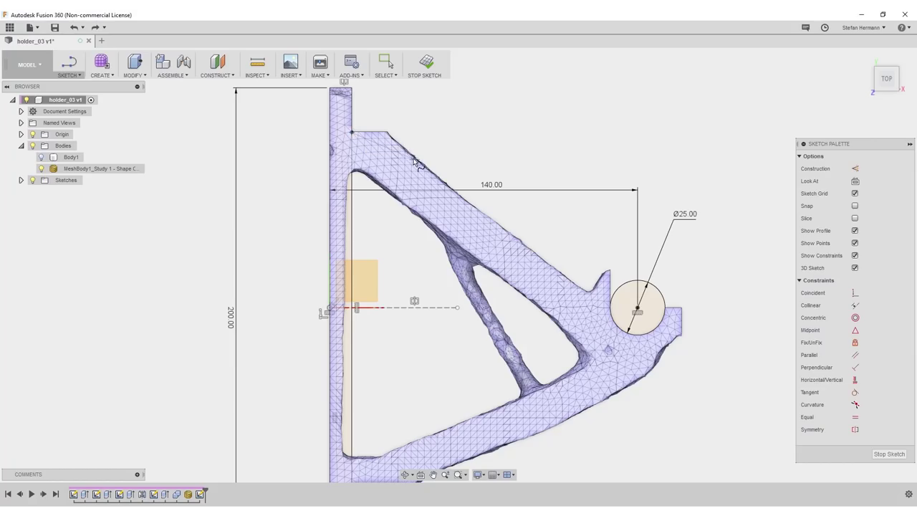
click(484, 216)
click(587, 292)
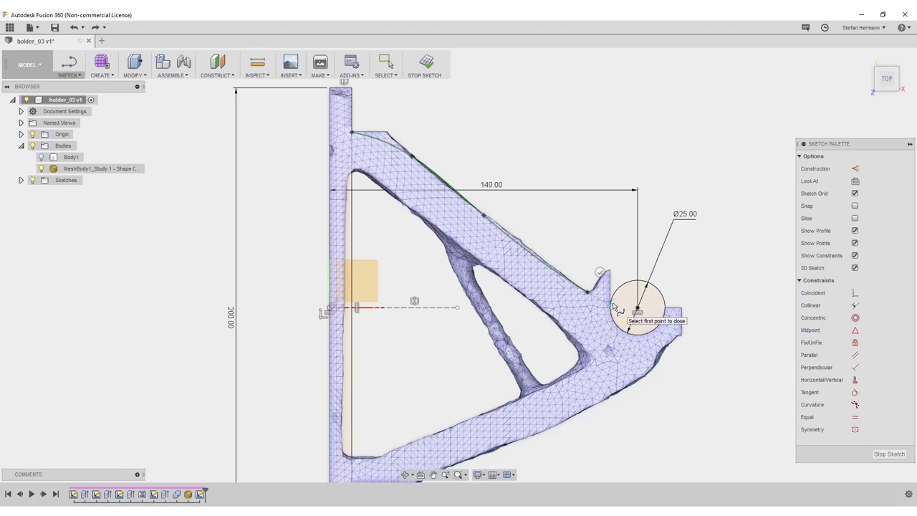
double_click(614, 306)
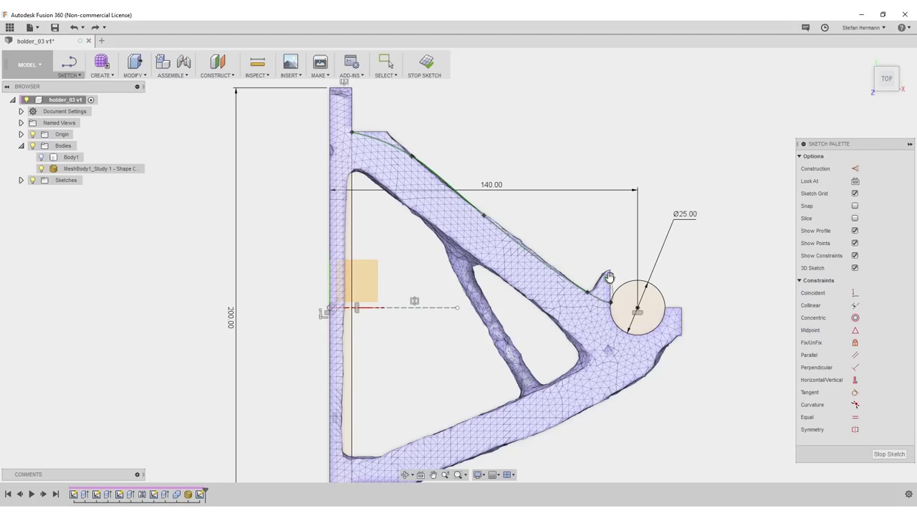
Trace the inner triangular opening with a closed spline.
click(565, 334)
click(579, 355)
click(547, 383)
click(386, 453)
click(347, 455)
Trace the lower outer edge with a spline ending at the corner by the circle.
shift+middle_drag(347, 456, 352, 410)
click(348, 405)
click(437, 383)
click(578, 313)
click(662, 239)
double_click(674, 209)
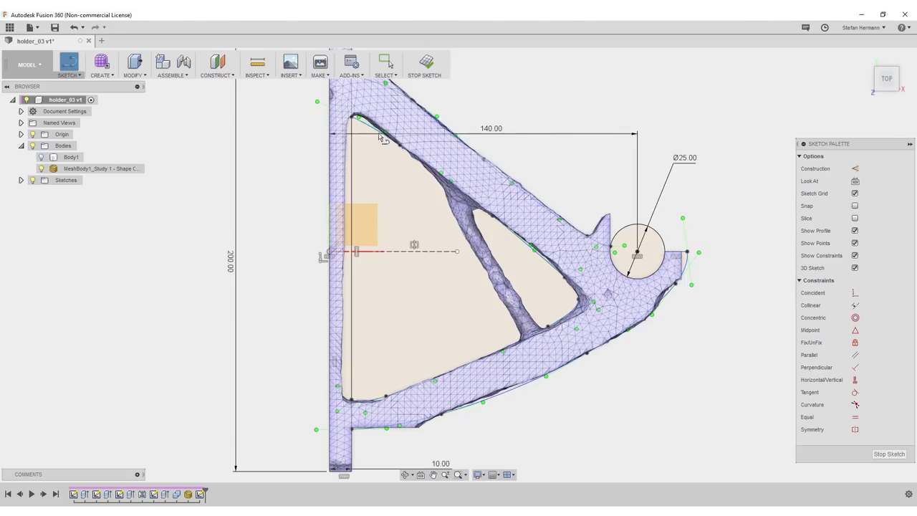
Move the spline end up onto the back-plate line and reshape it along the mesh edge.
scroll(368, 385, up, 5)
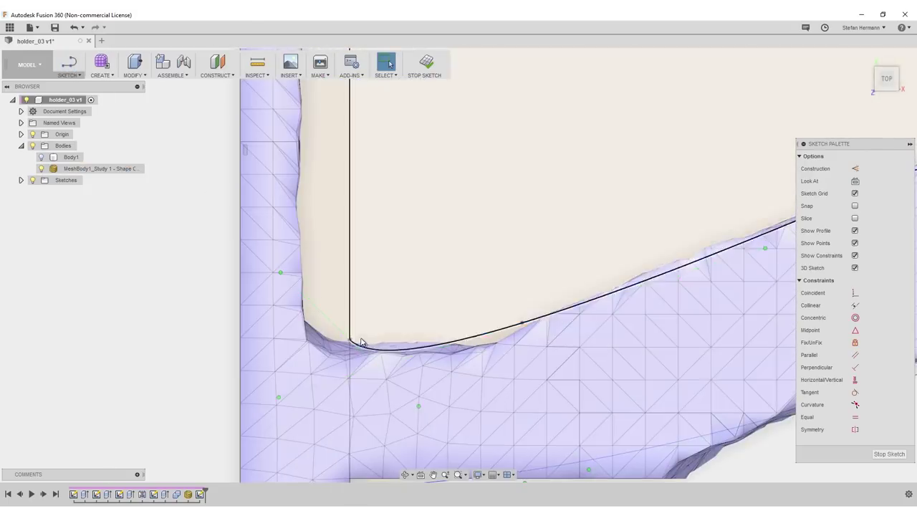
drag(349, 340, 350, 317)
drag(521, 326, 551, 309)
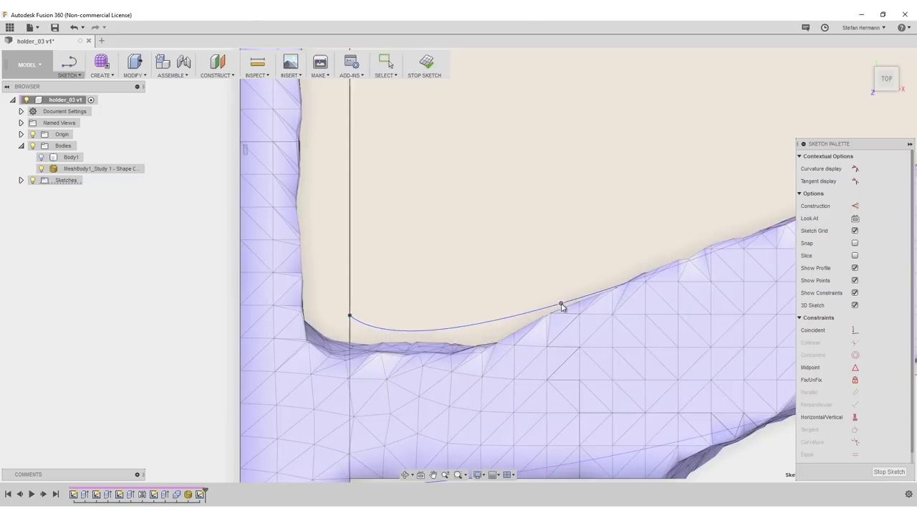
scroll(551, 319, down, 6)
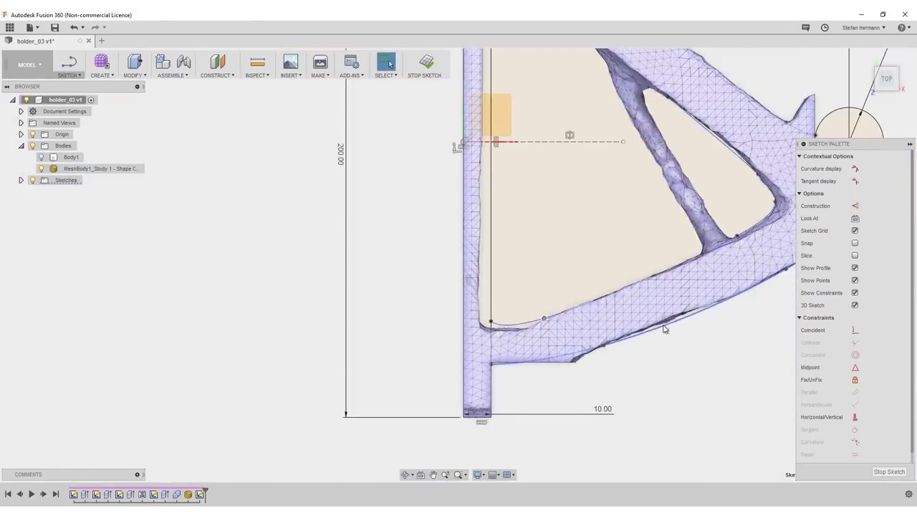
Flatten the inner-opening spline's end tangent to horizontal where it meets the back-plate line.
click(506, 326)
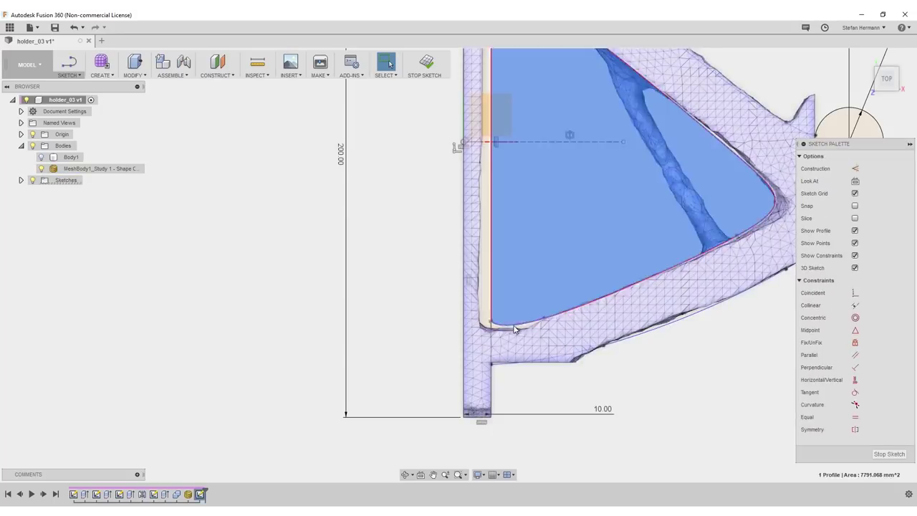
scroll(489, 332, up, 5)
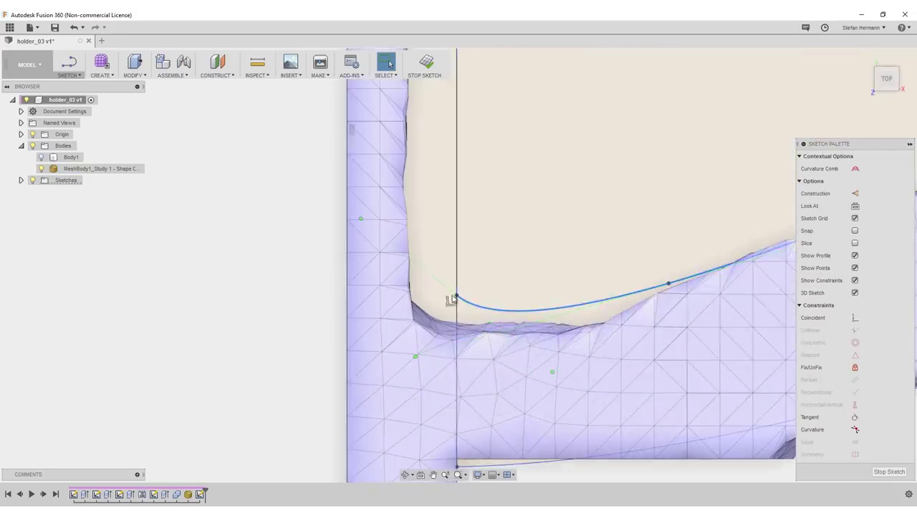
click(388, 264)
drag(361, 221, 342, 295)
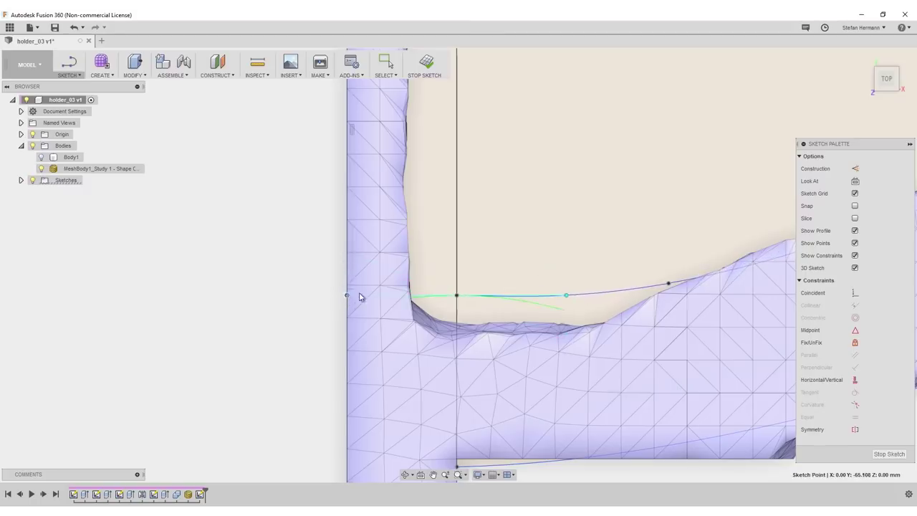
key(F6)
scroll(344, 102, up, 5)
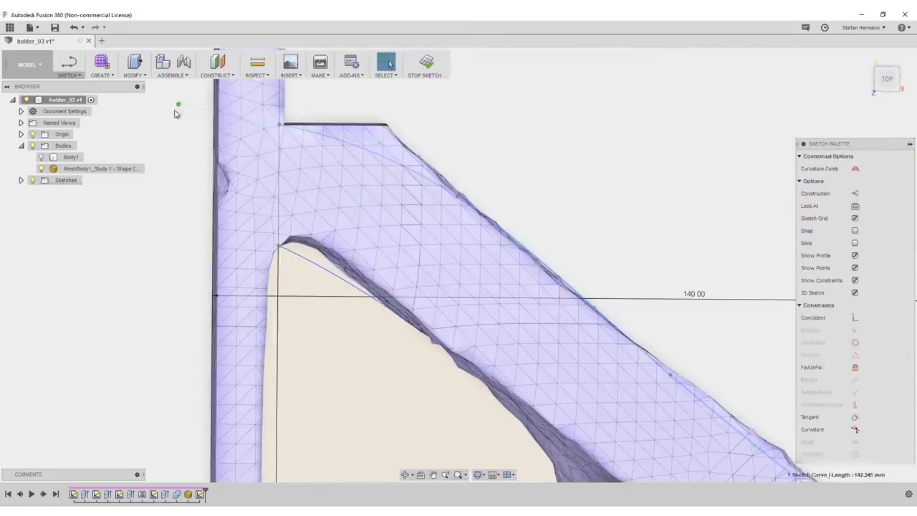
key(F6)
scroll(759, 294, up, 5)
click(719, 295)
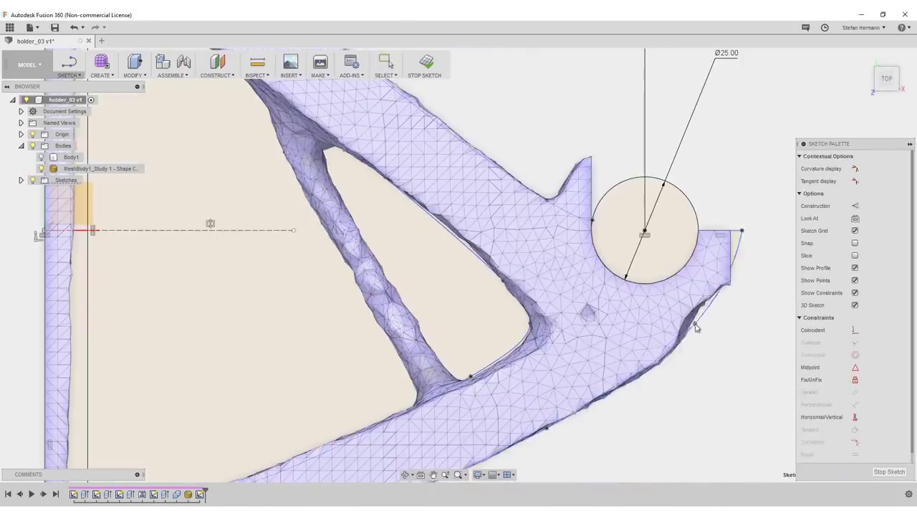
scroll(391, 358, down, 3)
key(Escape)
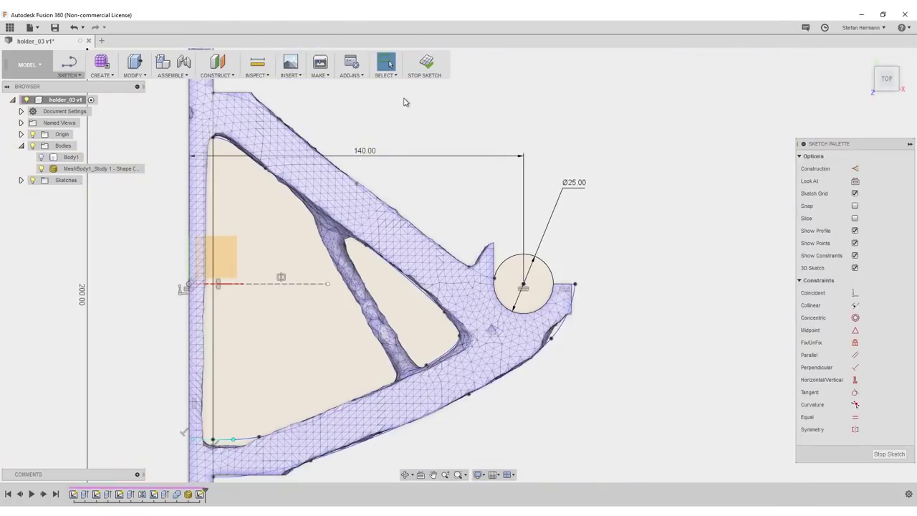
Finish the sketch and hide the mesh body to reveal the traced outline.
click(430, 66)
mouse_move(321, 328)
middle_down()
mouse_move(331, 267)
mouse_move(370, 274)
mouse_move(352, 248)
mouse_move(204, 196)
middle_up()
click(41, 168)
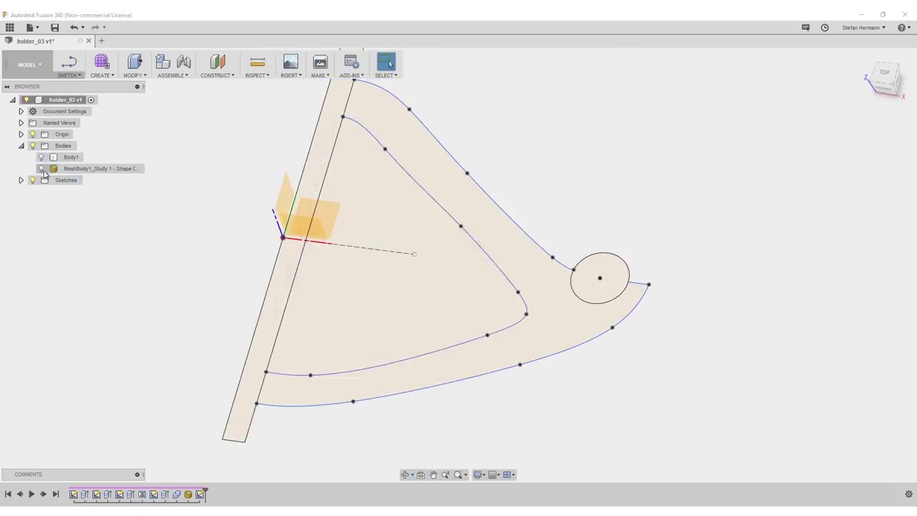
shift+middle_drag(573, 158, 571, 197)
Extrude the wall slab and outer frame profiles 20 mm as a new body, then re-show the mesh.
key(e)
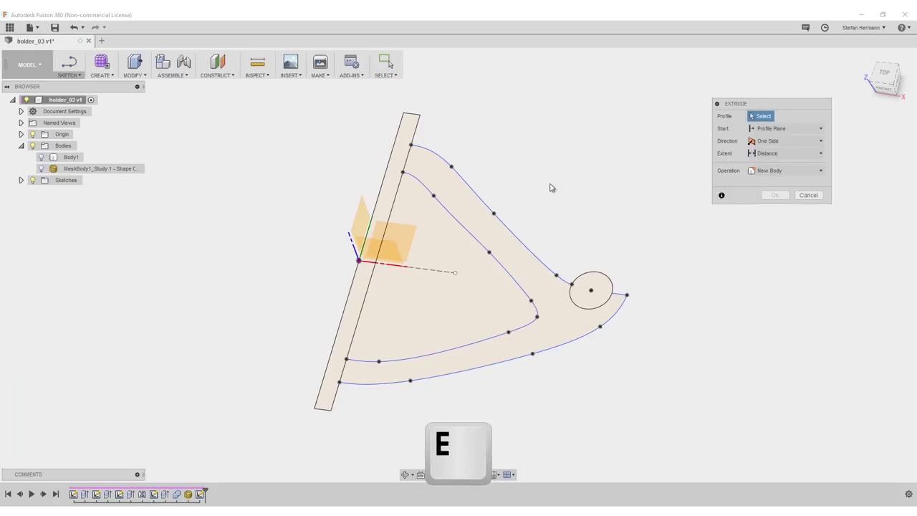
click(403, 152)
click(464, 204)
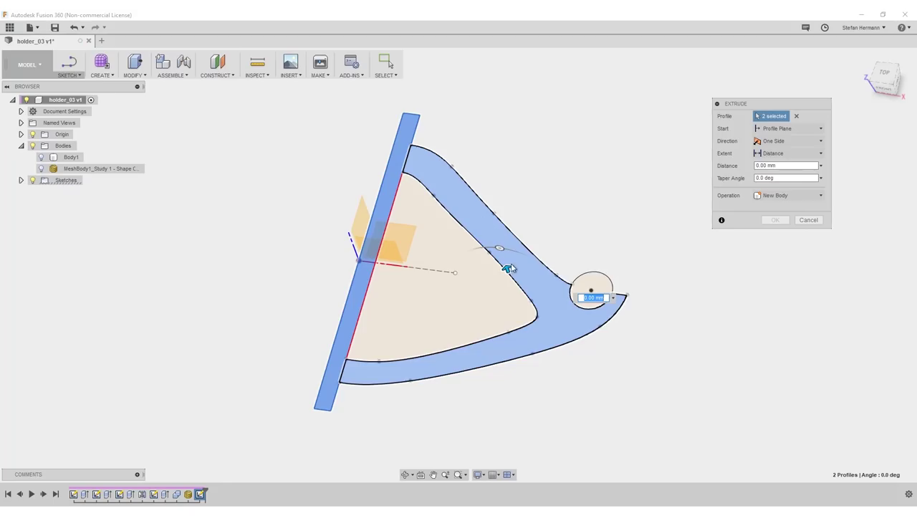
text(10)
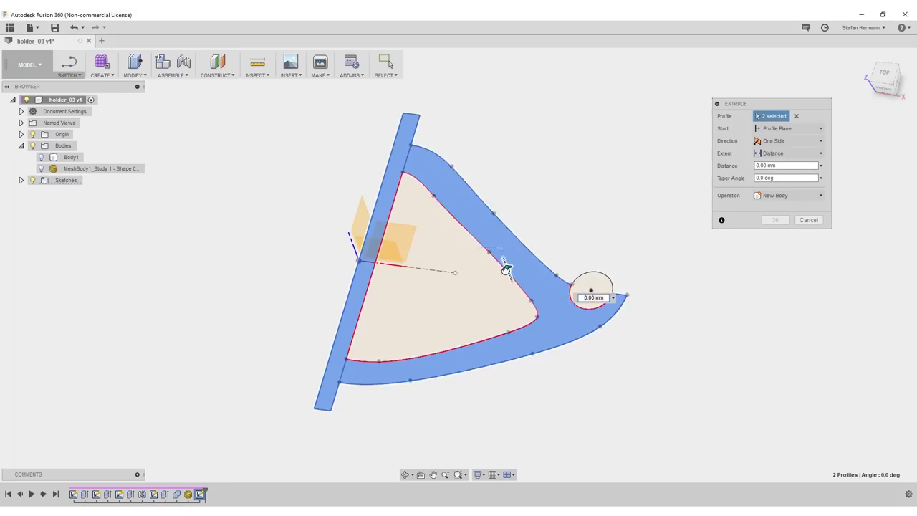
key(Return)
drag(504, 258, 498, 251)
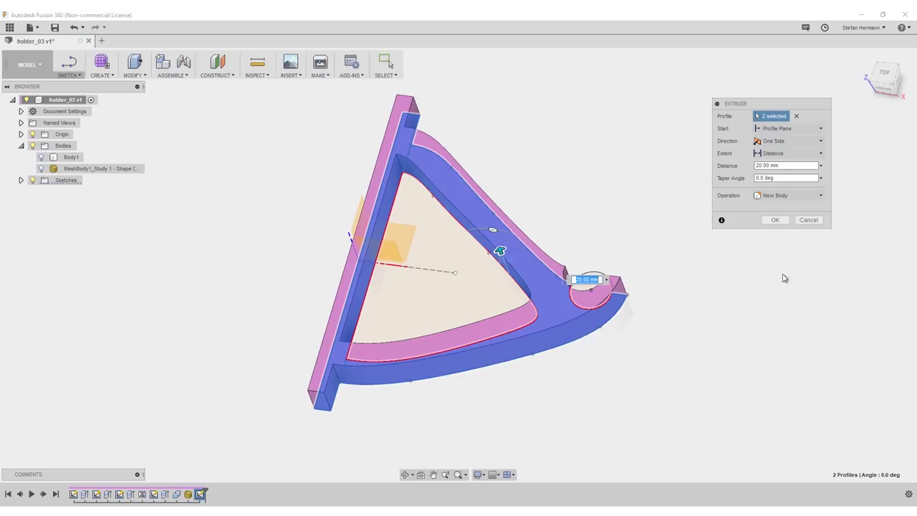
click(776, 220)
shift+middle_drag(599, 207, 557, 206)
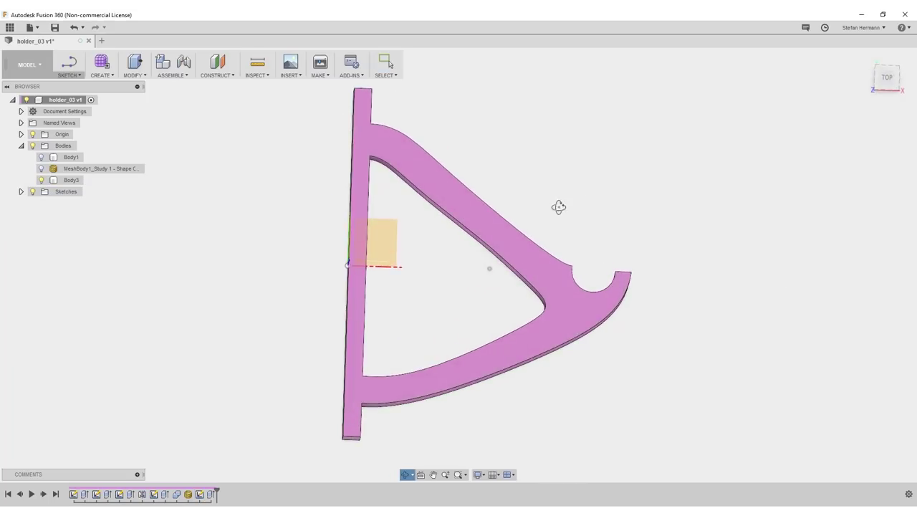
click(41, 169)
shift+middle_drag(215, 291, 336, 249)
Sketch two strut edge lines along the mesh's diagonal brace on the top plane.
click(493, 320)
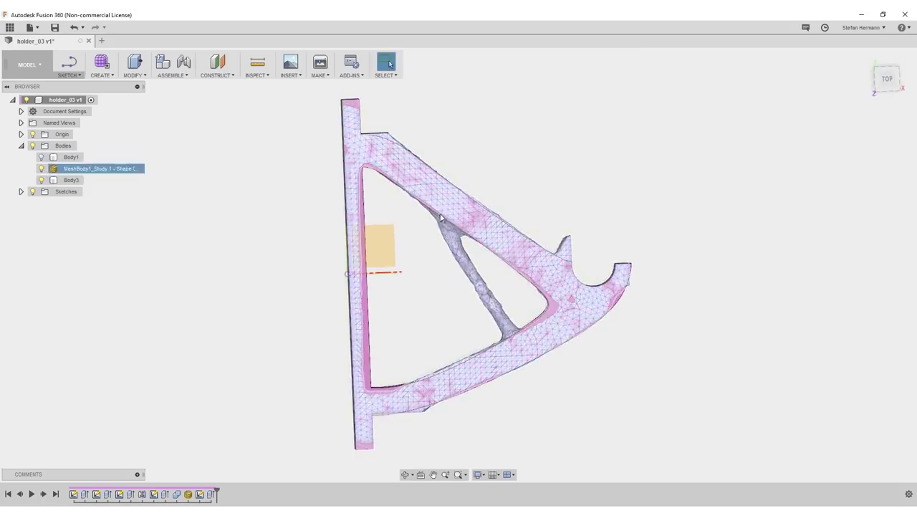
shift+middle_drag(493, 320, 445, 256)
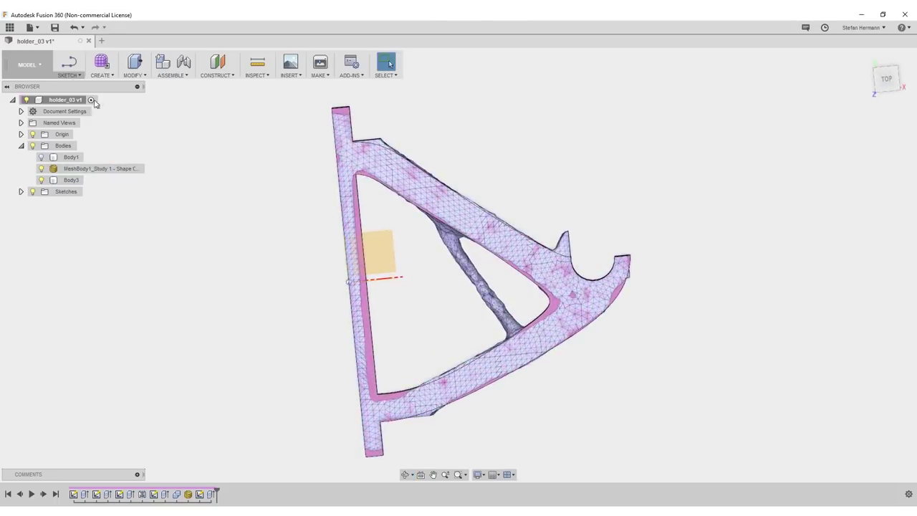
click(68, 63)
click(378, 240)
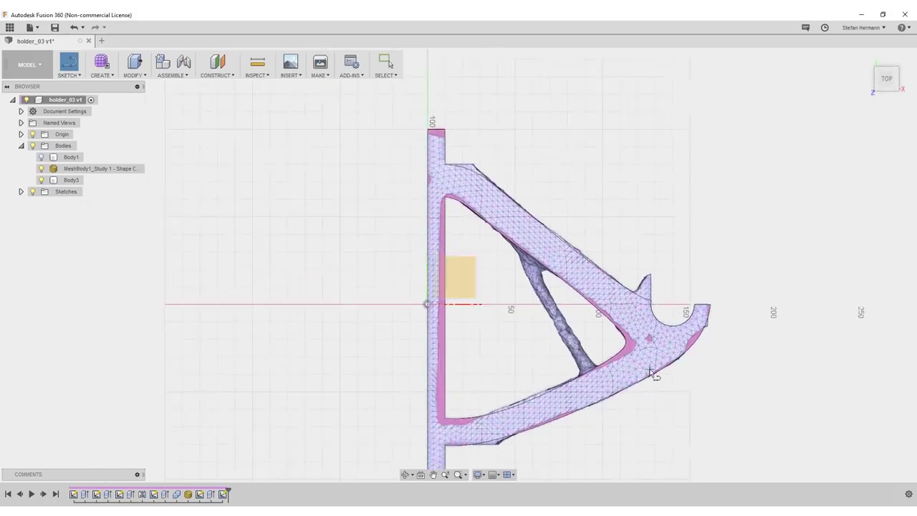
scroll(652, 372, up, 5)
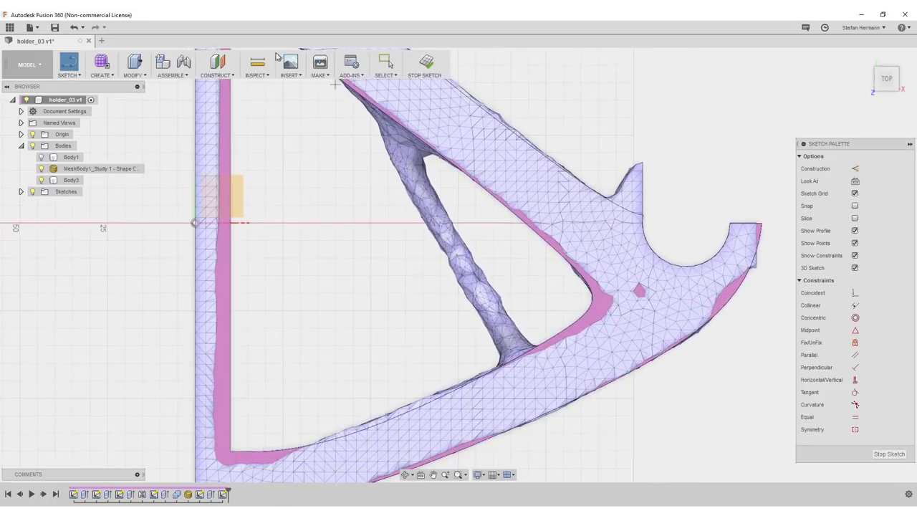
click(424, 159)
key(Escape)
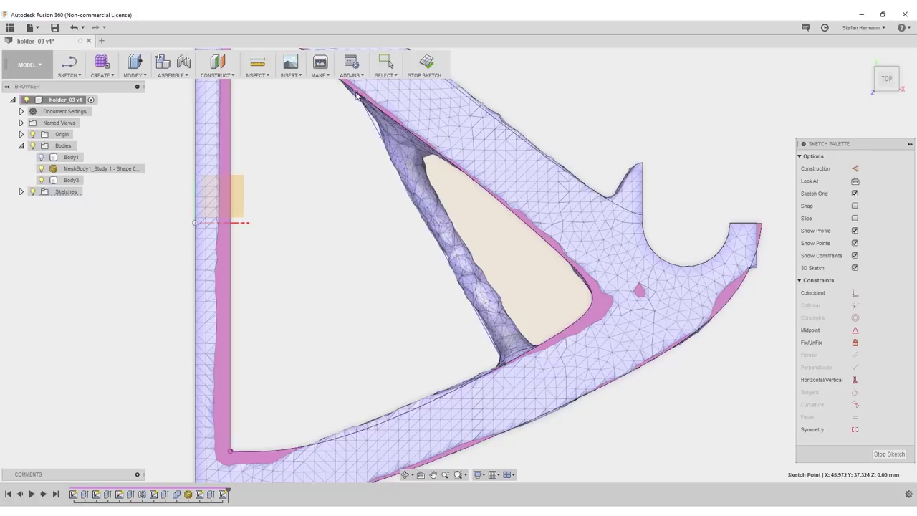
click(539, 352)
click(406, 125)
key(Escape)
click(426, 64)
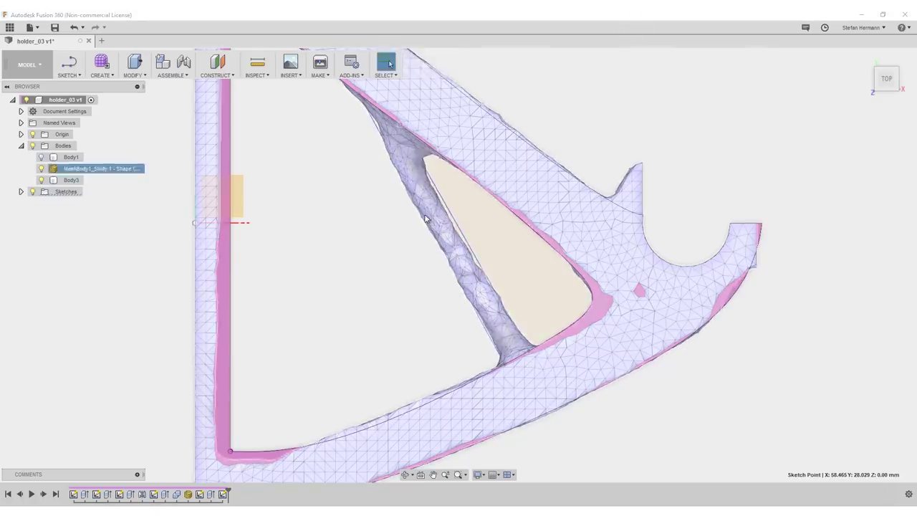
Hide the mesh and extrude the thin strut profile 10 mm.
mouse_move(425, 199)
shift+middle_down()
mouse_move(380, 225)
mouse_move(406, 245)
shift+middle_up()
click(40, 168)
key(e)
click(432, 231)
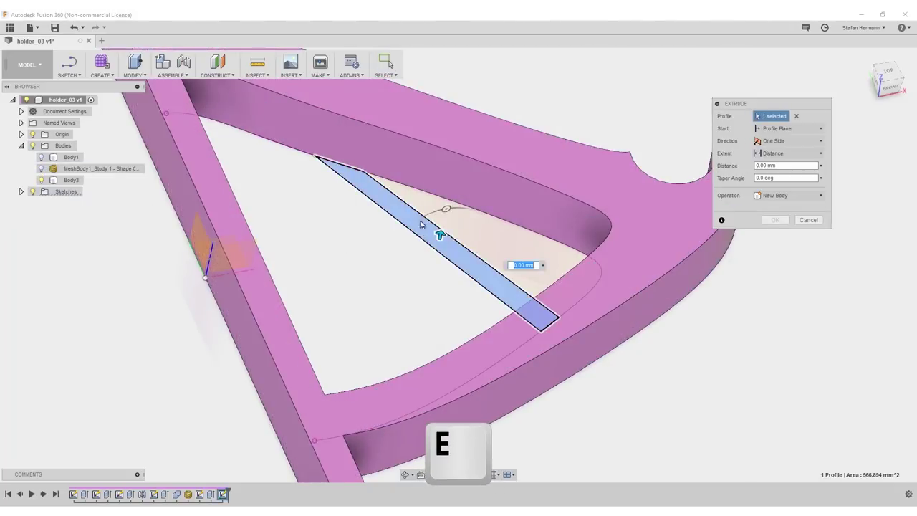
text(10)
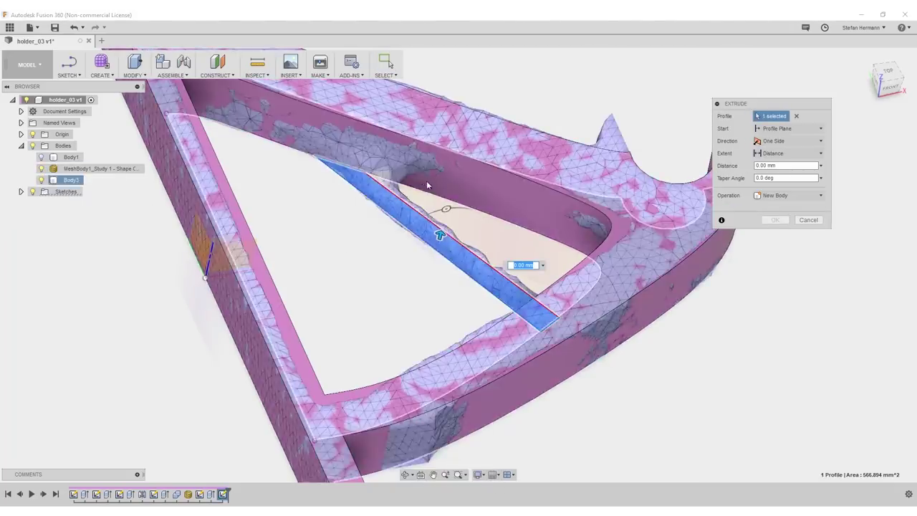
shift+middle_drag(406, 250, 528, 241)
Commit the strut extrusion and sketch 8 mm circles at both ends of the wall's top face.
key(Return)
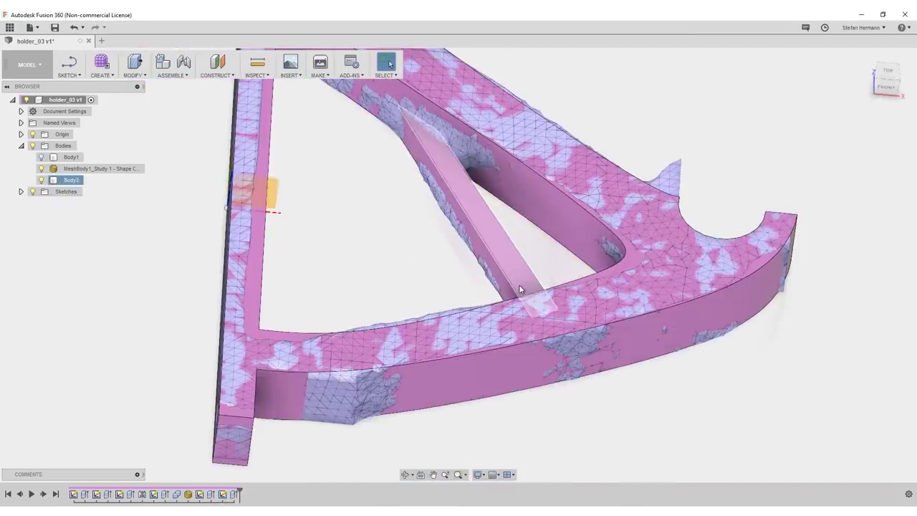
shift+middle_drag(436, 231, 561, 212)
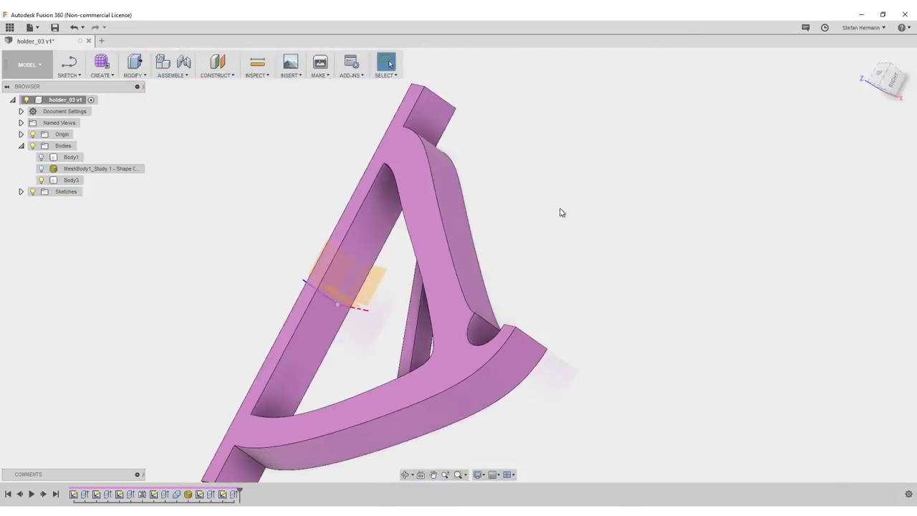
key(c)
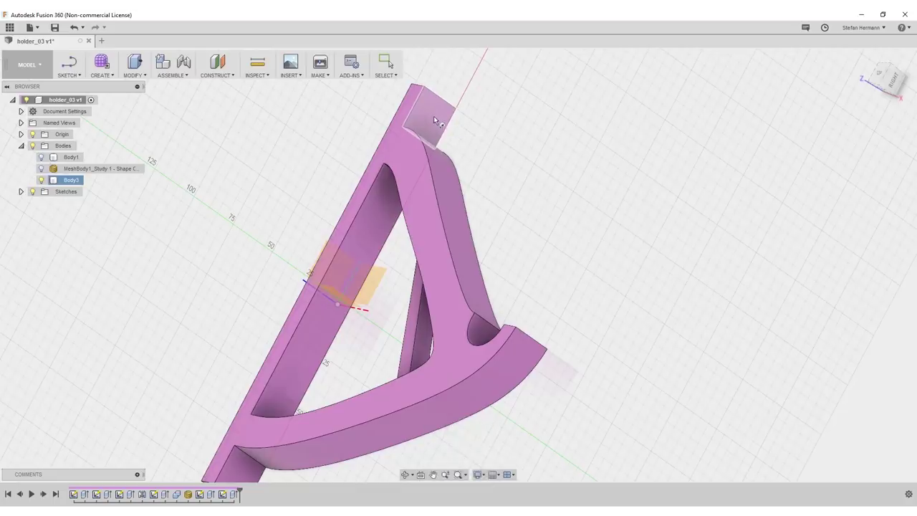
click(425, 120)
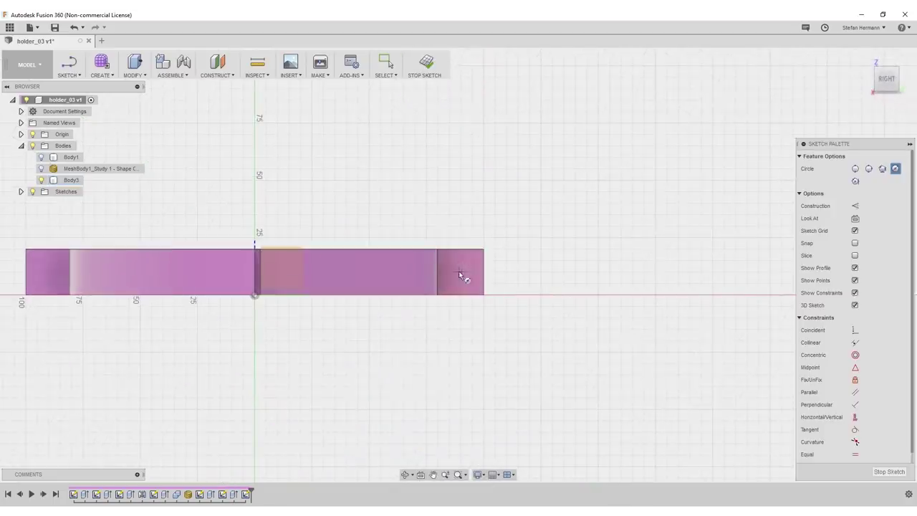
click(459, 272)
text(8)
key(Return)
mouse_move(42, 273)
middle_down()
mouse_move(204, 282)
mouse_move(443, 225)
mouse_move(342, 256)
middle_up()
click(209, 282)
text(8)
key(Return)
Cut both circles -20 mm through the wall to form the screw holes.
key(e)
click(429, 117)
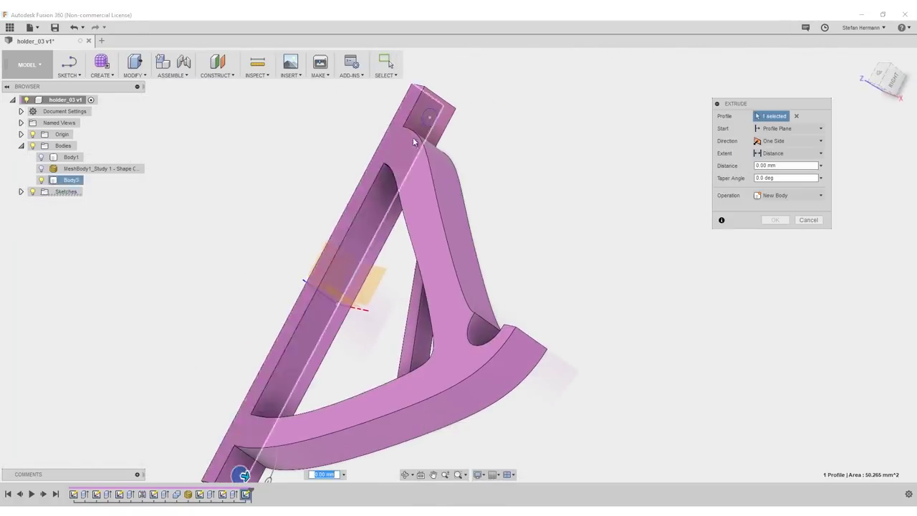
click(429, 117)
text(-20)
key(Return)
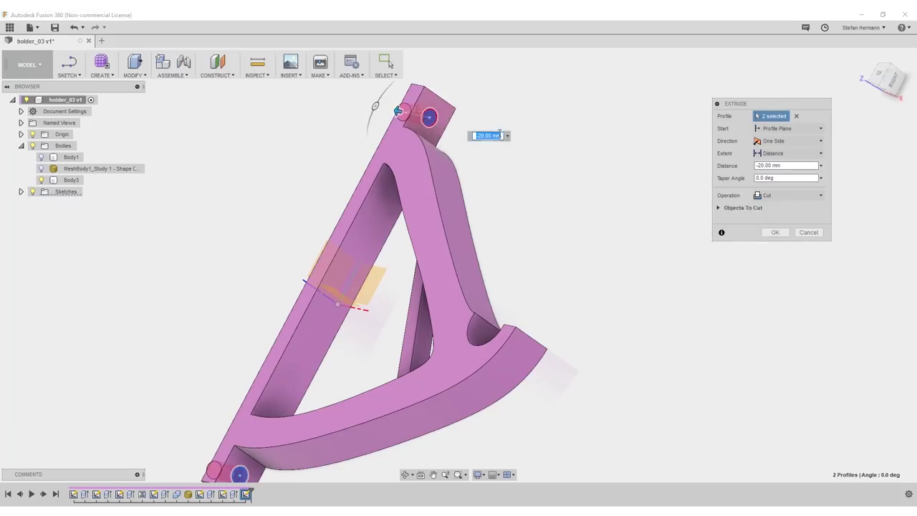
click(774, 232)
scroll(528, 242, up, 2)
scroll(527, 241, down, 3)
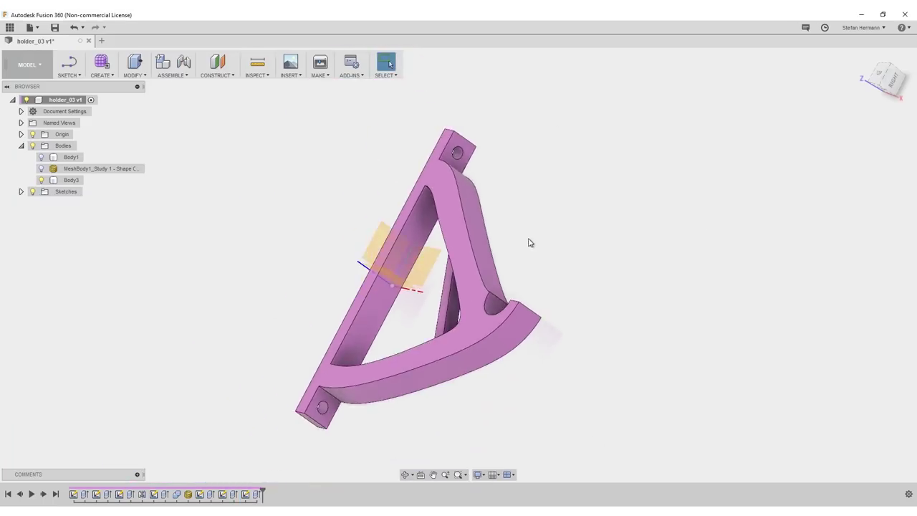
shift+middle_drag(486, 190, 518, 300)
click(510, 323)
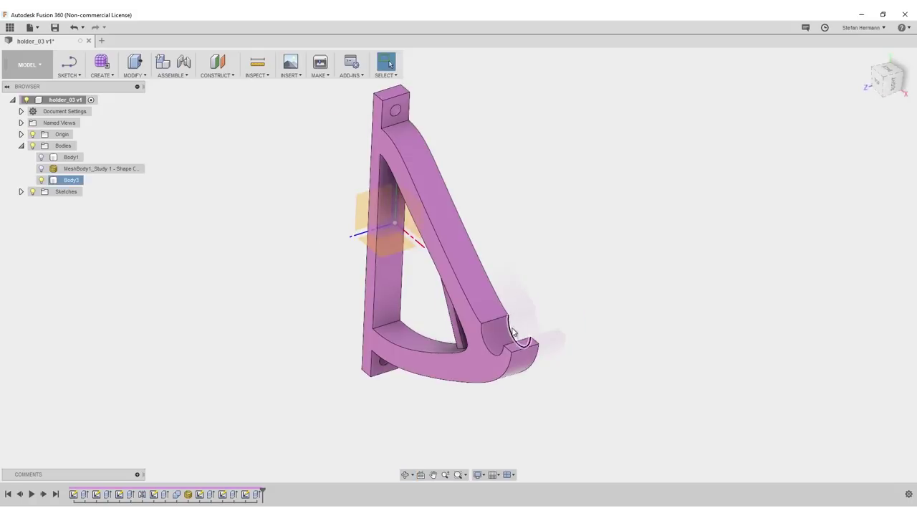
click(567, 320)
mouse_move(529, 304)
shift+middle_down()
mouse_move(575, 291)
mouse_move(538, 313)
shift+middle_up()
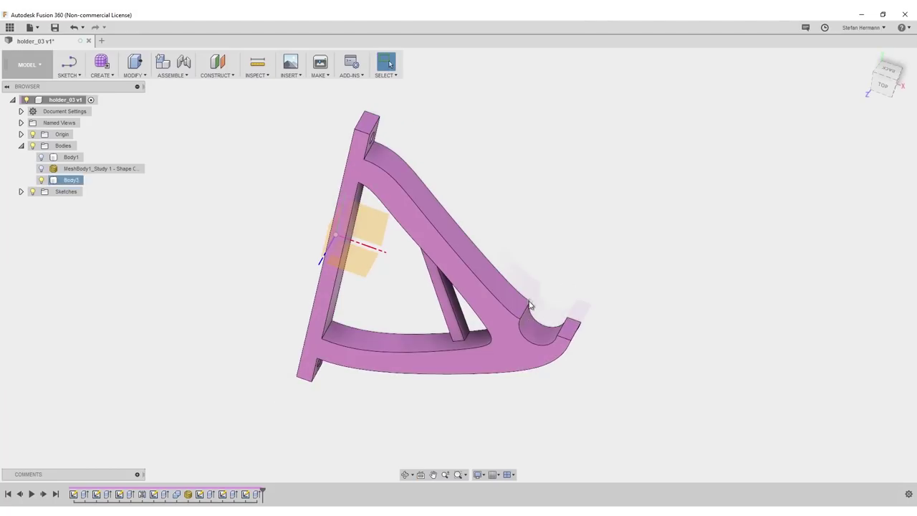
click(540, 324)
Start a sketch on the top plane and draw a line across the notch's mouth.
click(68, 63)
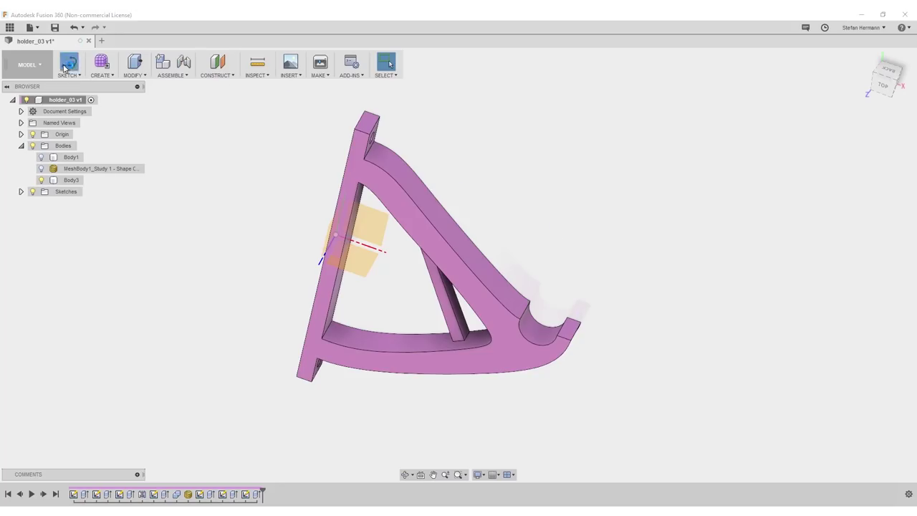
click(380, 229)
scroll(585, 305, up, 5)
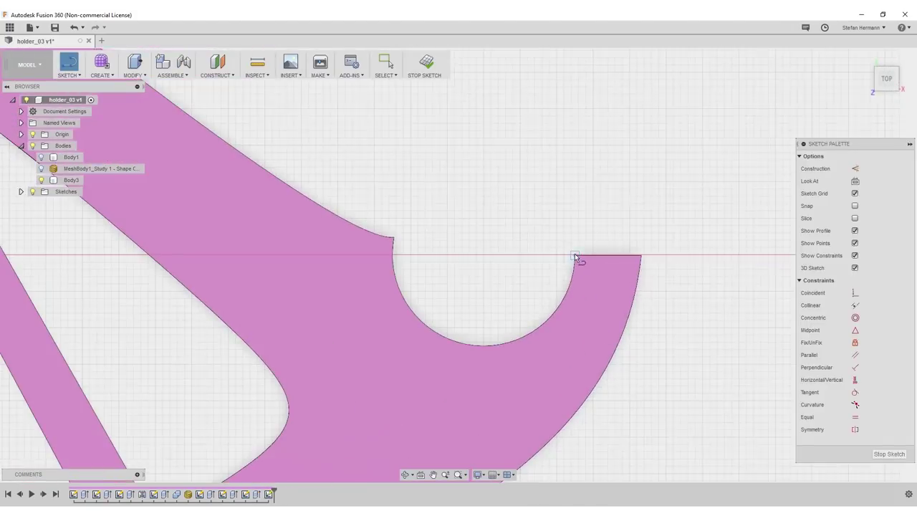
click(575, 254)
click(393, 237)
key(Escape)
Project the notch's curved edge into the sketch and finish the sketch.
shift+middle_drag(409, 293, 487, 312)
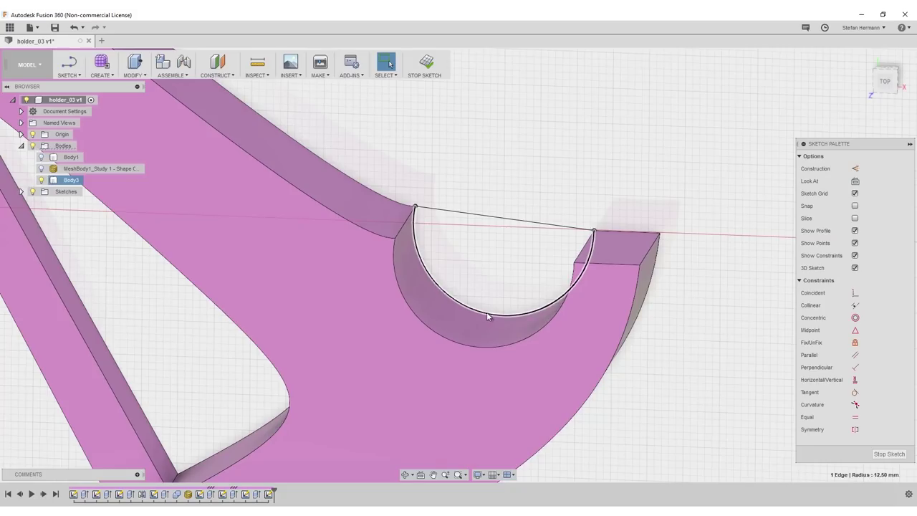
click(487, 315)
click(68, 75)
mouse_move(102, 323)
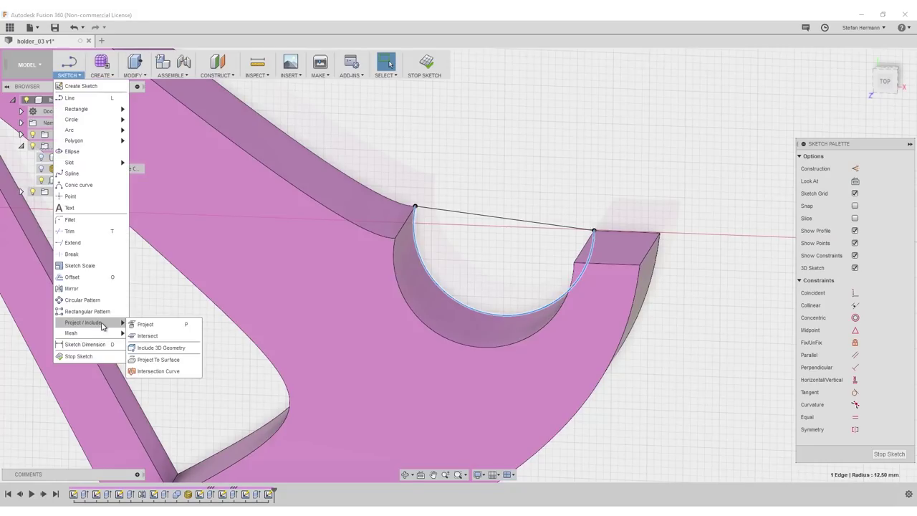
click(152, 328)
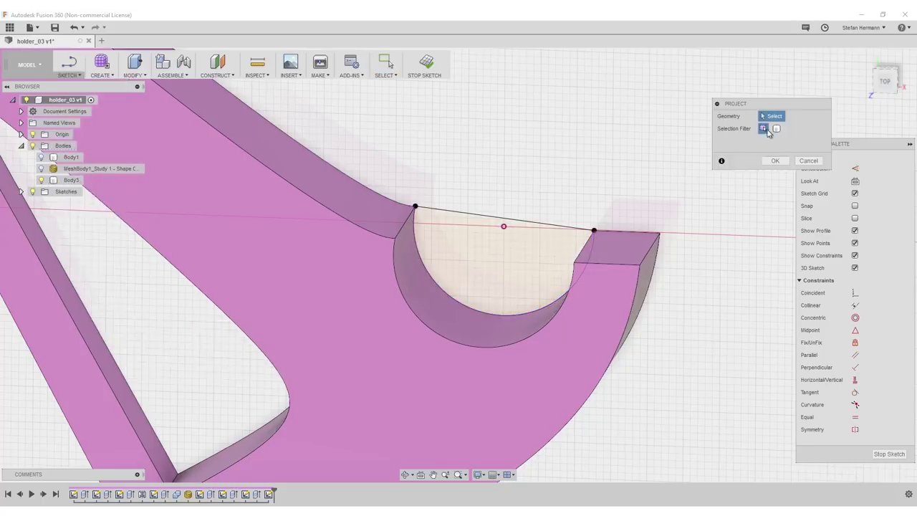
click(773, 162)
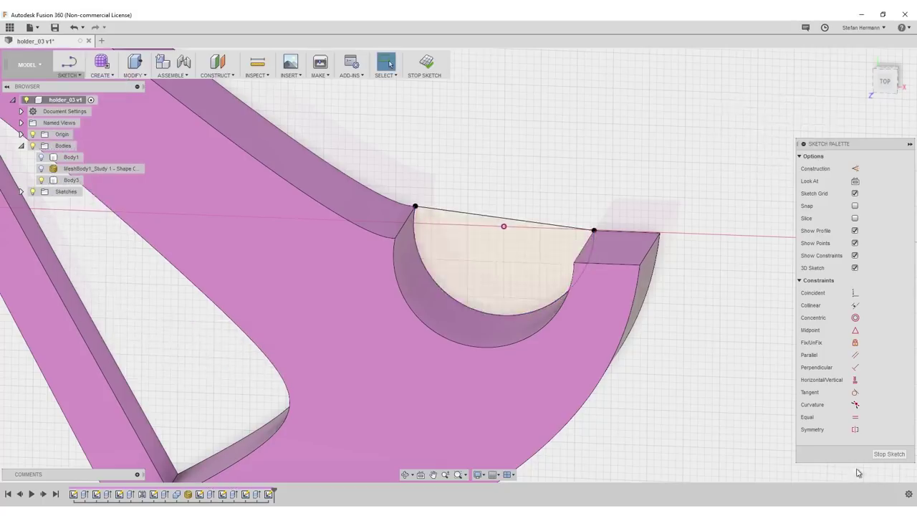
click(888, 454)
mouse_move(759, 359)
shift+middle_down()
mouse_move(600, 174)
mouse_move(571, 192)
mouse_move(582, 195)
shift+middle_up()
Extrude the half-circle notch profile 2 mm, joined to the bracket body.
key(e)
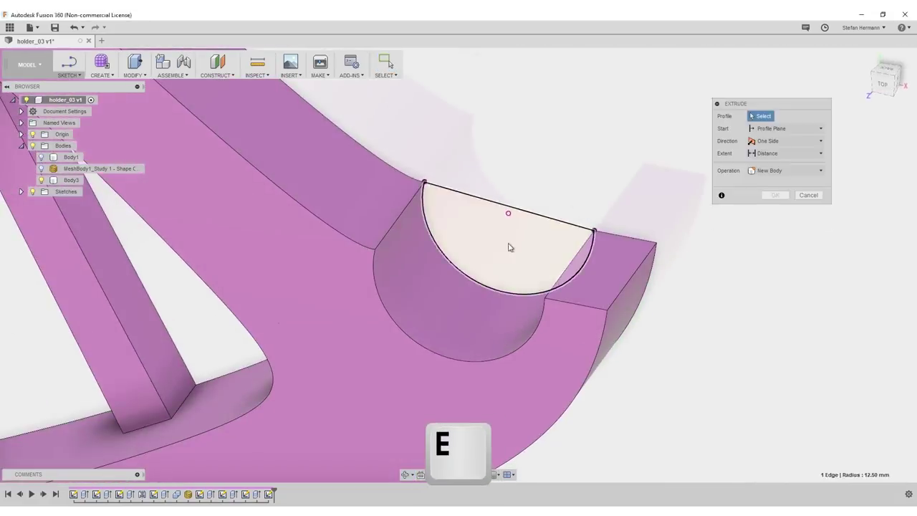
click(509, 245)
text(3)
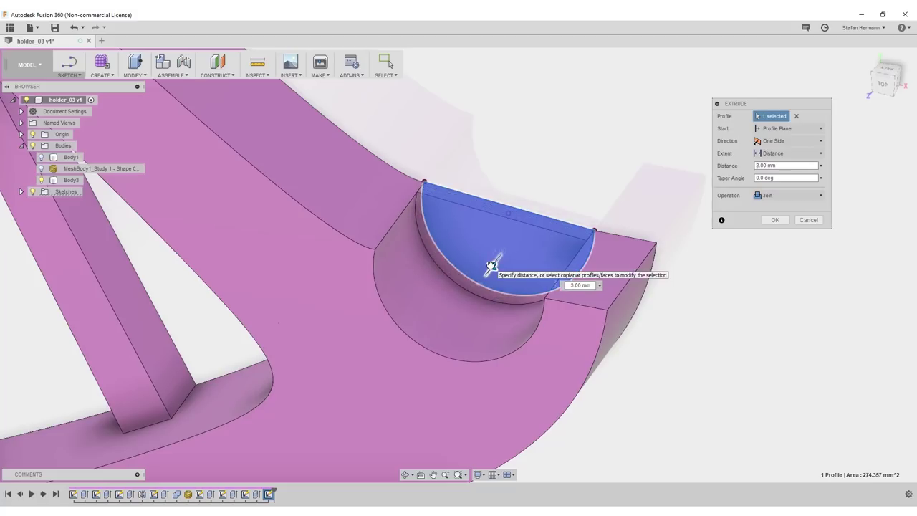
drag(491, 266, 494, 261)
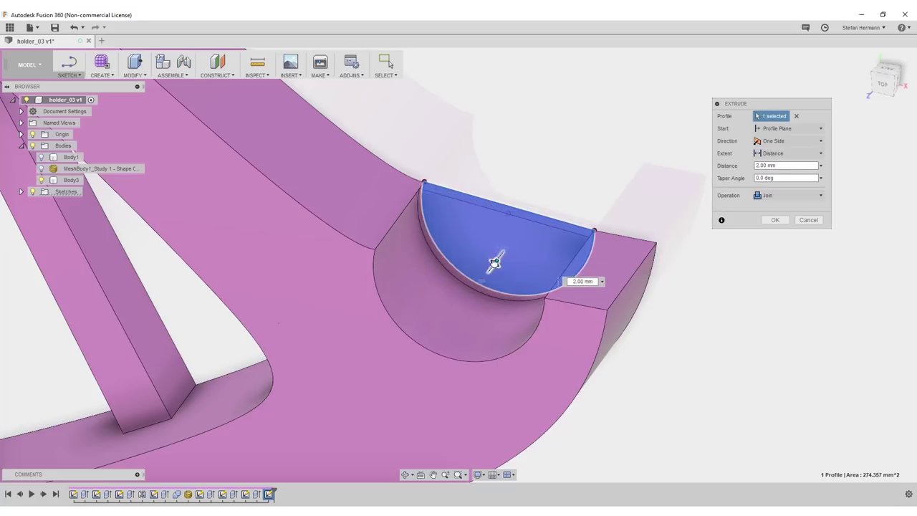
click(775, 219)
shift+middle_drag(516, 205, 471, 220)
scroll(516, 197, down, 5)
Fillet two edges of the holder.
key(f)
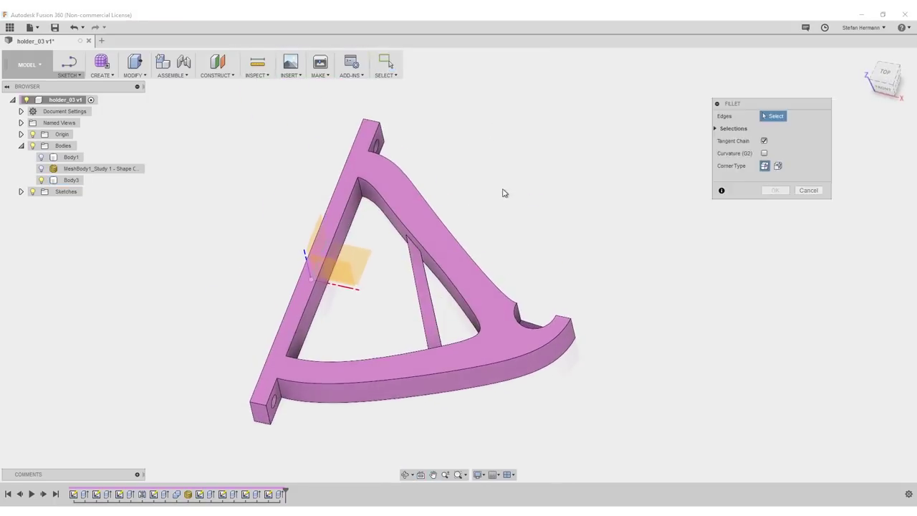
click(362, 193)
shift+middle_drag(362, 194, 474, 207)
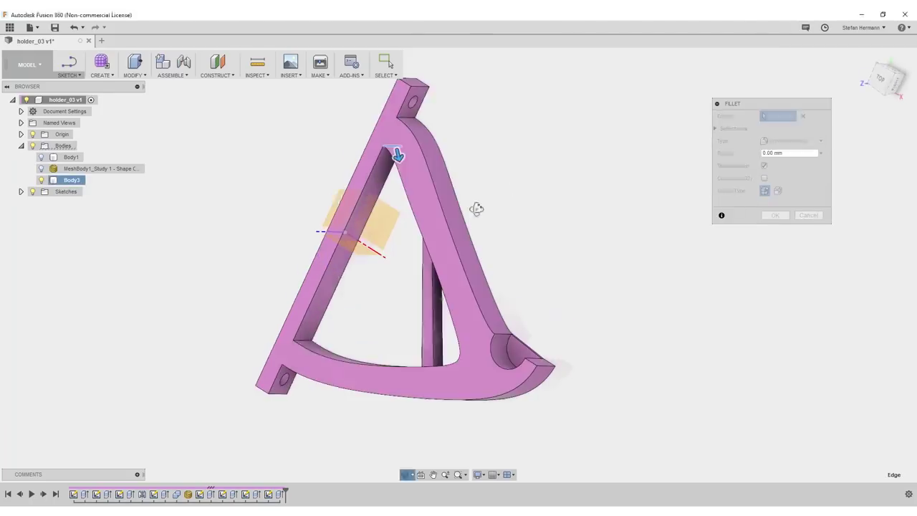
click(307, 334)
shift+middle_drag(307, 334, 380, 277)
key(Return)
Start a second fillet and pick edges around the bracket, dropping one wrong selection.
key(f)
click(372, 239)
shift+middle_drag(372, 239, 589, 239)
click(434, 380)
shift+middle_drag(760, 223, 435, 287)
scroll(454, 317, up, 5)
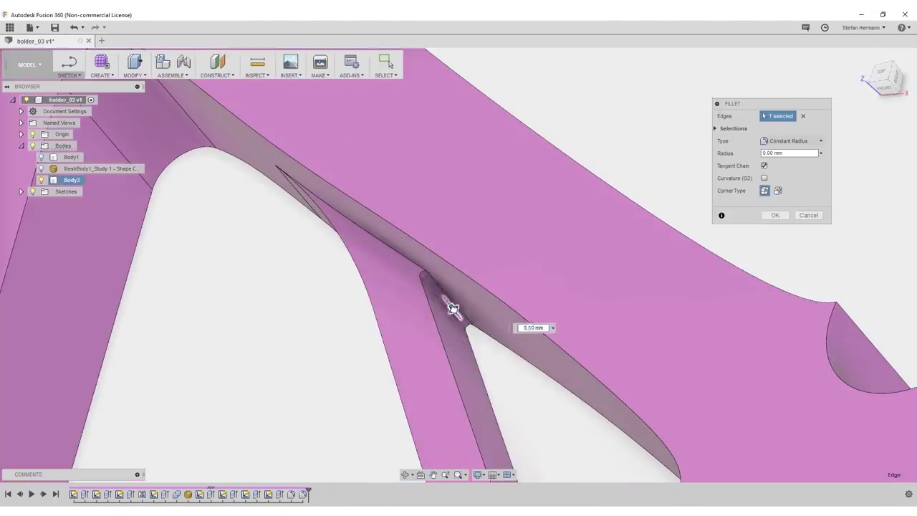
click(506, 380)
scroll(557, 315, down, 2)
Fillet both edges where the strut meets the beam.
click(555, 381)
scroll(555, 381, down, 2)
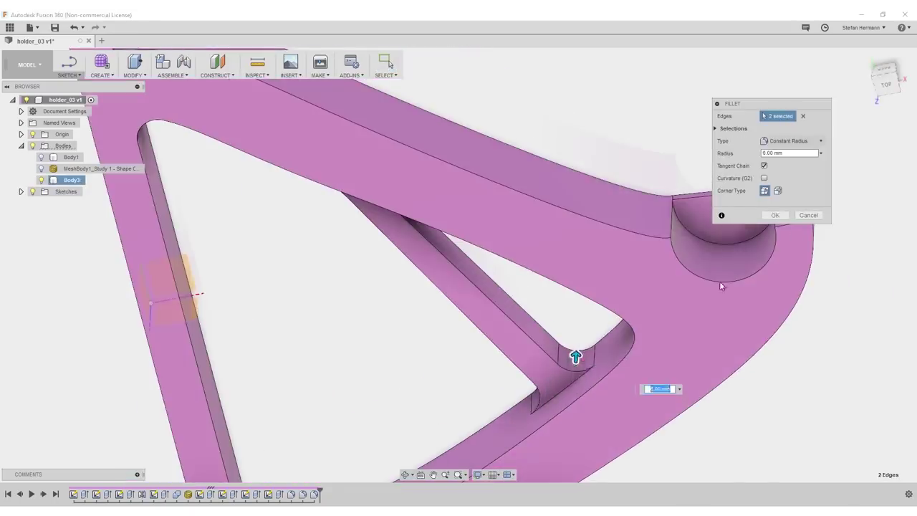
shift+middle_drag(555, 381, 550, 262)
click(342, 274)
scroll(550, 329, up, 5)
shift+middle_drag(573, 337, 266, 337)
scroll(630, 310, down, 8)
key(f)
shift+middle_drag(444, 213, 582, 186)
click(775, 215)
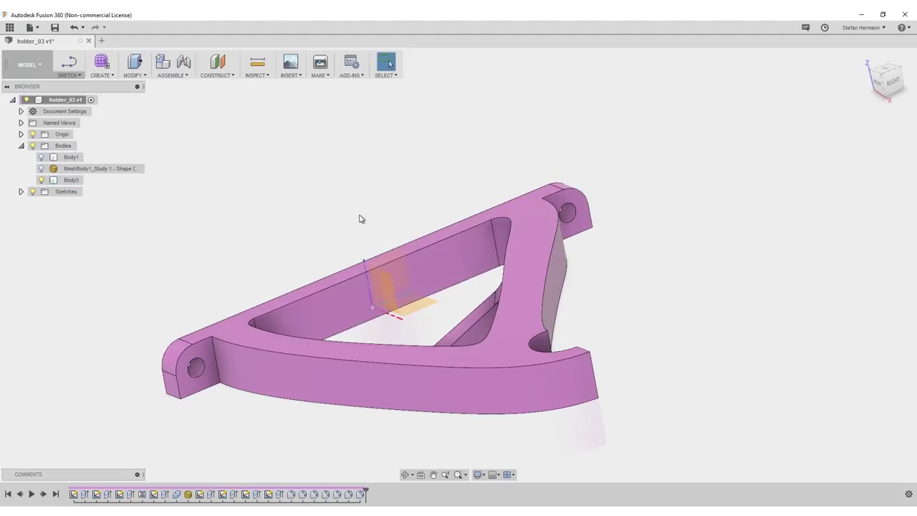
Chamfer the mounting lug's outer edge with a 5 mm distance.
shift+middle_drag(360, 219, 434, 297)
scroll(434, 296, down, 3)
scroll(458, 315, up, 3)
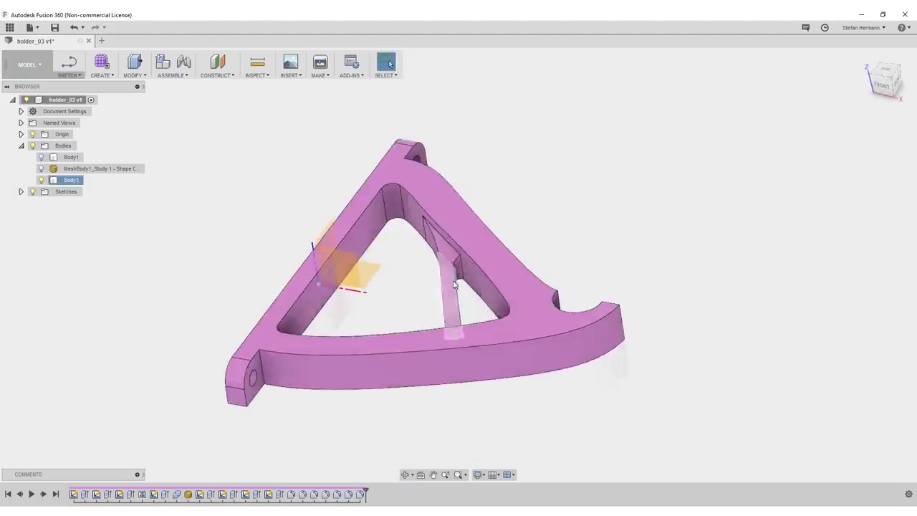
scroll(215, 412, up, 5)
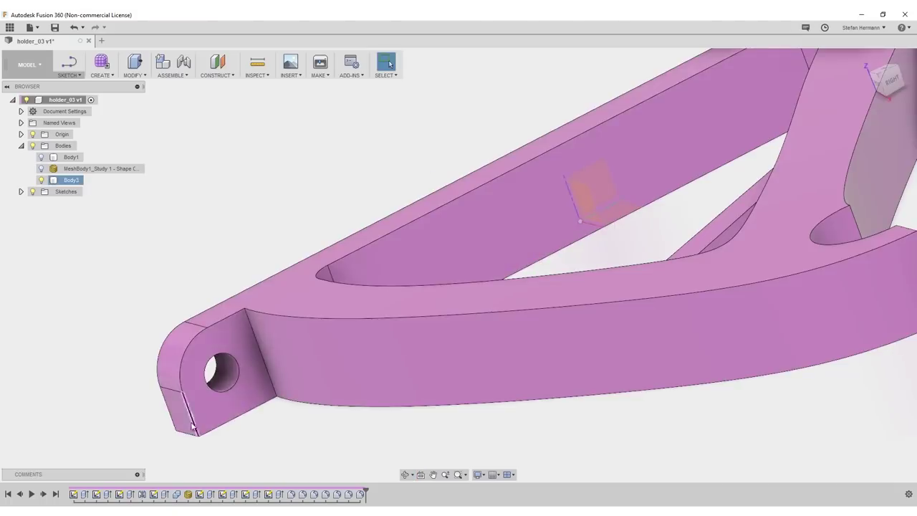
click(209, 414)
click(134, 75)
click(154, 116)
scroll(246, 382, down, 4)
shift+middle_drag(246, 382, 680, 202)
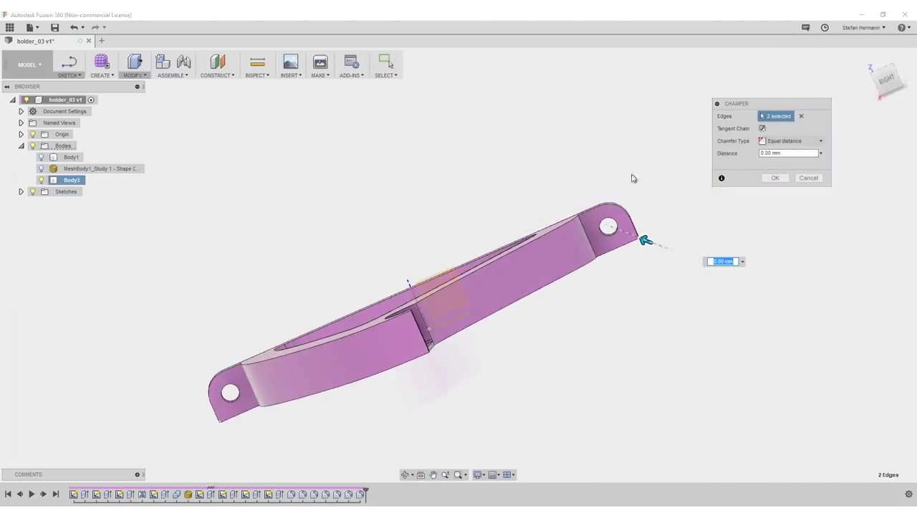
shift+middle_drag(612, 206, 528, 189)
text(5)
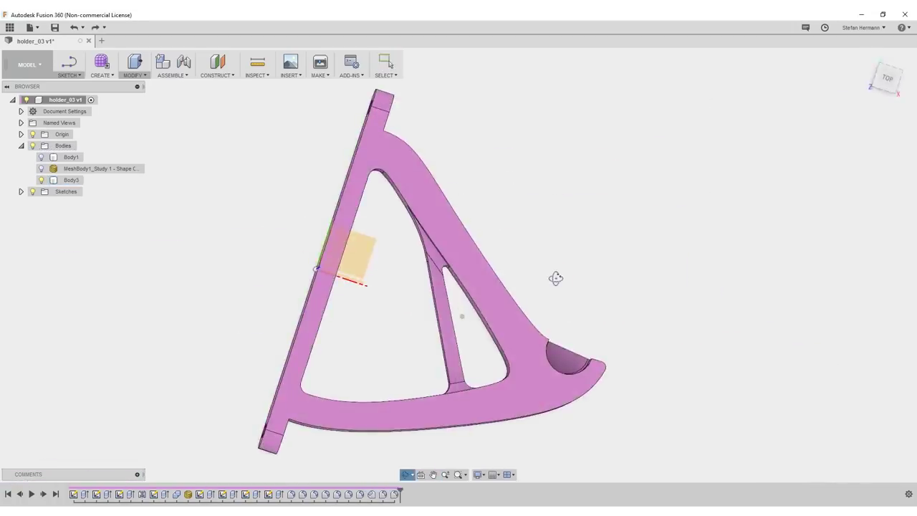
Turn MeshBody1 back on and orbit to compare it against the solid bracket.
click(42, 169)
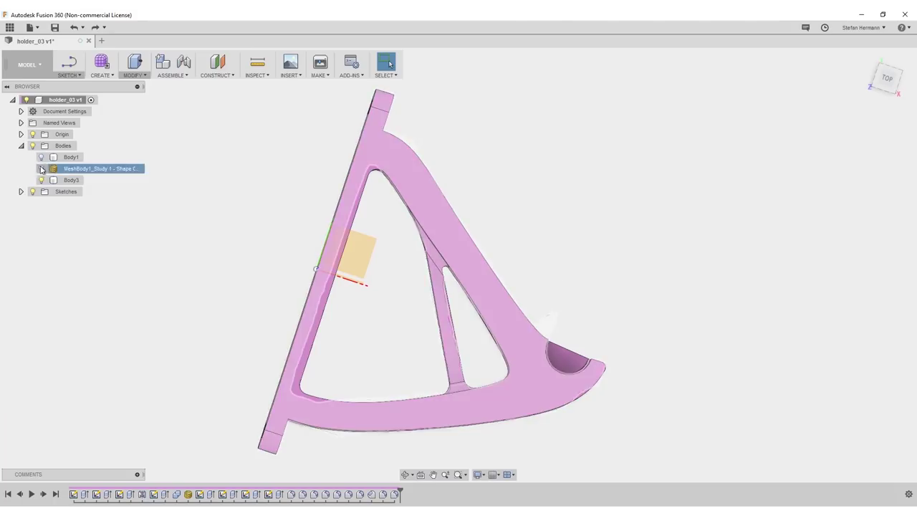
click(41, 168)
mouse_move(358, 282)
shift+middle_down()
mouse_move(379, 255)
mouse_move(352, 261)
mouse_move(371, 249)
mouse_move(465, 258)
mouse_move(369, 268)
mouse_move(355, 294)
mouse_move(354, 272)
shift+middle_up()
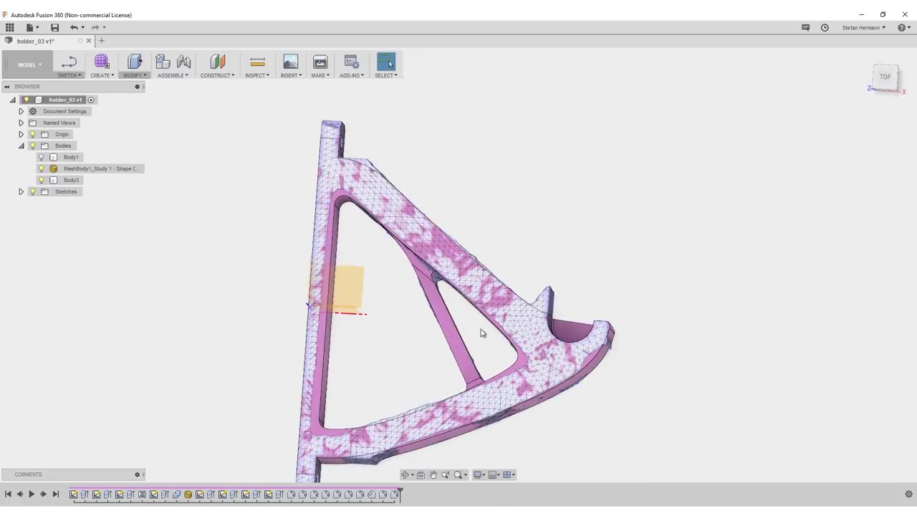
click(554, 357)
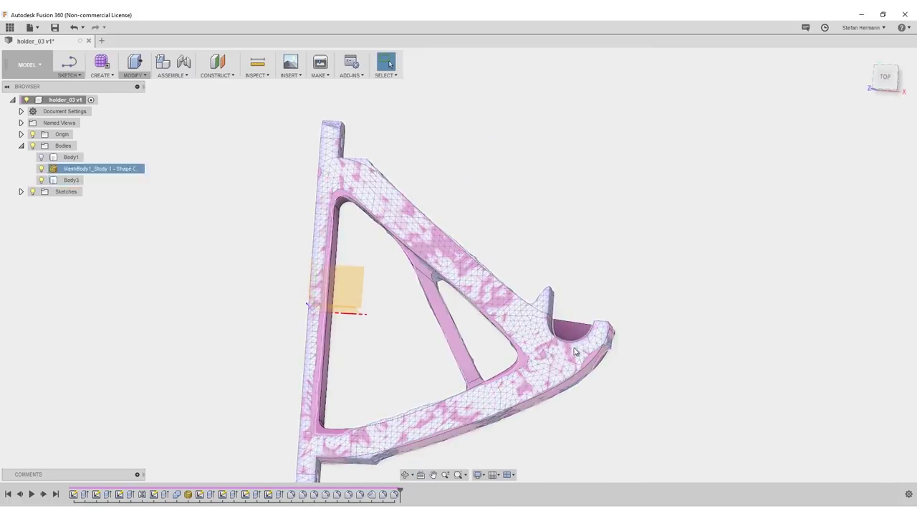
click(525, 284)
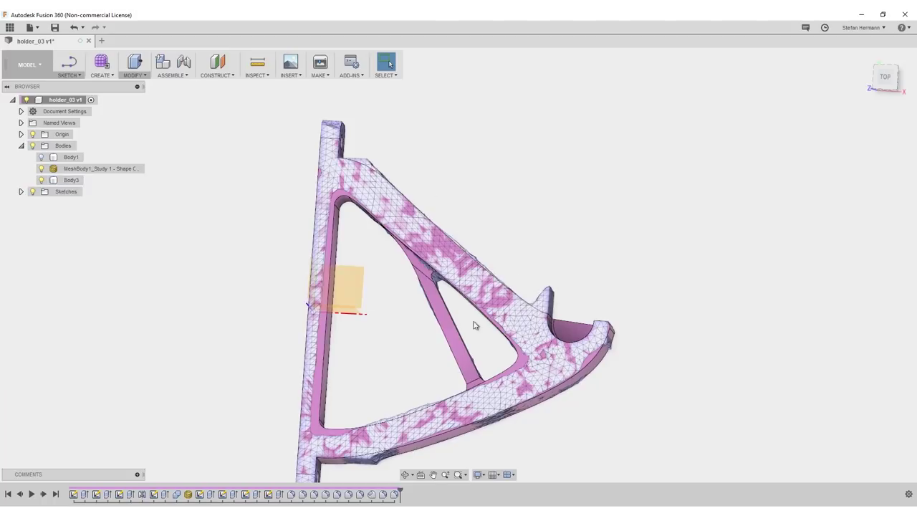
mouse_move(398, 326)
shift+middle_down()
mouse_move(361, 330)
mouse_move(396, 324)
mouse_move(391, 348)
mouse_move(413, 334)
mouse_move(417, 345)
mouse_move(401, 348)
mouse_move(415, 360)
mouse_move(382, 328)
mouse_move(399, 313)
shift+middle_up()
Hide MeshBody1, inspect Body3, and open the holder_03 root component's context menu.
key(Escape)
click(93, 168)
key(v)
shift+middle_drag(401, 274, 576, 284)
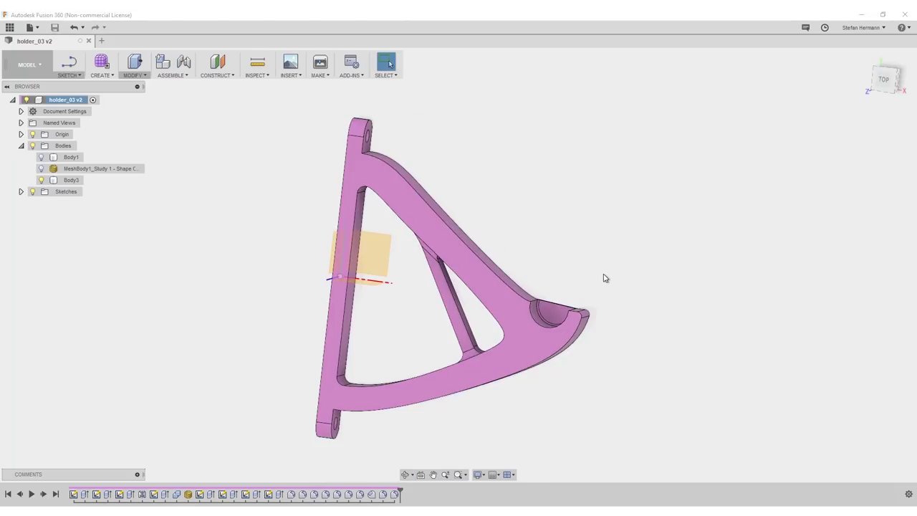
click(383, 198)
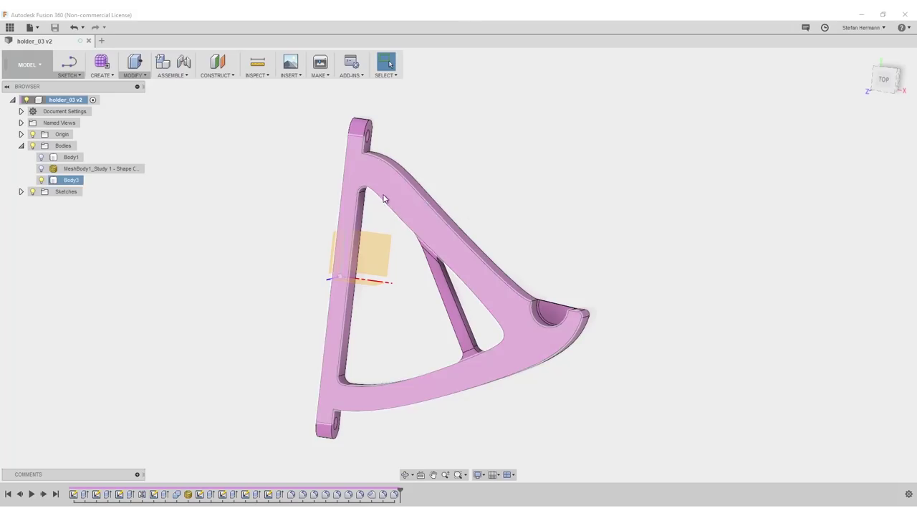
click(476, 214)
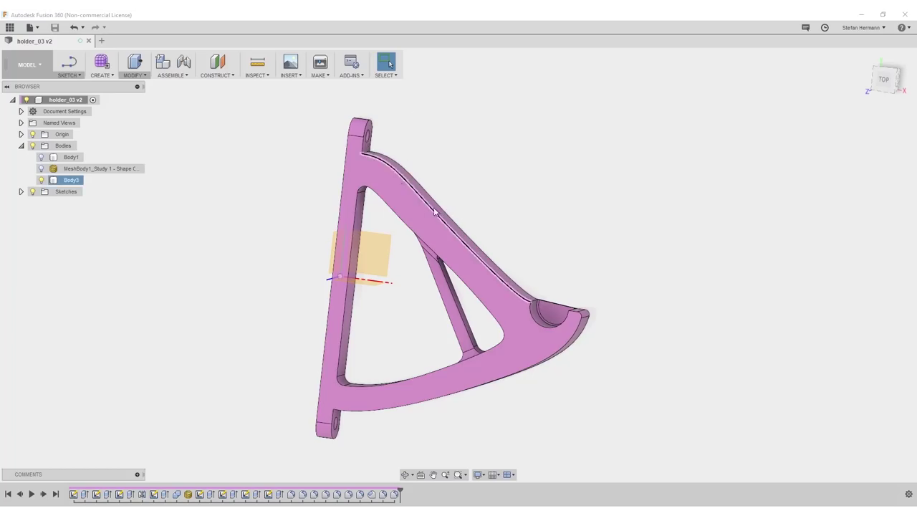
click(508, 269)
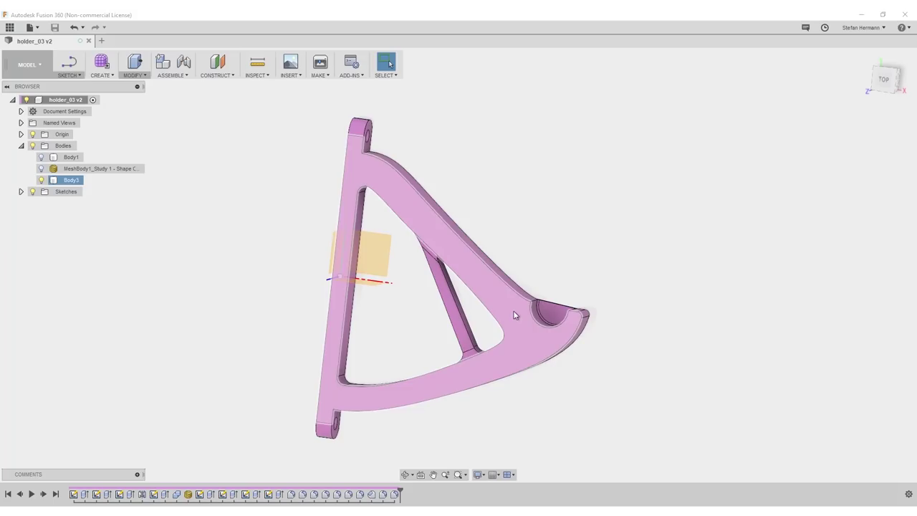
click(512, 277)
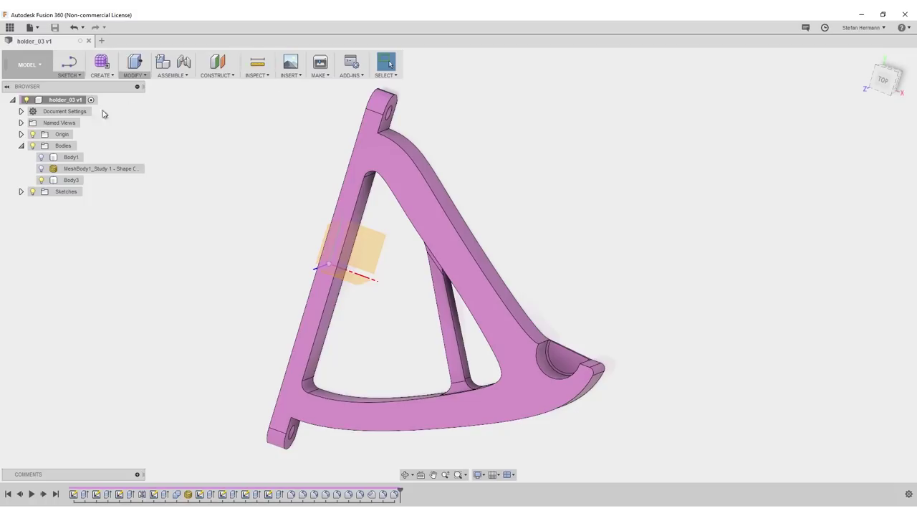
right_click(65, 100)
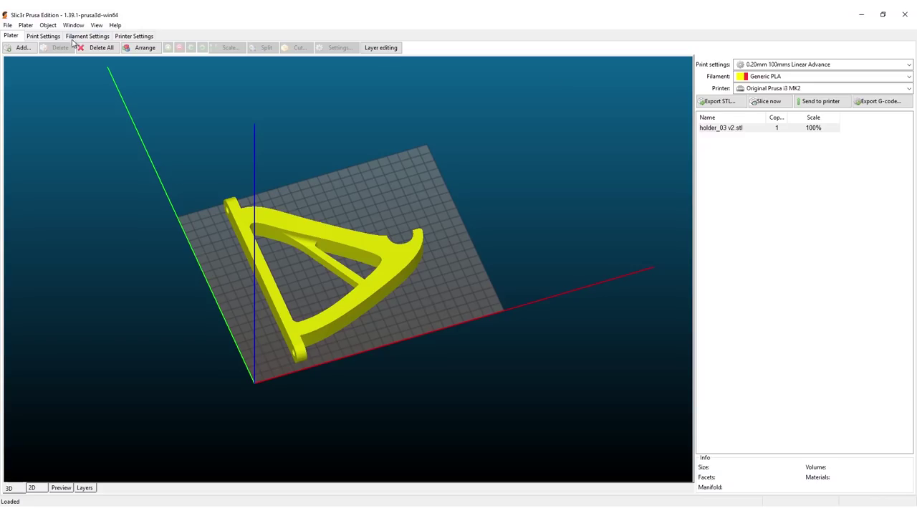
In Print Settings, set perimeters to 3 and fill density to 10%.
click(43, 36)
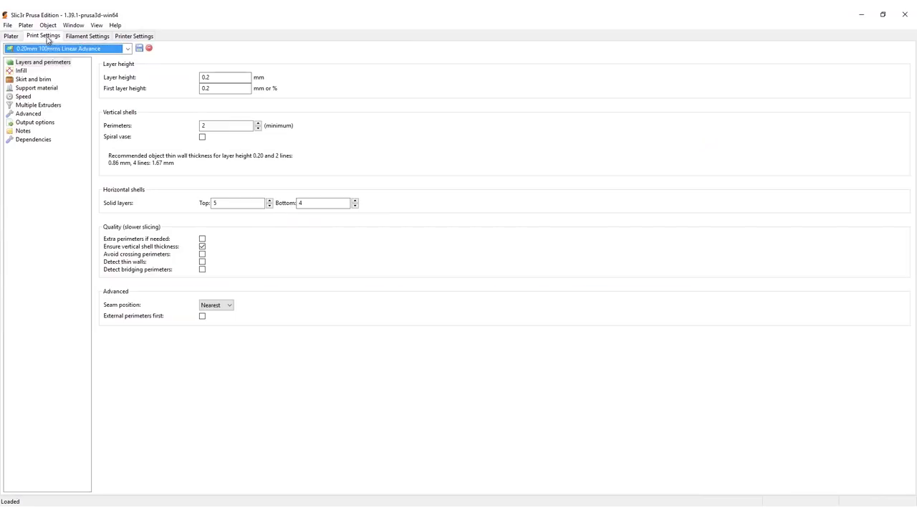
click(258, 124)
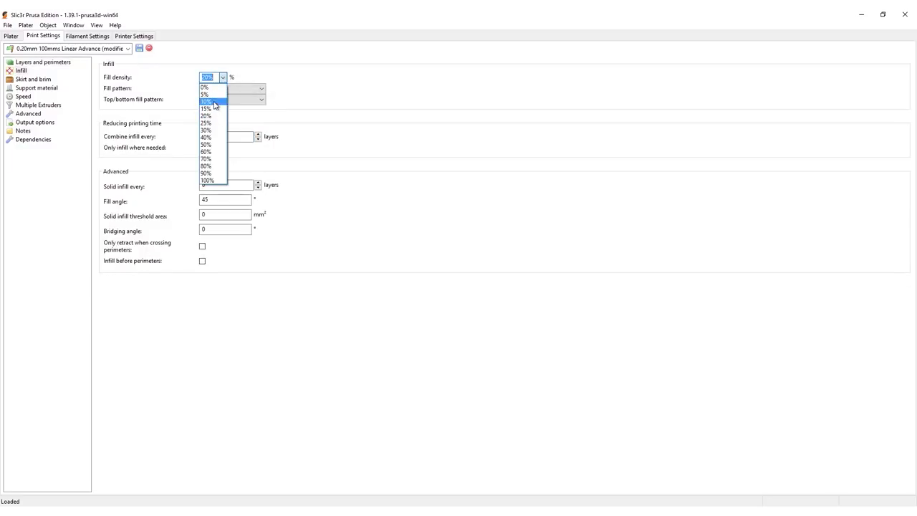
click(215, 103)
Slice holder_03 v2.stl and step through its perimeter and infill layers in the Preview.
click(11, 36)
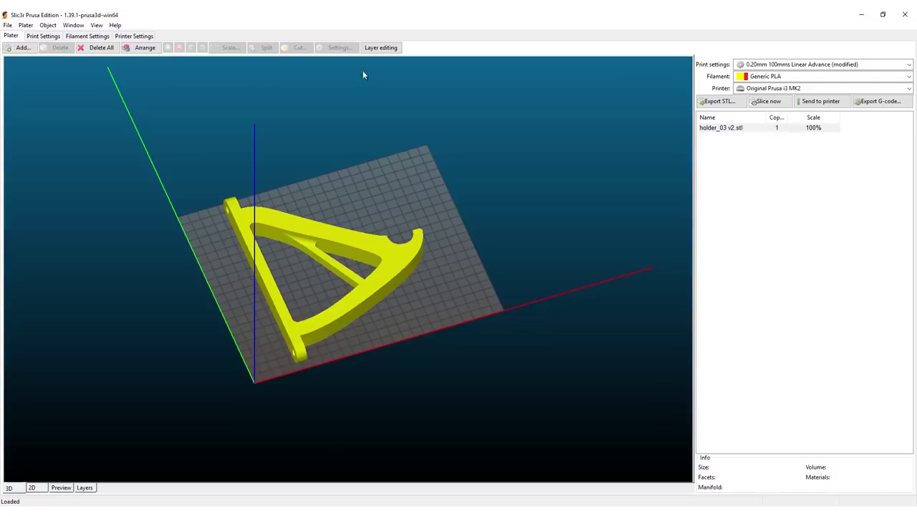
click(772, 103)
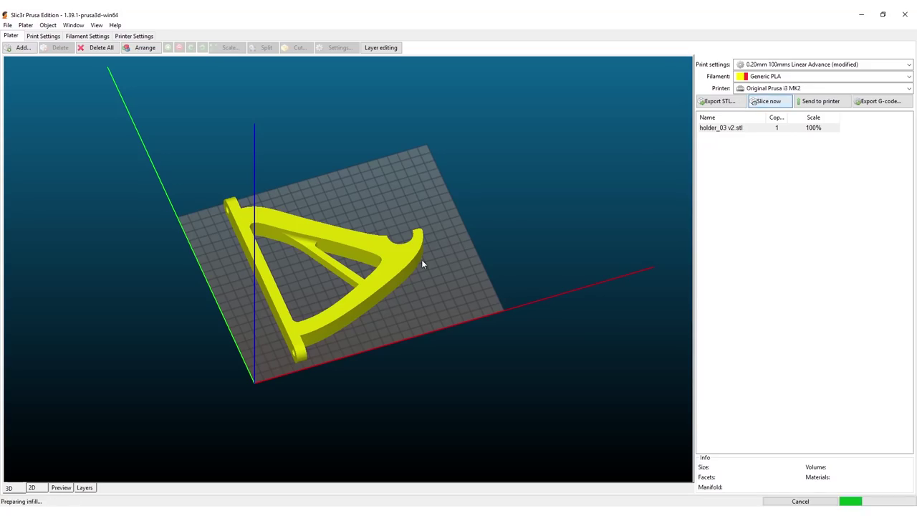
click(61, 488)
mouse_move(348, 382)
mouse_down()
mouse_move(313, 379)
mouse_move(349, 370)
mouse_up()
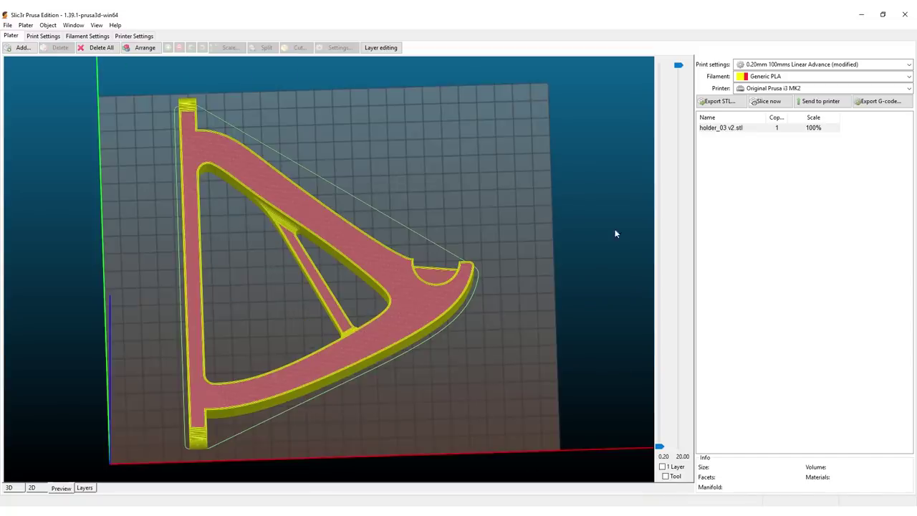
drag(678, 66, 623, 156)
drag(502, 301, 407, 245)
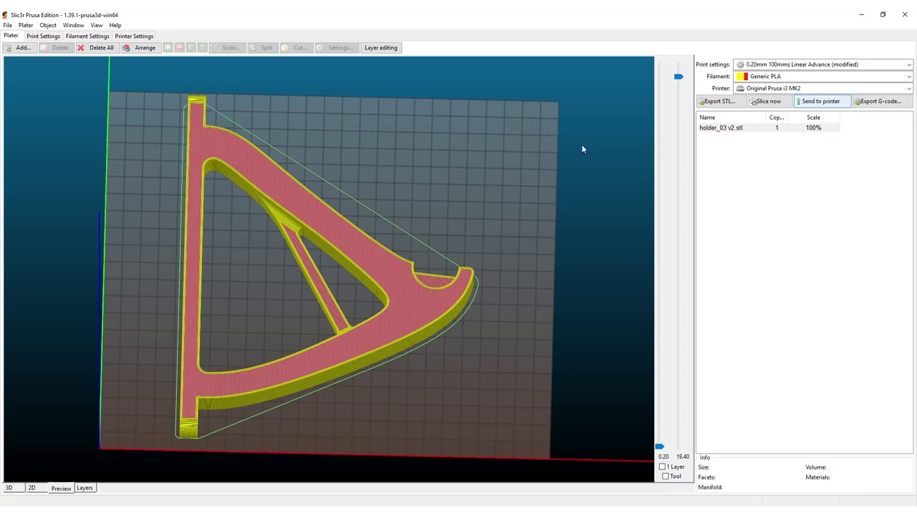
Export the sliced bracket as holder_03 v2.gcode and upload it to OctoPrint.
click(834, 102)
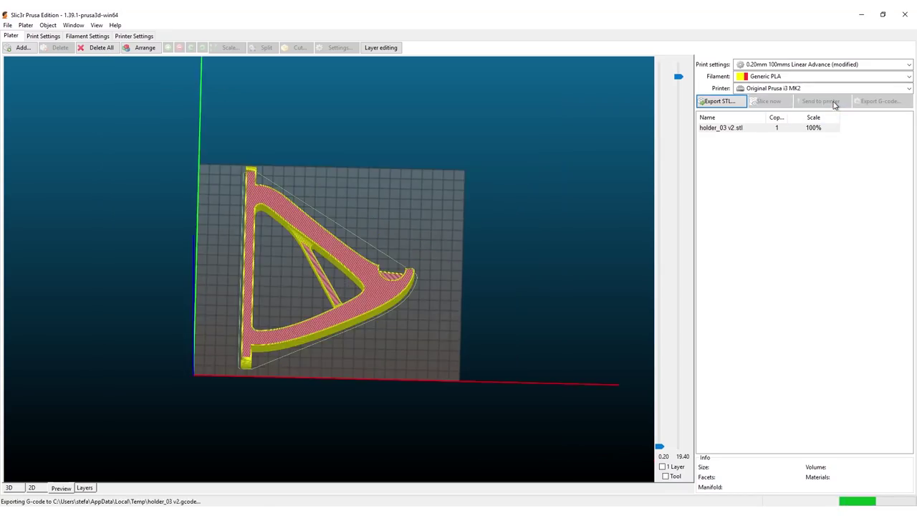